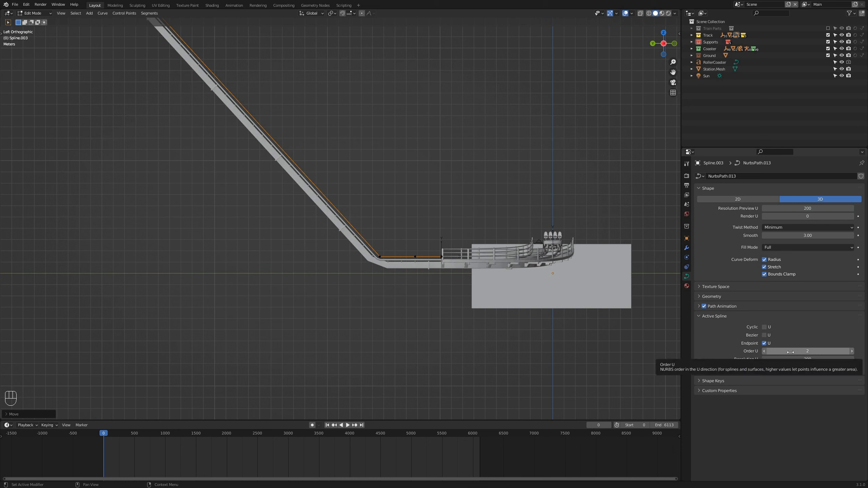
Set the NURBS Order U of the lift hill track spline to 4
click(791, 352)
text(4)
key(Return)
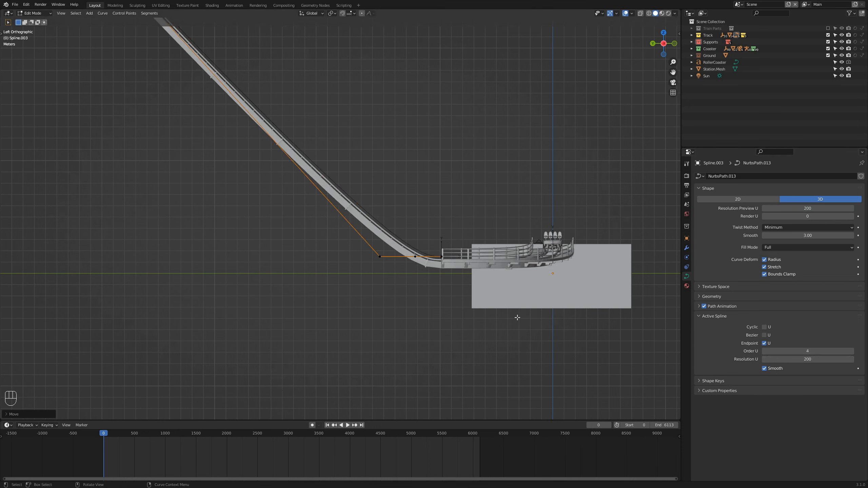
Move the two control points at the hill's foot about 2.17 m along Y, and compare Order U 3 against 4
click(389, 261)
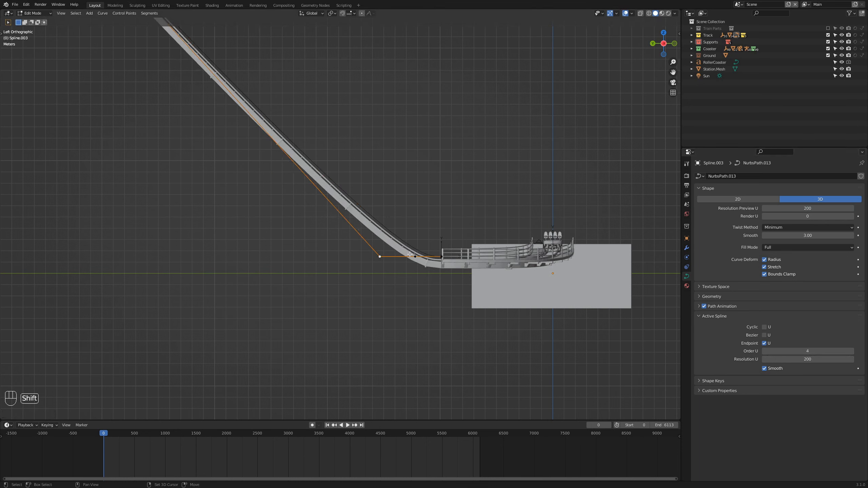
shift+click(421, 275)
key(g)
key(y)
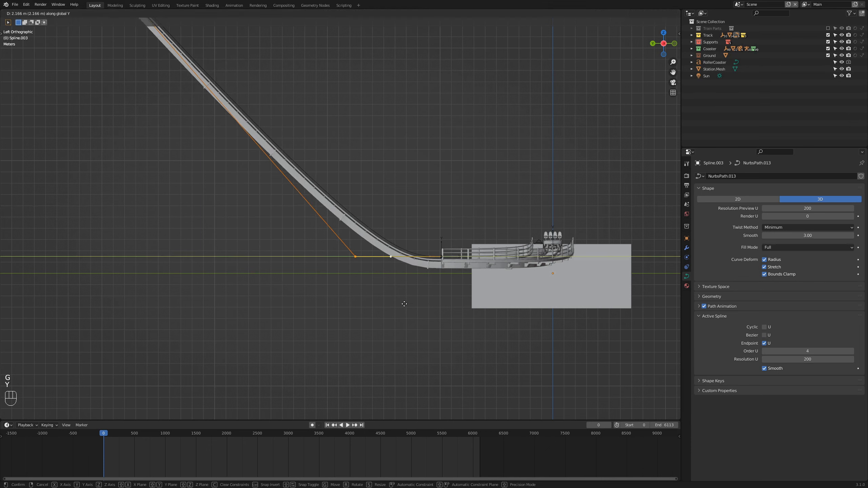
click(404, 304)
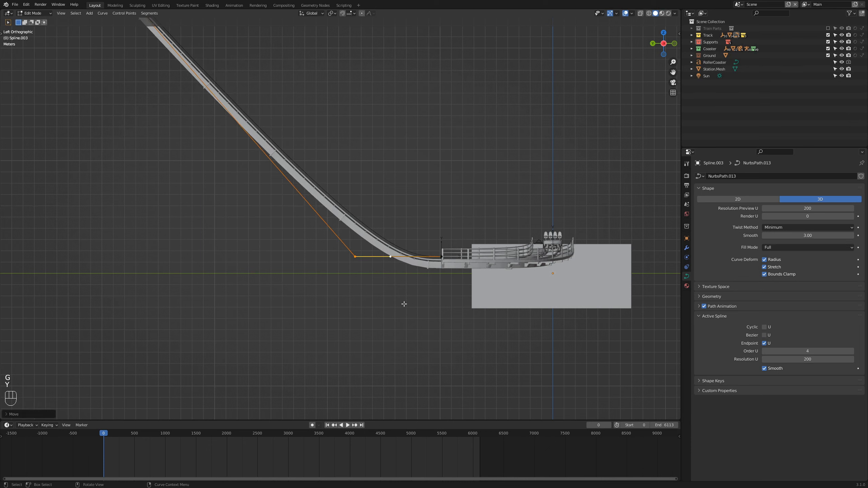
click(764, 353)
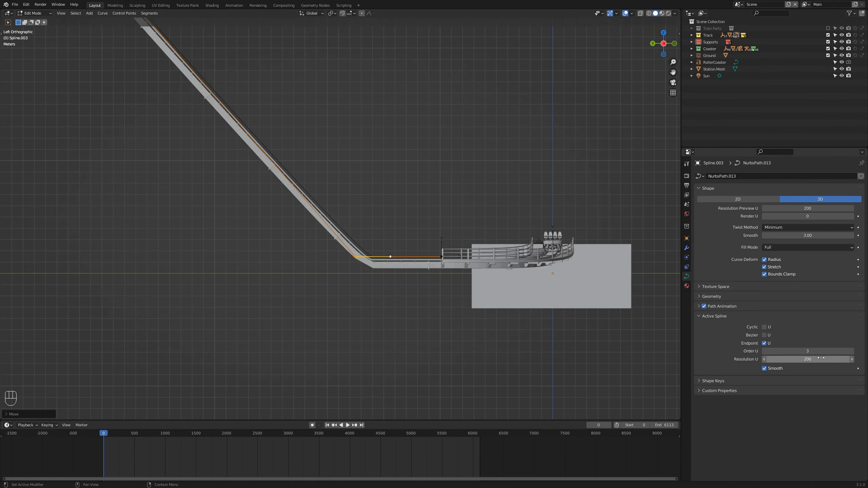
click(851, 352)
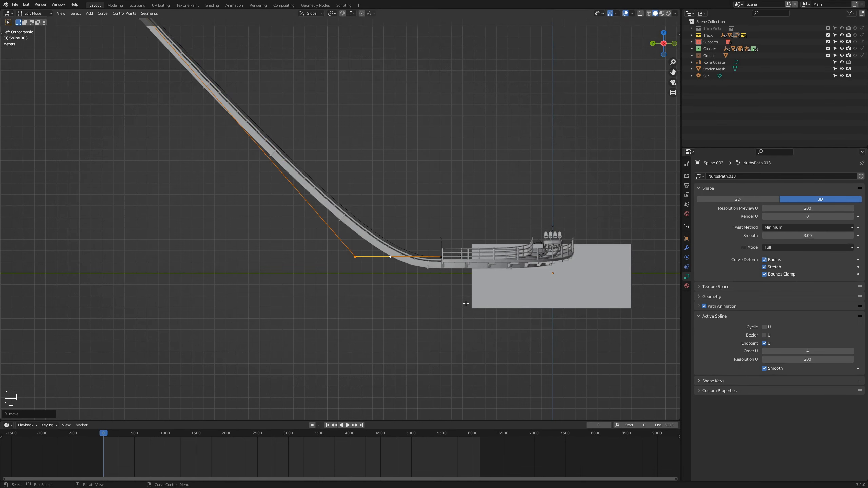
Extrude the hill's upper end point twice along Y to level off the crest, the second time about 3.8 m, and leave Edit Mode
scroll(365, 286, down, 5)
shift+middle_drag(295, 194, 451, 294)
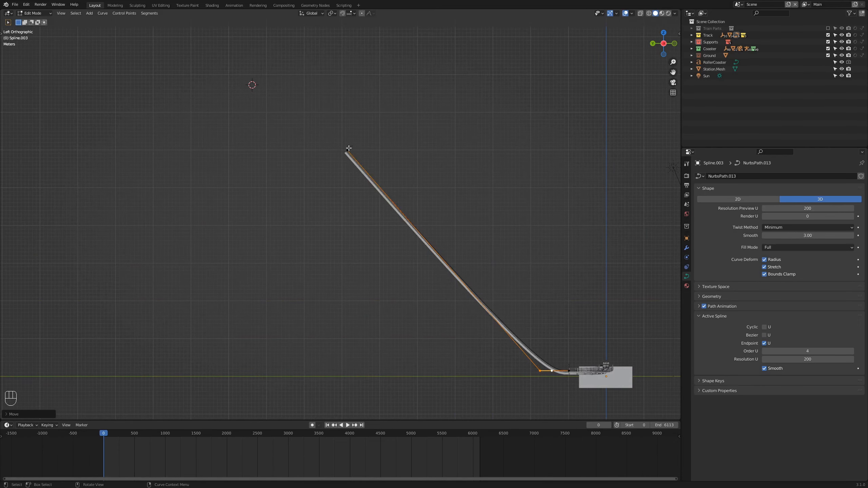
key(e)
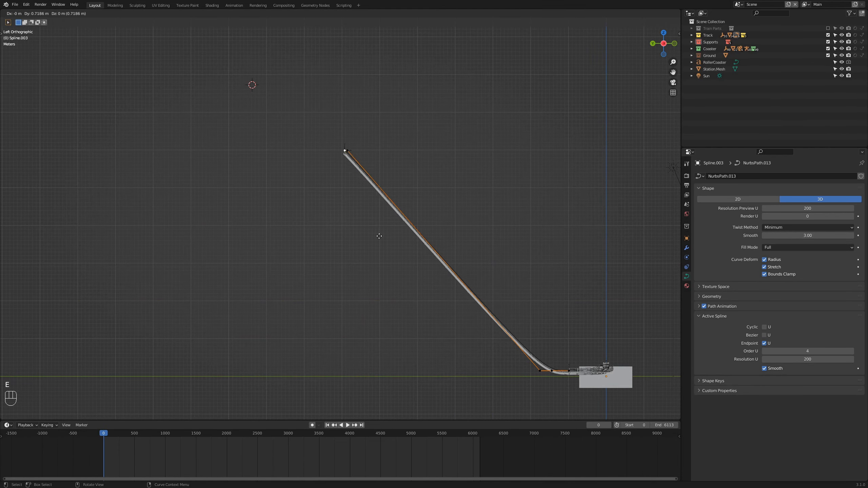
key(y)
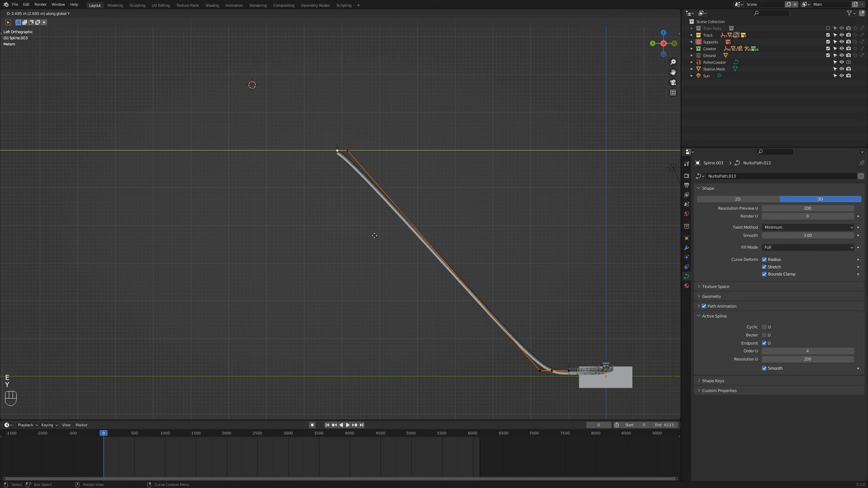
click(371, 236)
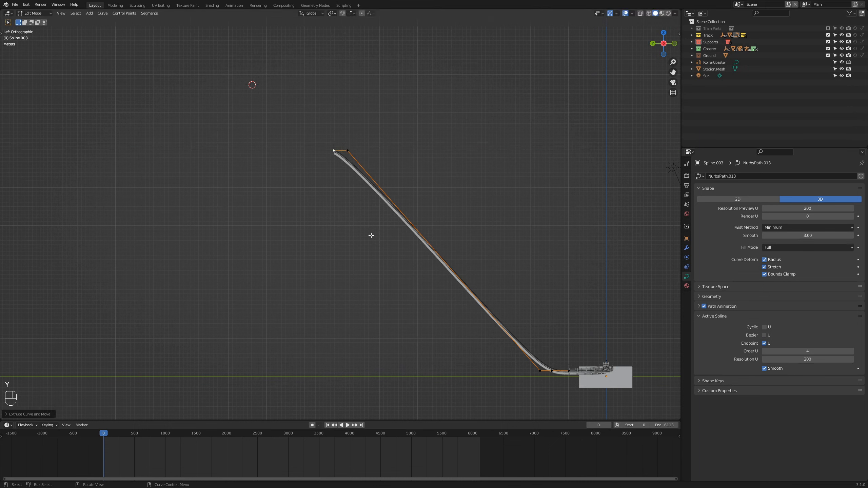
key(e)
key(y)
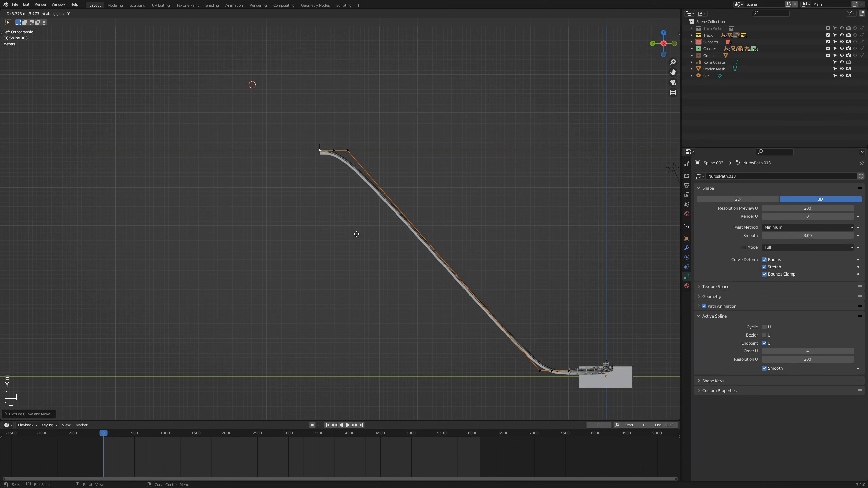
click(356, 234)
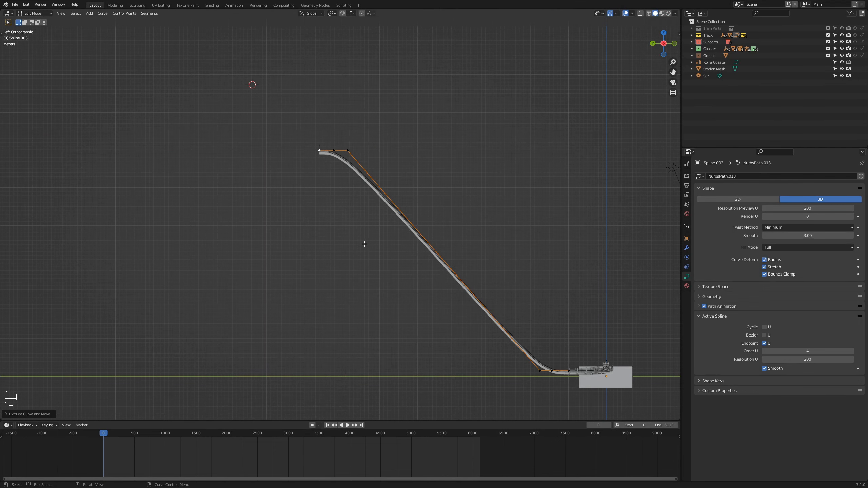
shift+middle_drag(388, 270, 349, 262)
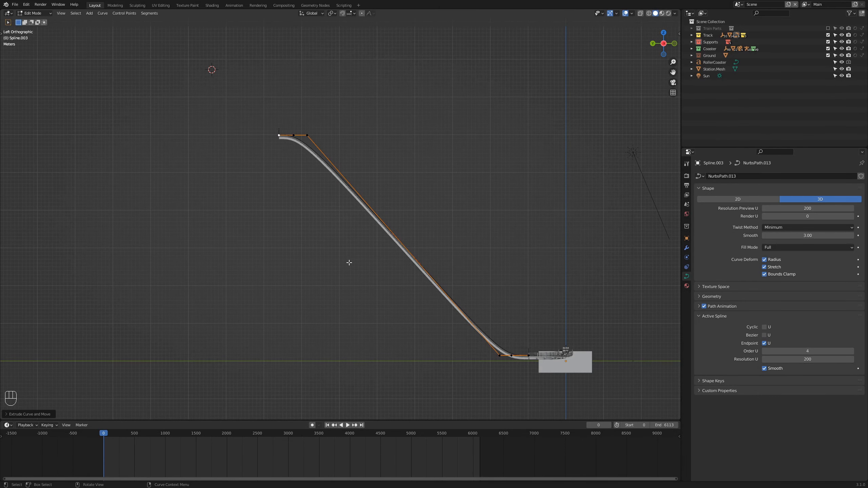
key(Tab)
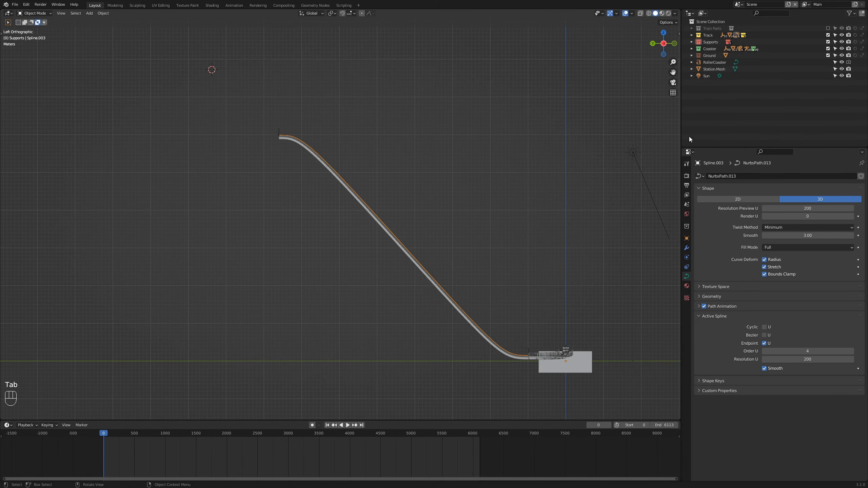
Show the RollerCoaster object's track parameters and examine the catwalks and the joint between the curved track and the lift hill
click(714, 63)
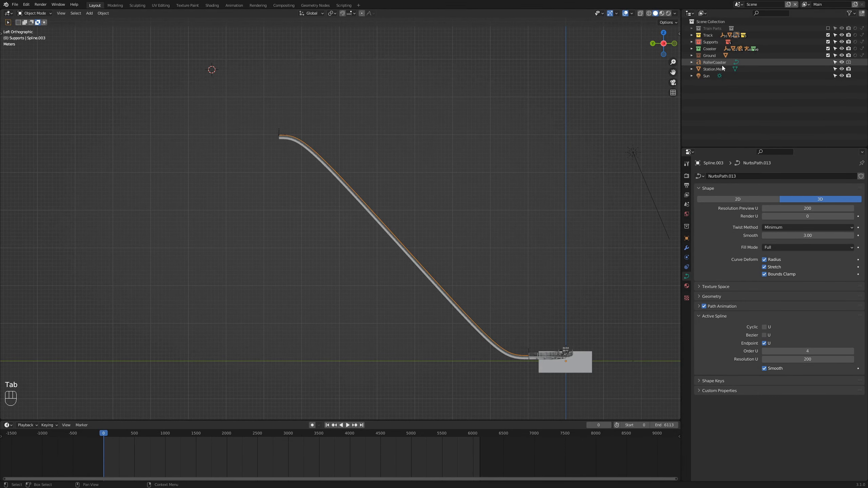
click(688, 239)
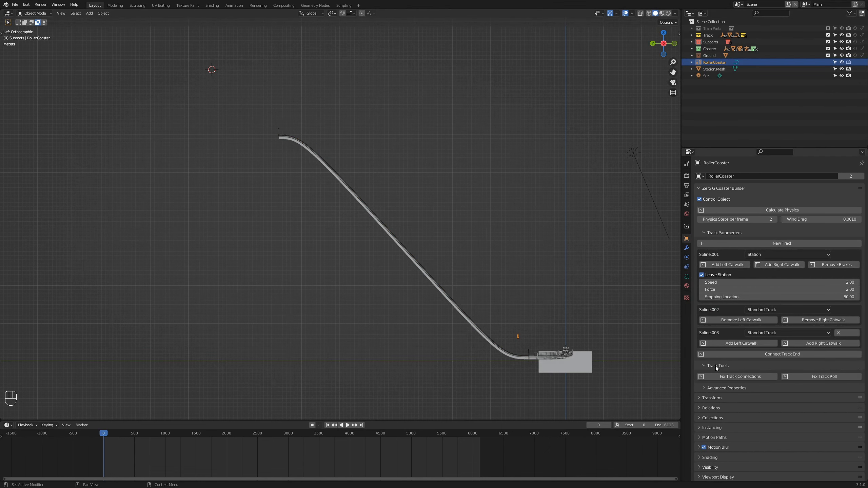
middle_drag(615, 359, 419, 221)
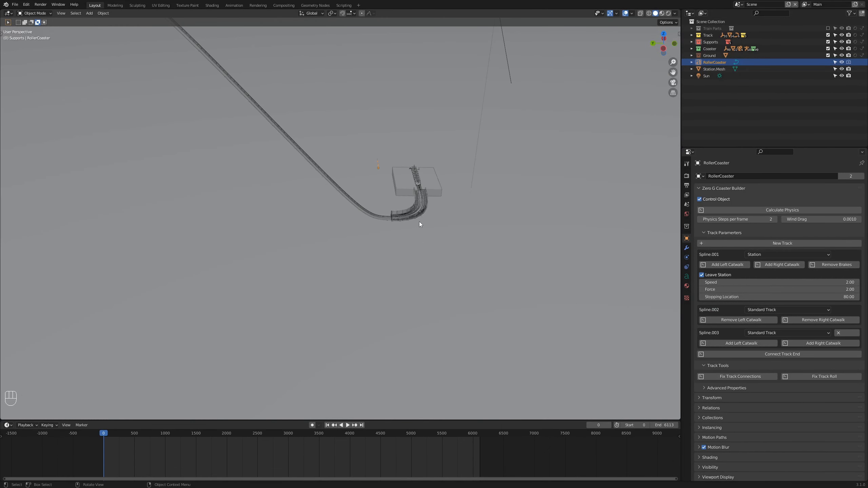
scroll(419, 221, up, 6)
click(589, 209)
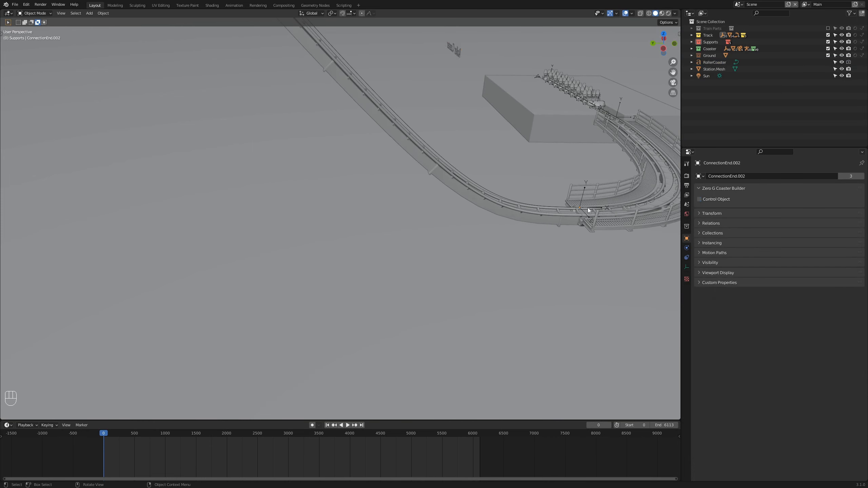
key(KP_Decimal)
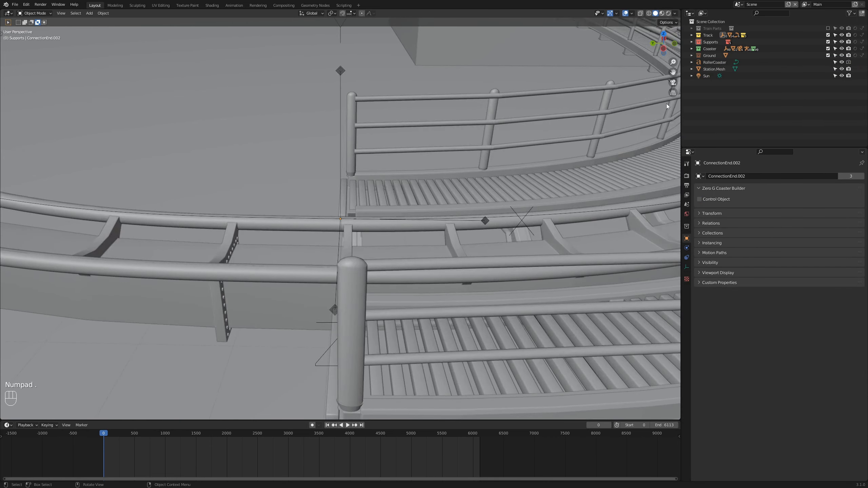
click(714, 62)
middle_drag(420, 288, 467, 281)
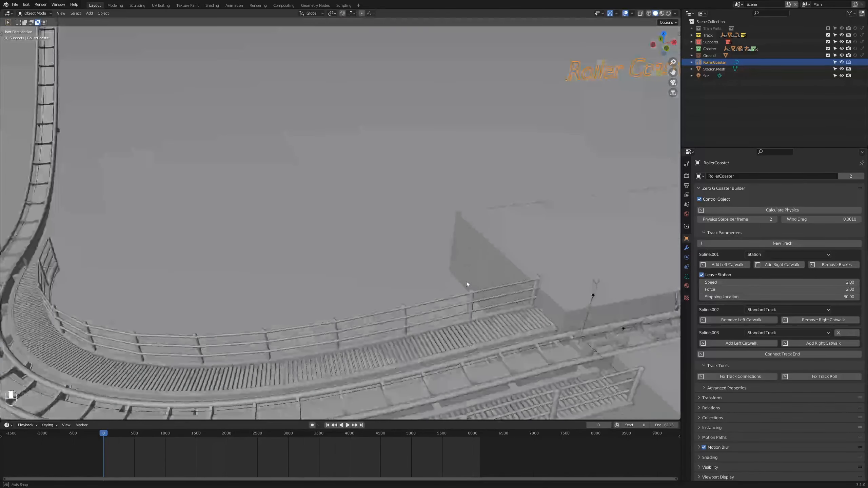
shift+middle_drag(557, 322, 353, 200)
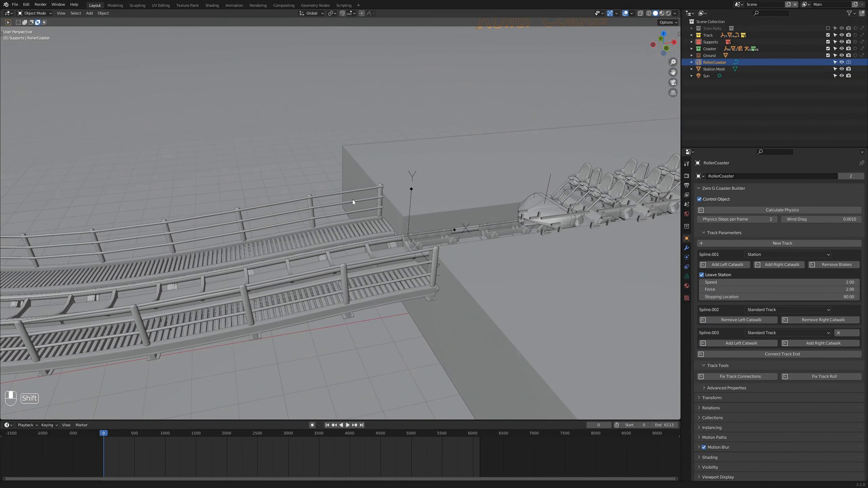
scroll(352, 293, down, 6)
middle_drag(345, 290, 429, 319)
scroll(399, 320, up, 2)
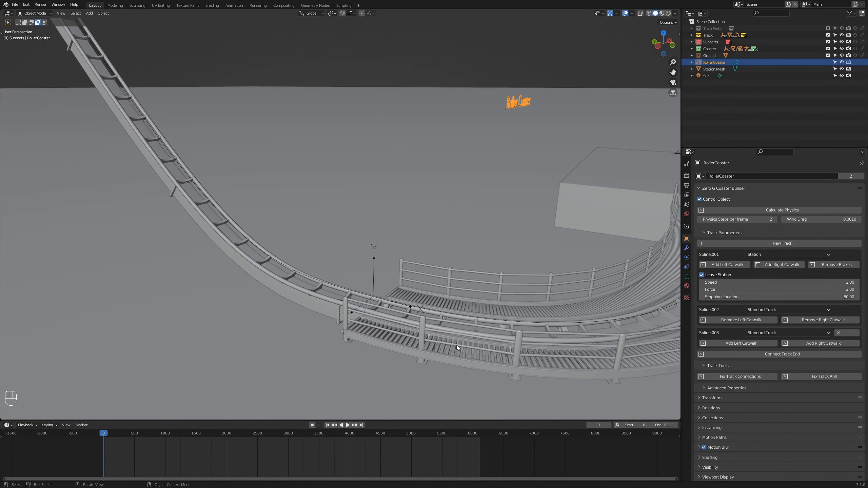
Change the Spline.003 track type to Chain Lift and set its speed to 3
click(761, 333)
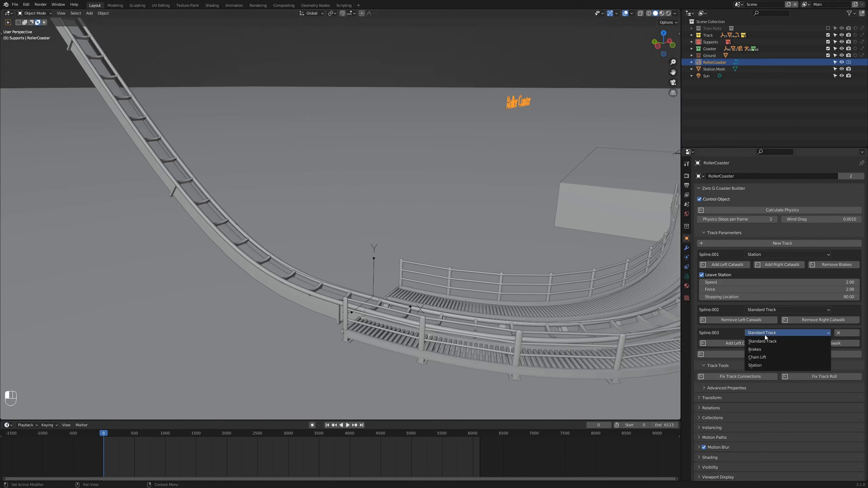
click(770, 357)
click(770, 353)
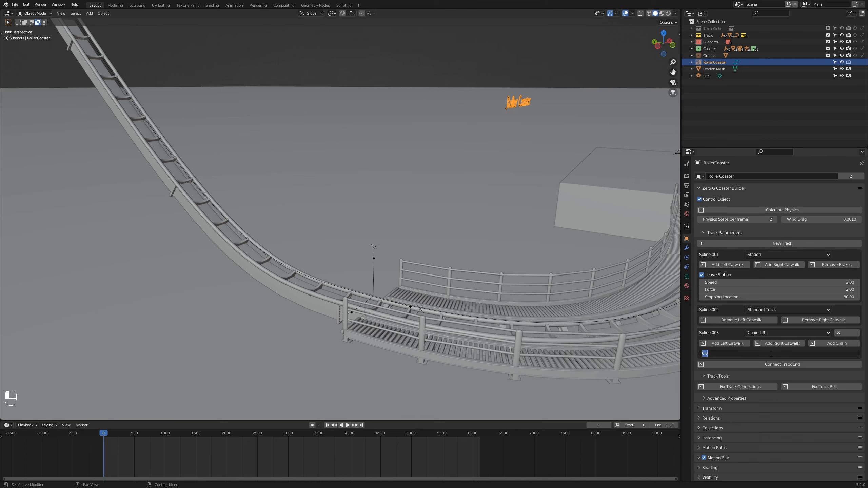
text(3)
key(Return)
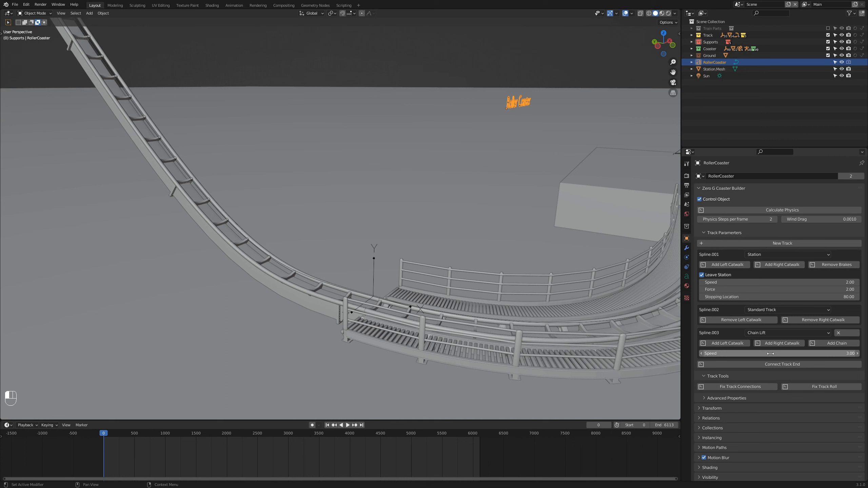
Add left and right catwalks to the Spline.003 chain lift section
click(742, 345)
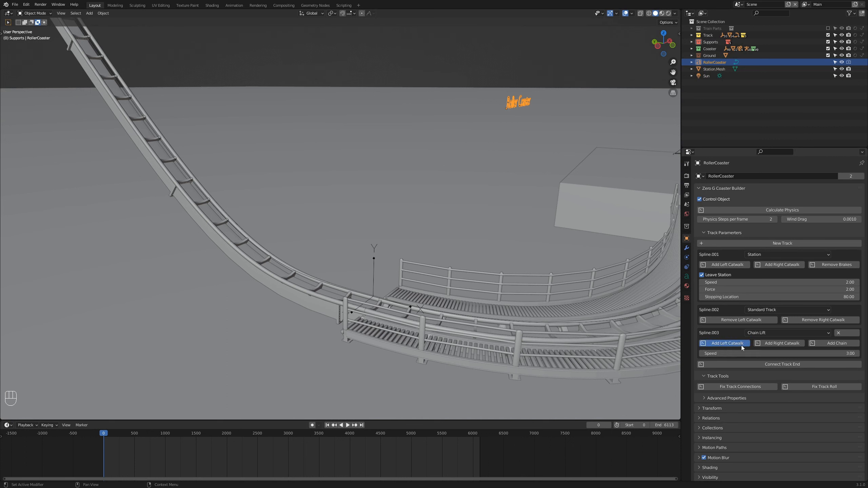
click(761, 343)
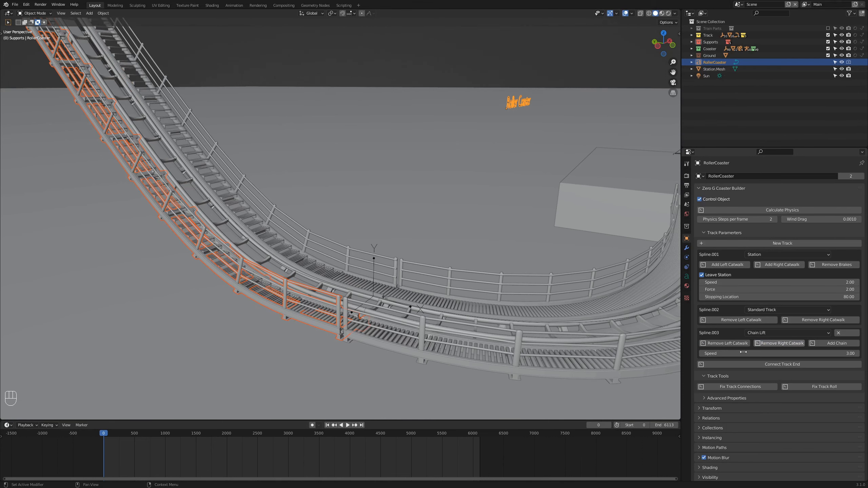
middle_drag(355, 353, 362, 329)
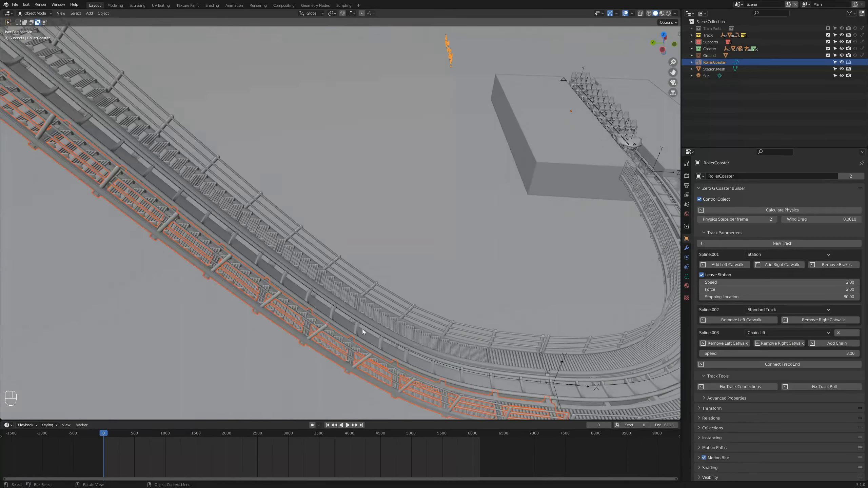
Add a new track section at the top end of the lift hill, working in the left orthographic view
click(405, 348)
scroll(447, 365, down, 4)
shift+middle_drag(284, 208, 504, 341)
scroll(445, 308, down, 3)
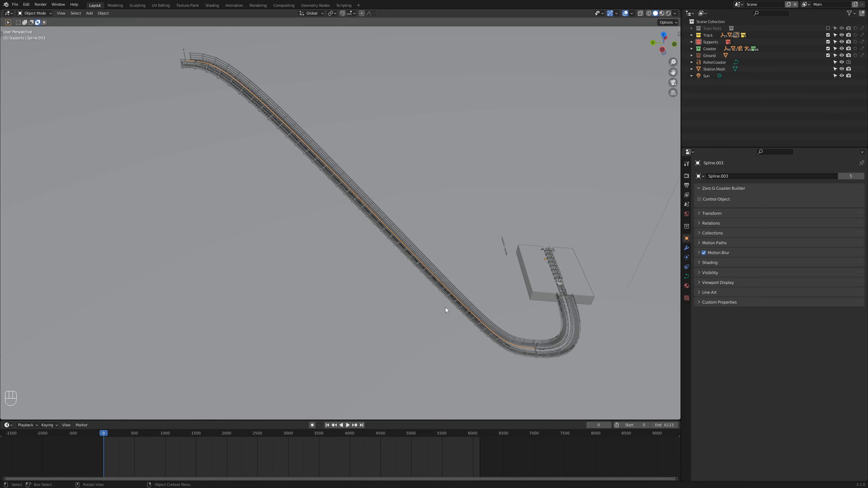
key(ctrl+KP_3)
shift+middle_drag(261, 125, 377, 274)
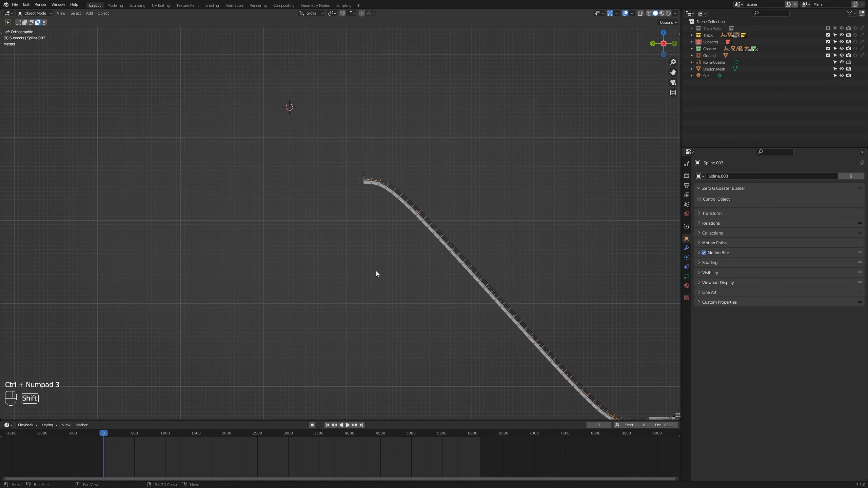
scroll(386, 224, up, 4)
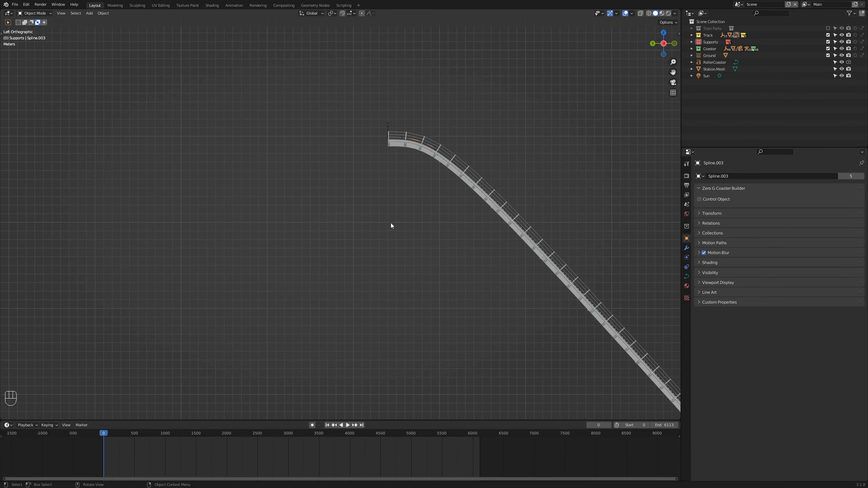
scroll(450, 231, down, 1)
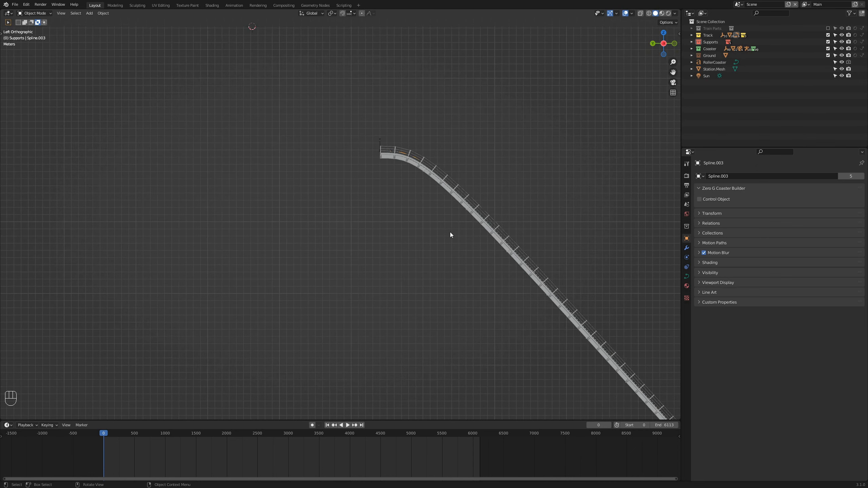
click(722, 63)
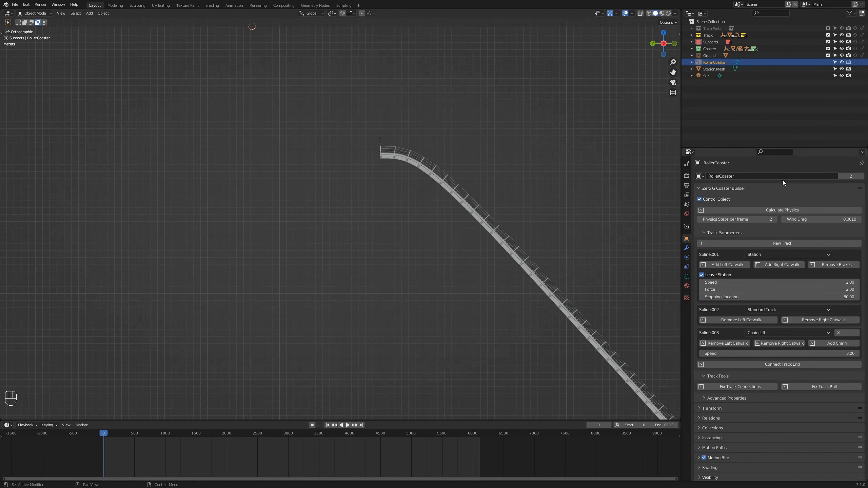
click(768, 244)
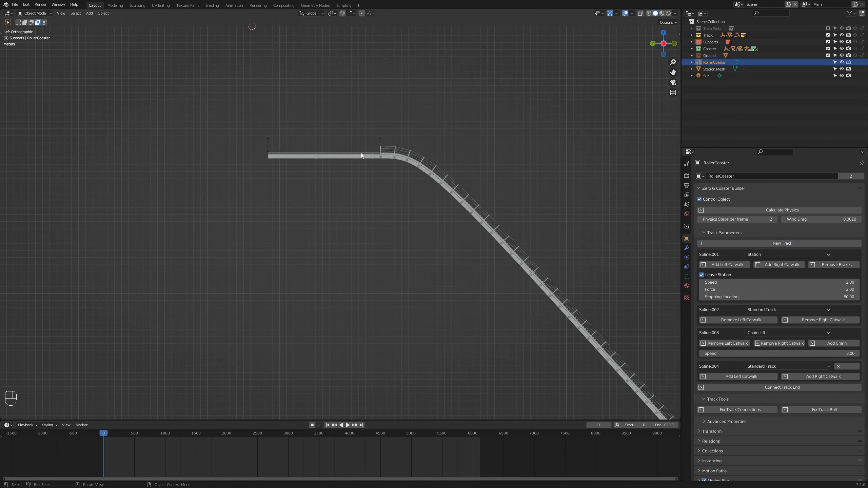
Shorten the new Spline.004 section to a short level stub by moving its end point along Y toward the lift hill crest
click(343, 153)
key(Tab)
click(270, 163)
key(g)
key(y)
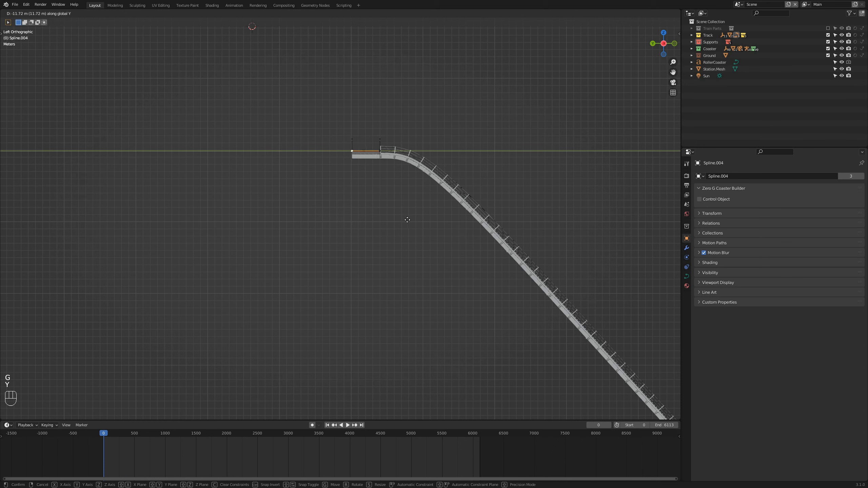
click(414, 221)
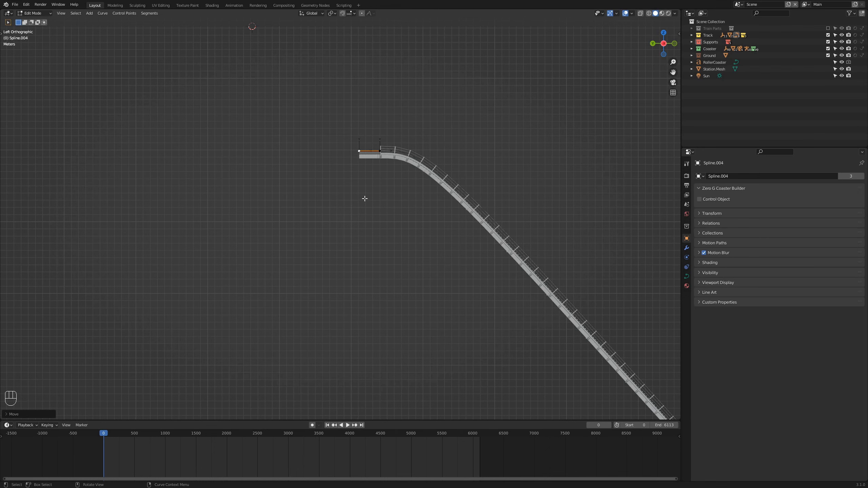
Extrude the track end slightly downward past the crest, and extrude it steeply down to about mid-height for the first drop
key(e)
click(333, 207)
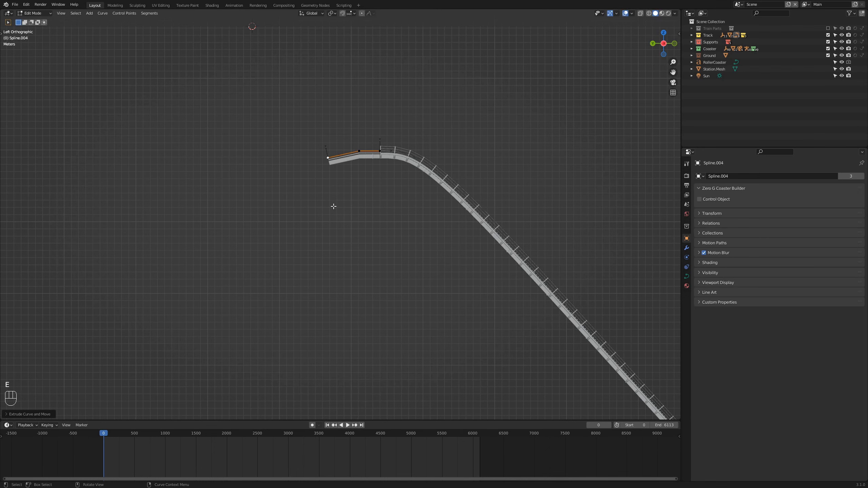
scroll(350, 209, down, 2)
shift+middle_drag(350, 254, 380, 172)
key(e)
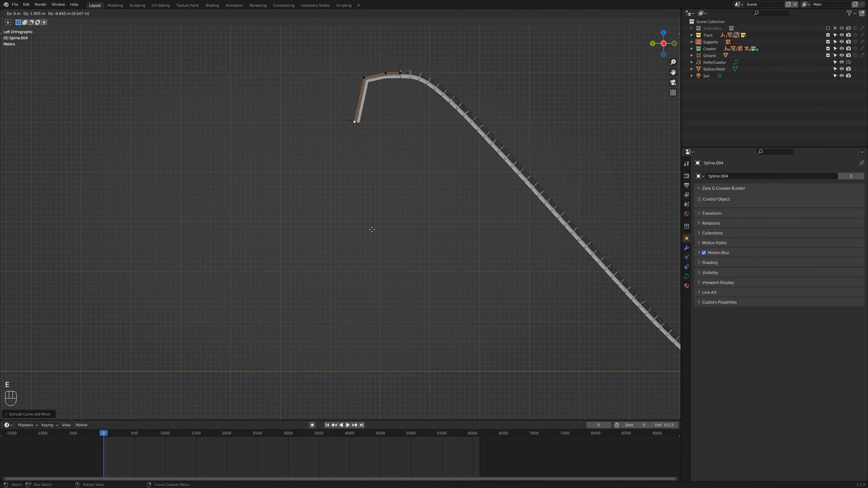
click(389, 331)
Extrude the drop outward to just above ground level and extend it about 31 m nearly level away from the hill
key(e)
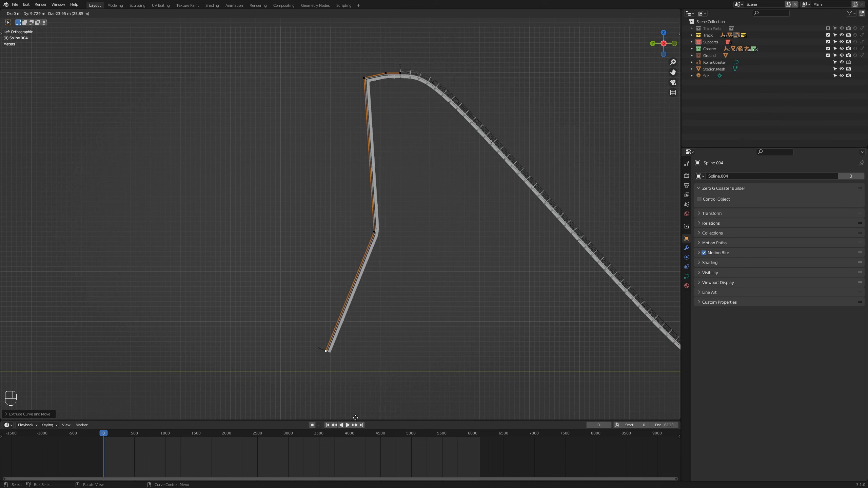
click(362, 373)
key(e)
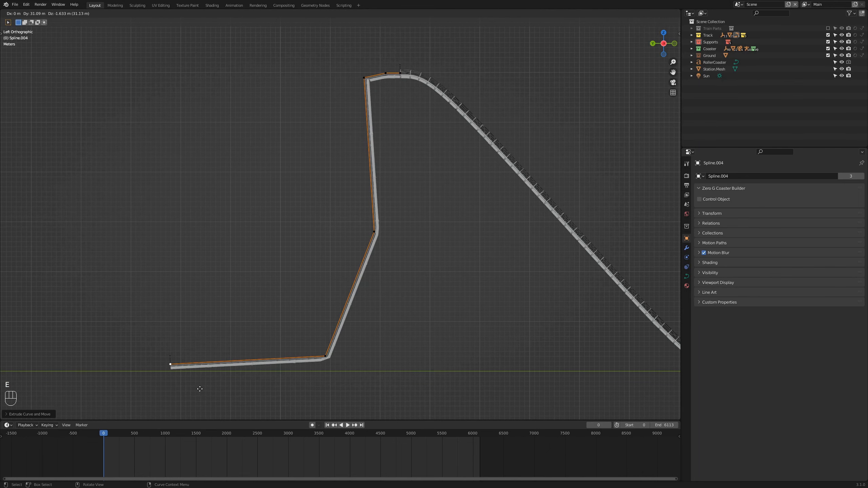
click(200, 389)
Smooth the Spline.004 curve by setting its active spline's Order U to 6
scroll(350, 313, down, 3)
scroll(387, 283, up, 2)
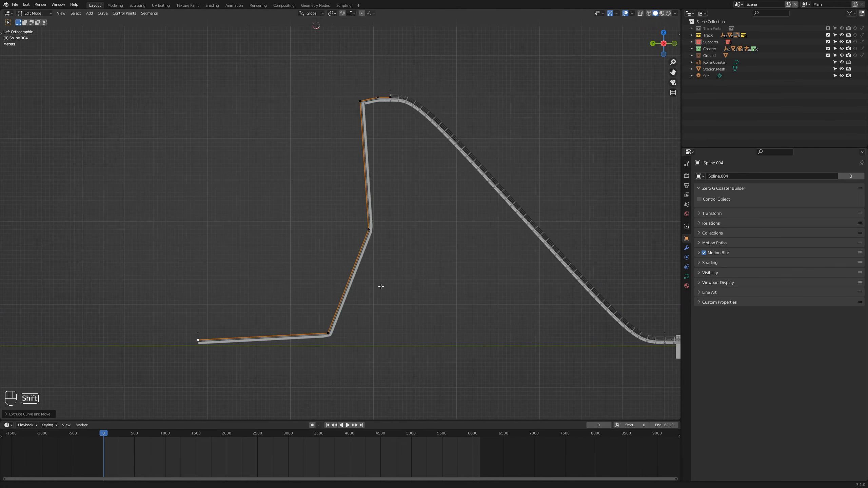
shift+middle_drag(381, 287, 362, 303)
click(687, 276)
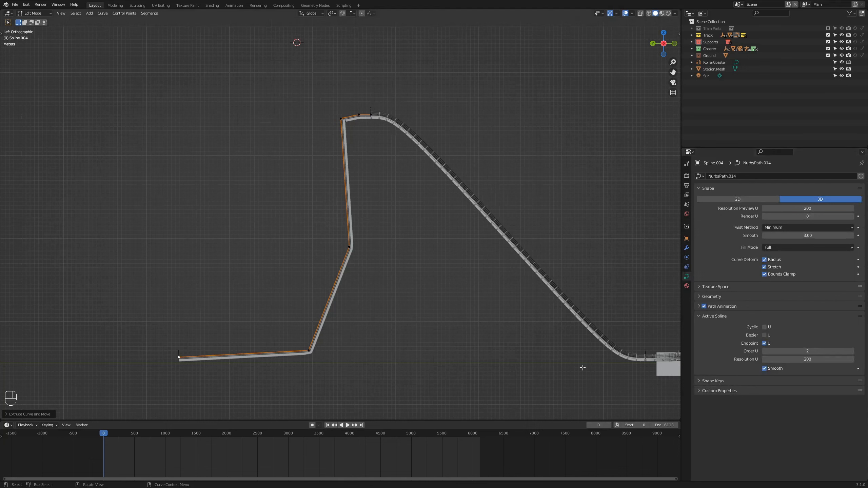
drag(783, 352, 789, 348)
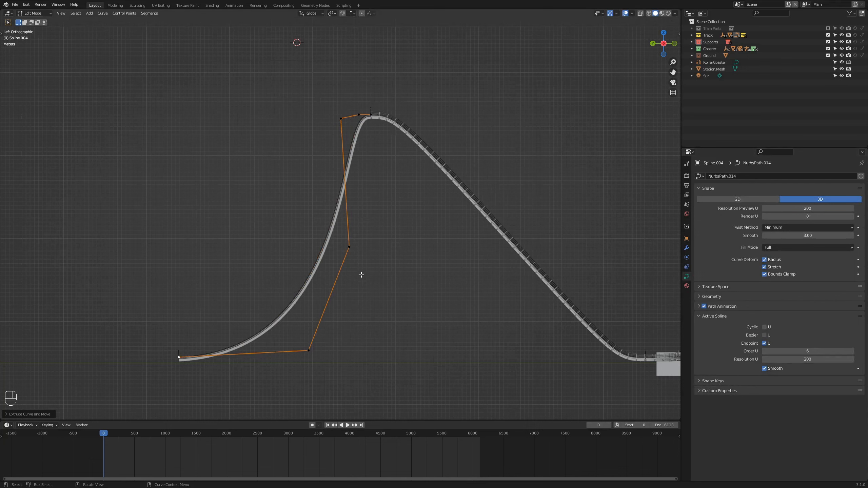
Subdivide the segment between the mid-drop control point and the bottom corner point of the first drop
click(349, 252)
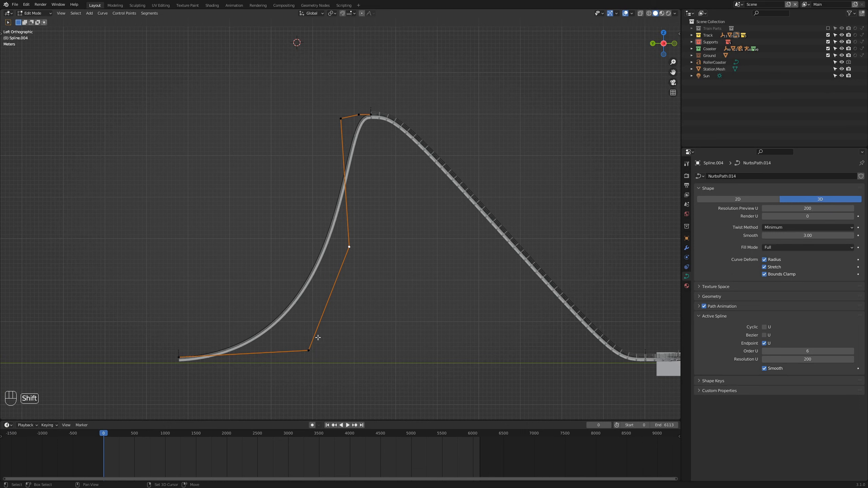
right_click(354, 345)
click(341, 300)
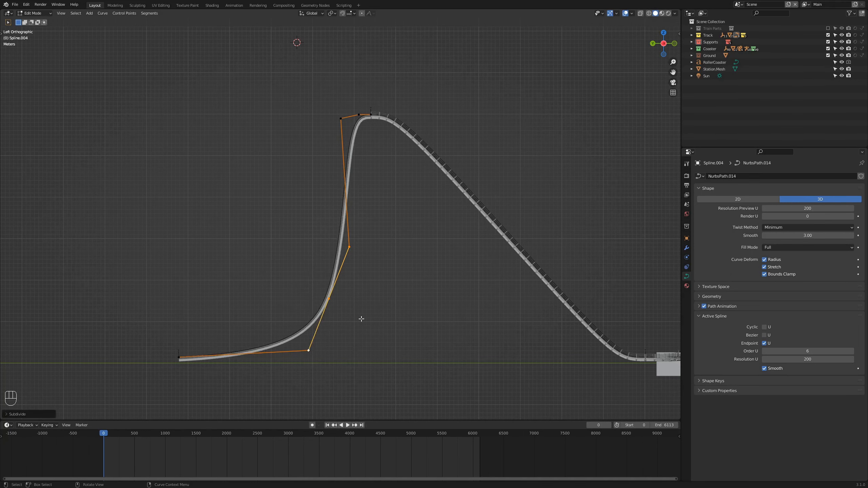
Move the subdivided point slightly down toward the lift hill, and the bottom corner point outward to widen the pull-out curve
click(315, 346)
click(332, 305)
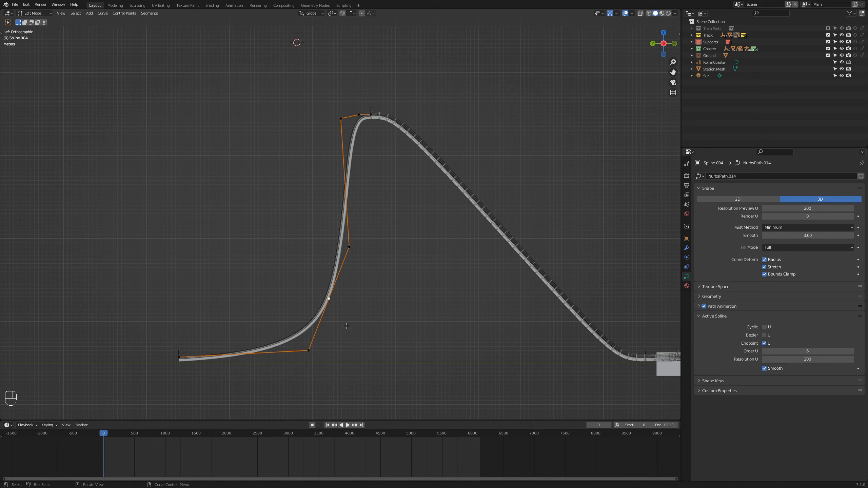
key(g)
key(g)
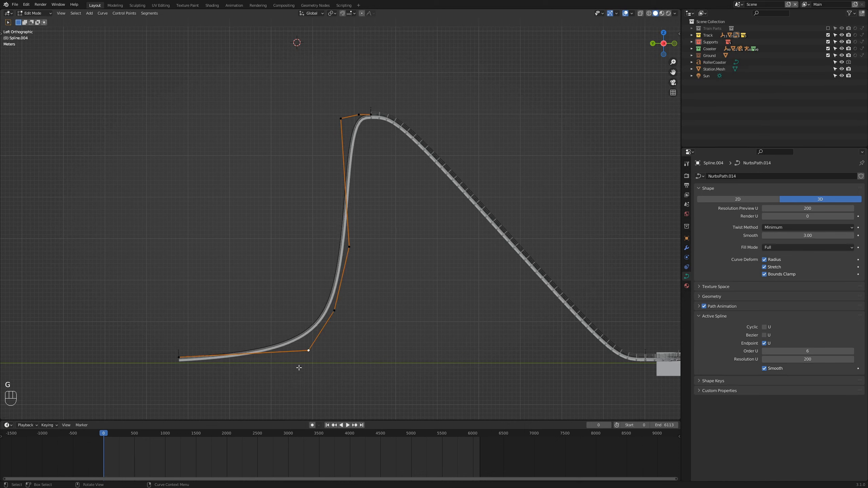
click(263, 375)
Raise the mid-drop control point in two moves to just below the outer corner point of the crest
click(333, 312)
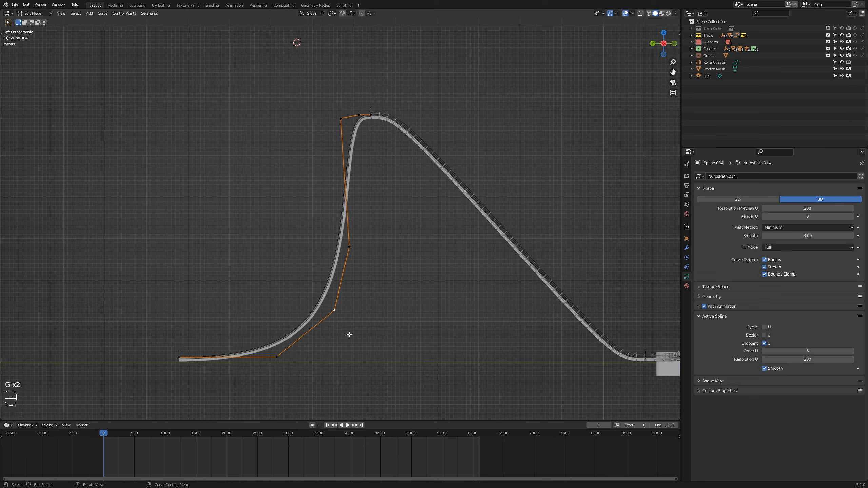
click(356, 252)
key(g)
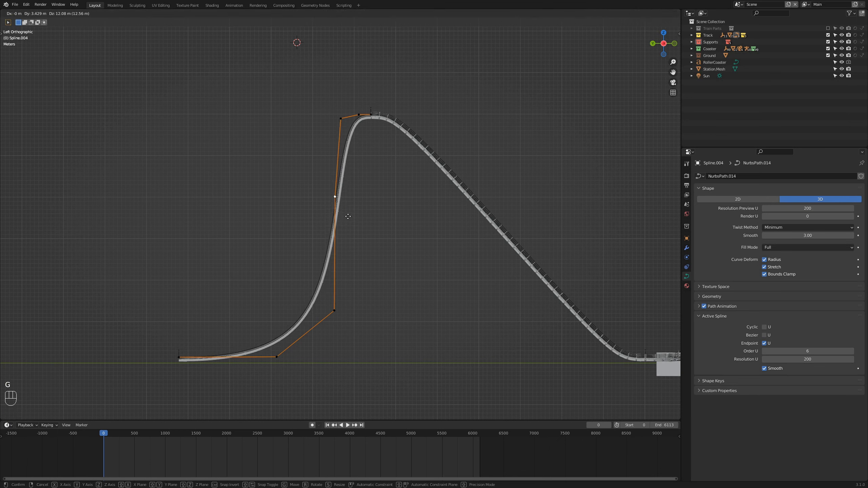
click(348, 213)
scroll(367, 283, up, 5)
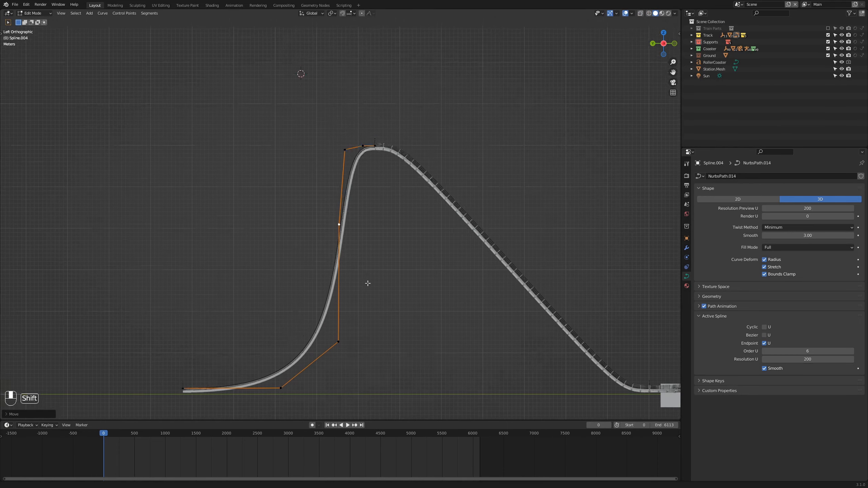
key(g)
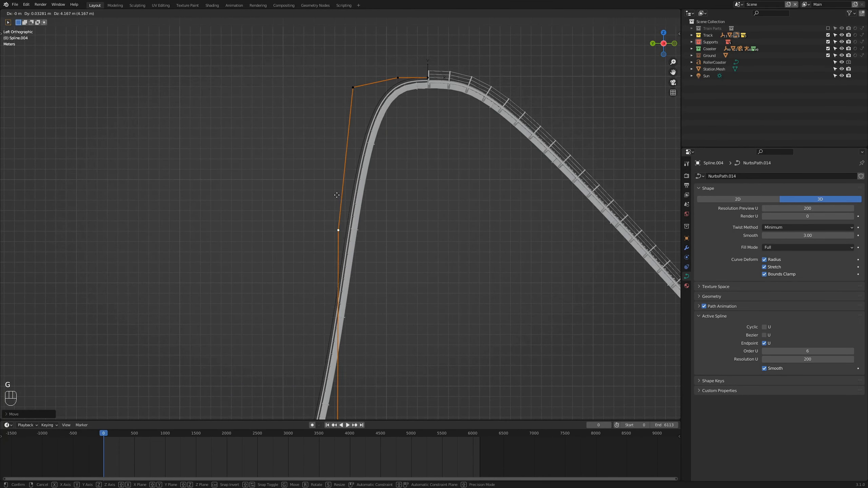
click(341, 175)
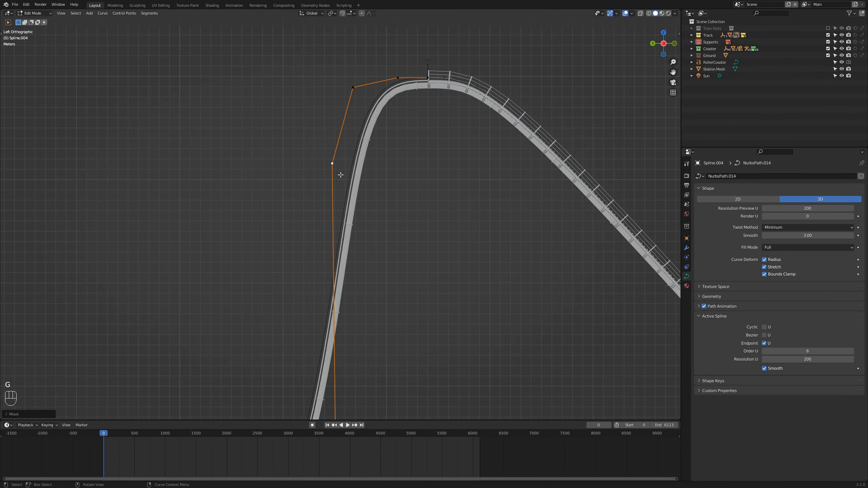
Shift the three upper control points of the drop together along Y toward the lift hill
shift+click(353, 87)
shift+click(397, 78)
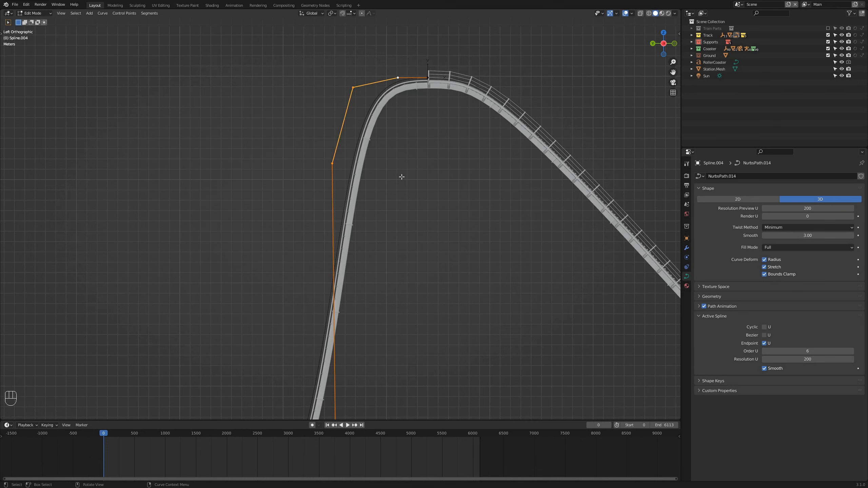
key(g)
key(y)
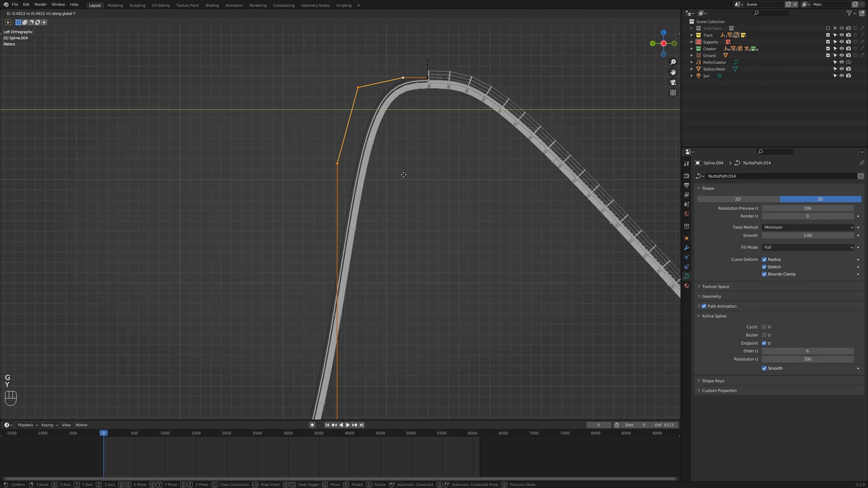
click(368, 83)
Move the crest's outer corner point slightly outward along Y, away from the lift hill
click(367, 88)
key(g)
key(y)
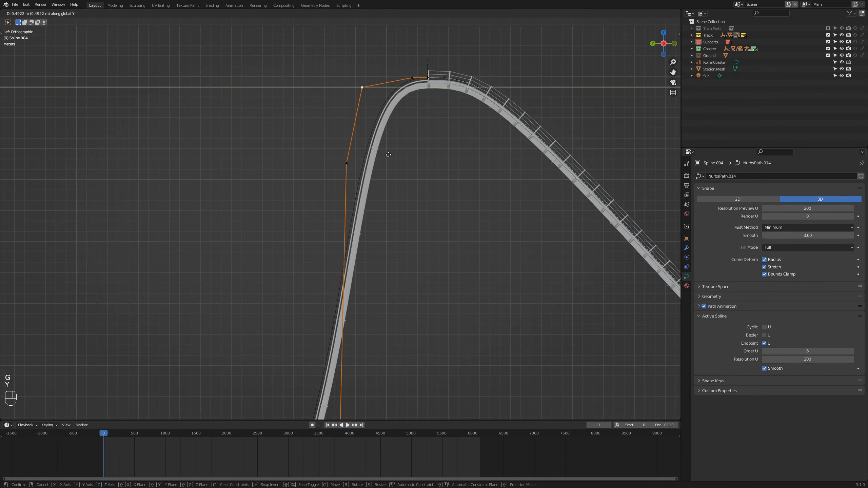
click(385, 152)
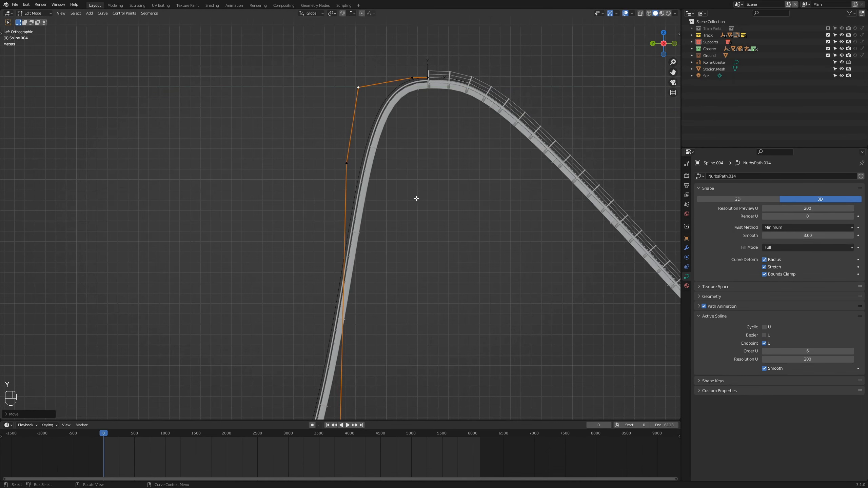
Move the control point just below the crest corner outward along Y to round the top of the drop
scroll(409, 205, down, 2)
scroll(400, 267, down, 1)
shift+middle_drag(397, 274, 462, 181)
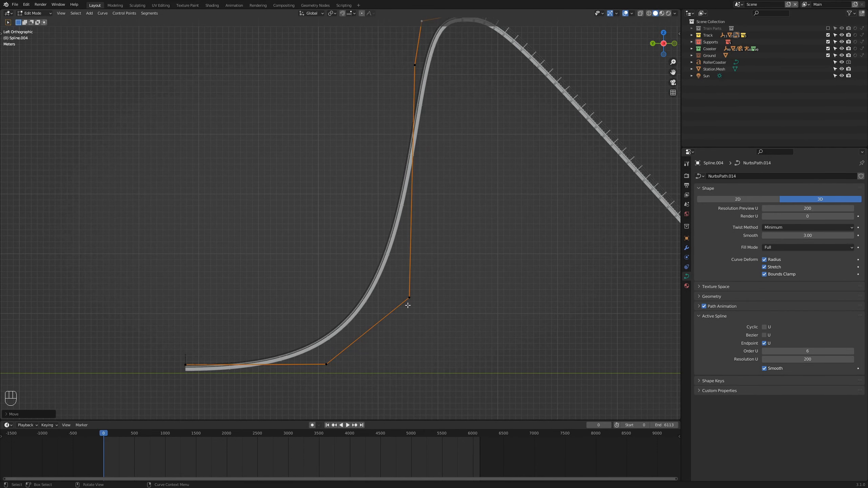
scroll(407, 305, down, 2)
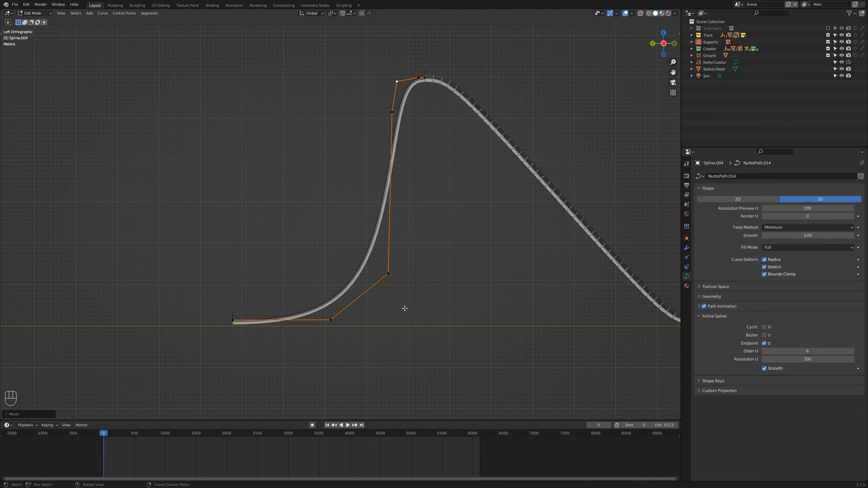
scroll(422, 120, up, 6)
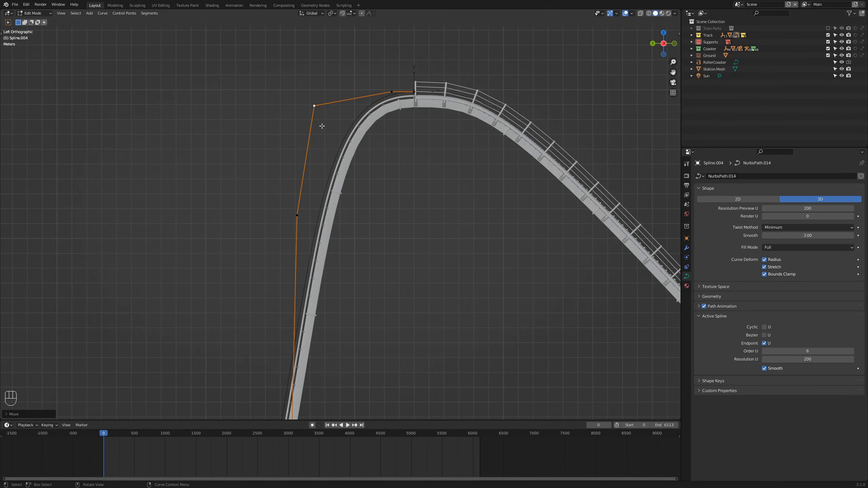
click(297, 221)
key(g)
key(y)
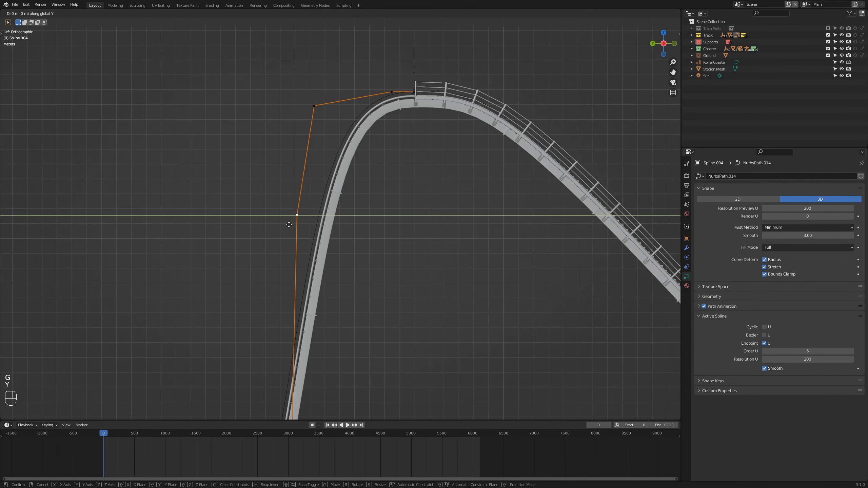
click(255, 219)
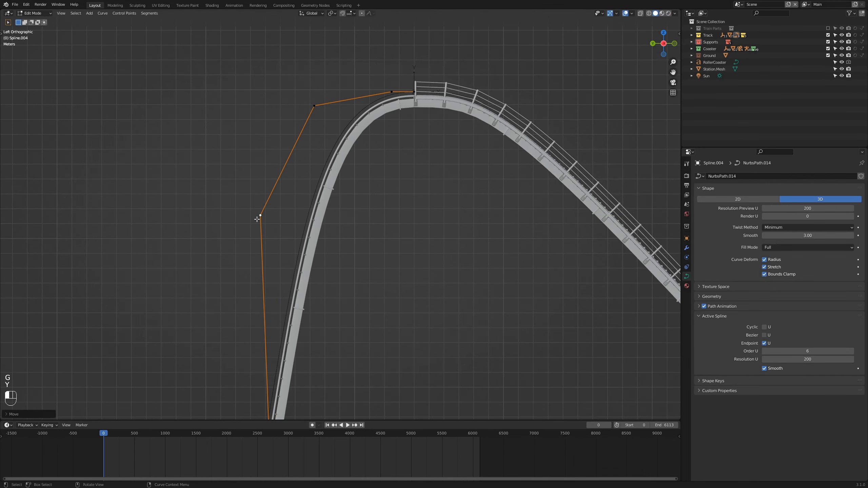
Extrude the track's ground-level end diagonally upward to start the climb of the second hill
scroll(319, 130, down, 4)
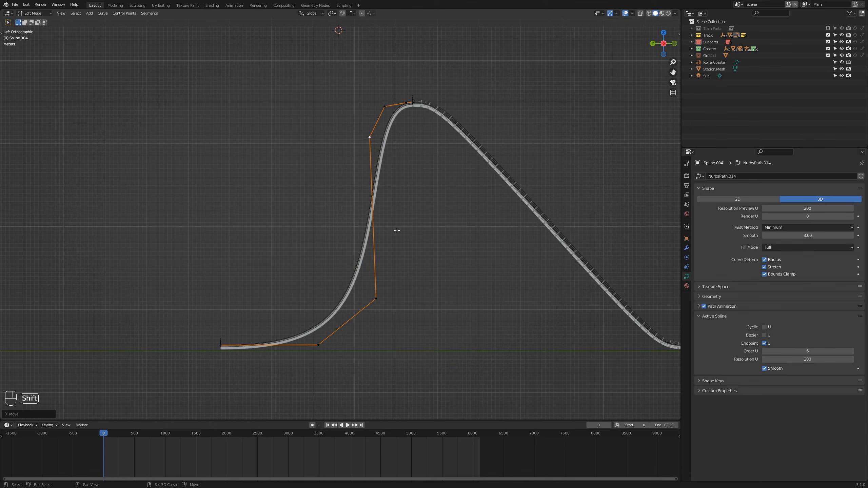
shift+middle_drag(273, 354, 386, 320)
key(ctrl+KP_3)
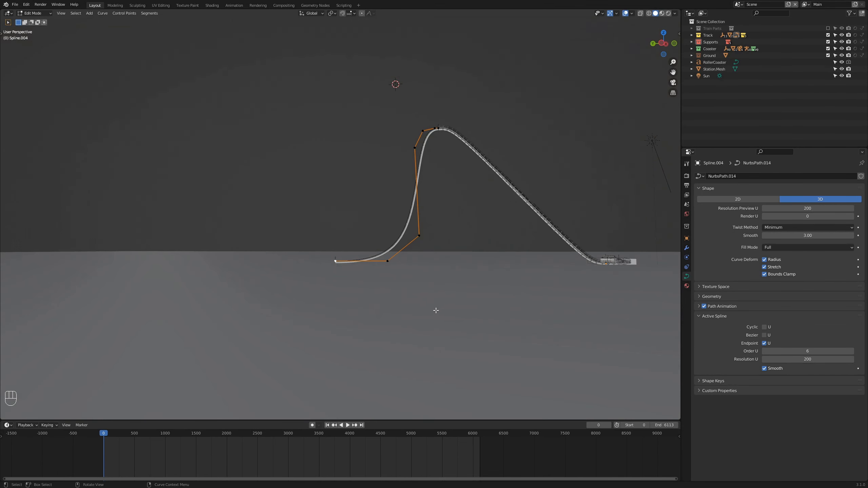
key(e)
click(341, 214)
Extrude the climb up to the second hill's top height, adjust that point, and extend the track level along Y as its crest
scroll(341, 222, down, 1)
shift+middle_drag(339, 243, 416, 266)
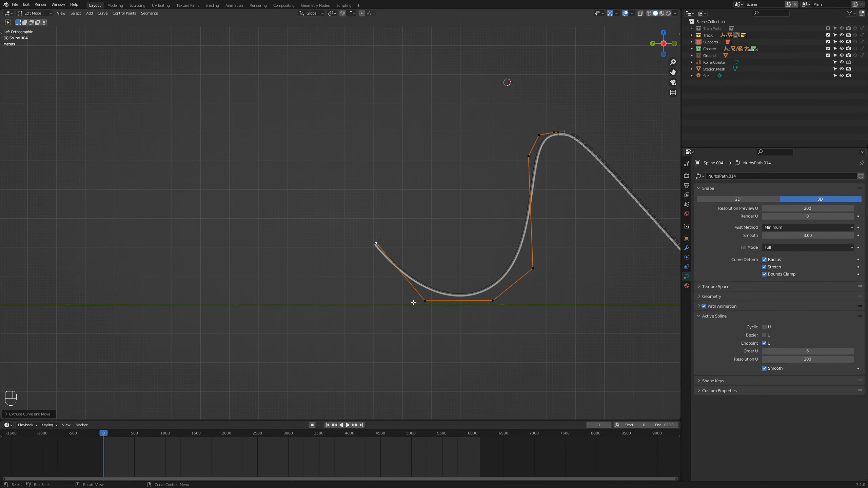
key(e)
click(383, 242)
key(g)
click(379, 242)
key(e)
key(y)
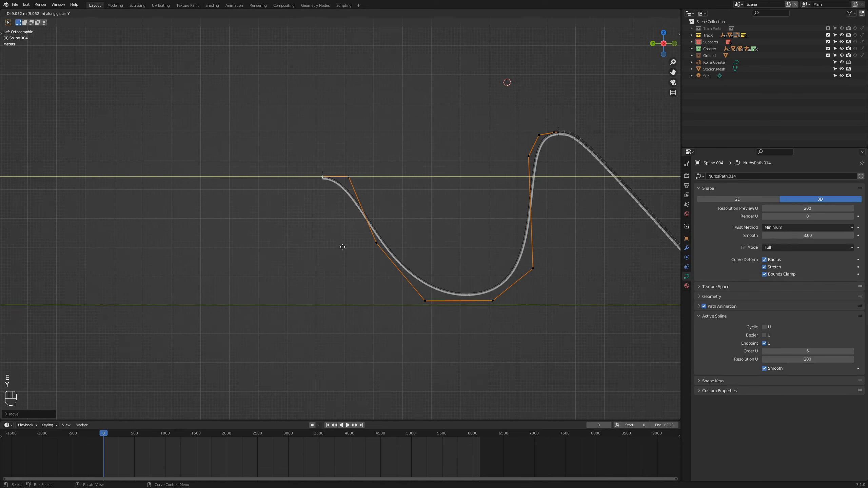
click(341, 246)
Extrude two descending points from the second hill's crest down to just above ground level
key(e)
click(301, 315)
click(301, 313)
key(e)
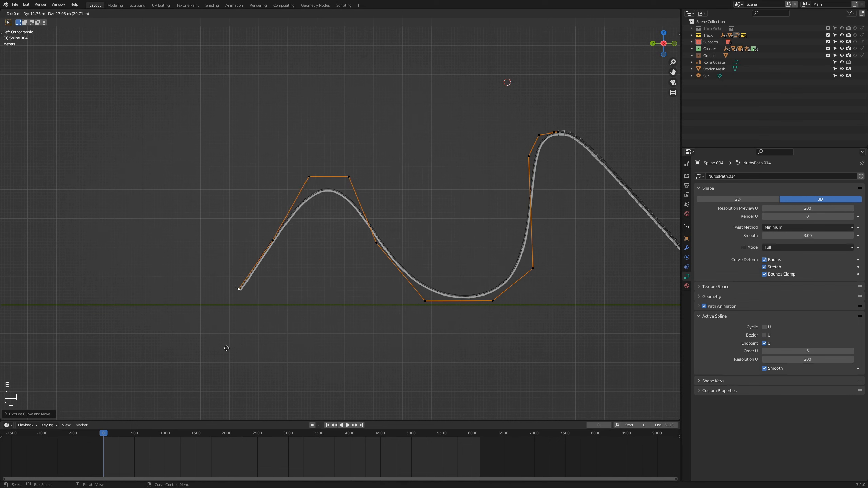
click(214, 356)
Scale the second hill's two crest points apart to widen its top
click(308, 176)
shift+click(348, 176)
key(s)
click(403, 235)
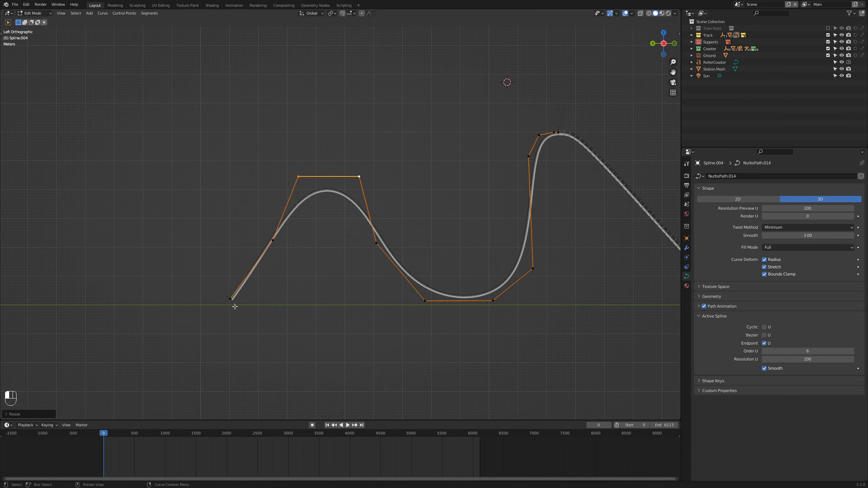
Extrude a nearly level valley segment from the descent's lower end and nudge the control point midway down the second hill's far side
click(230, 298)
key(e)
click(161, 296)
shift+middle_drag(303, 246, 357, 254)
click(327, 247)
key(g)
click(341, 282)
click(353, 185)
Extrude two rising control points out of the valley beyond the second hill to start the next climb
shift+middle_drag(342, 302, 449, 291)
key(e)
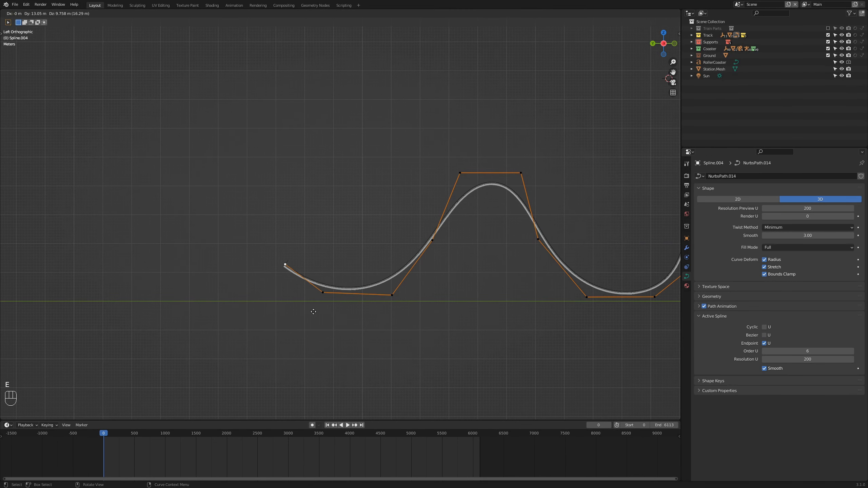
click(310, 302)
key(e)
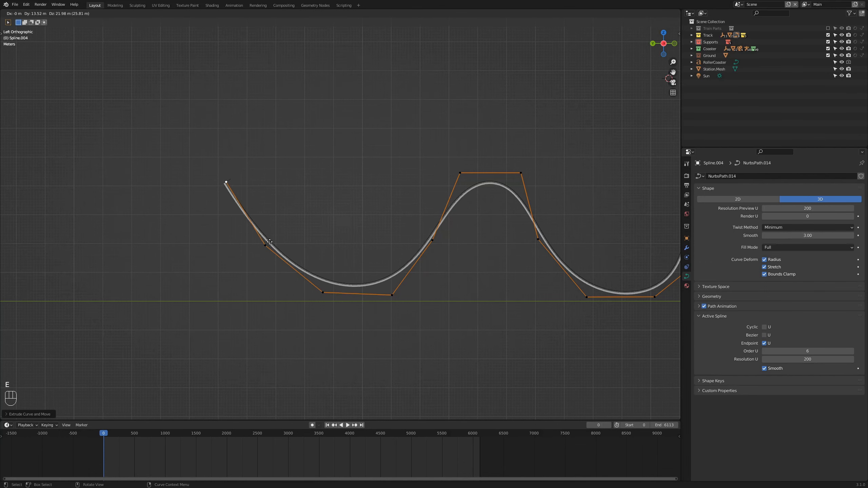
click(253, 266)
Shift the last two climbing control points sideways toward +X so the track angles away from its straight line
key(KP_7)
click(339, 271)
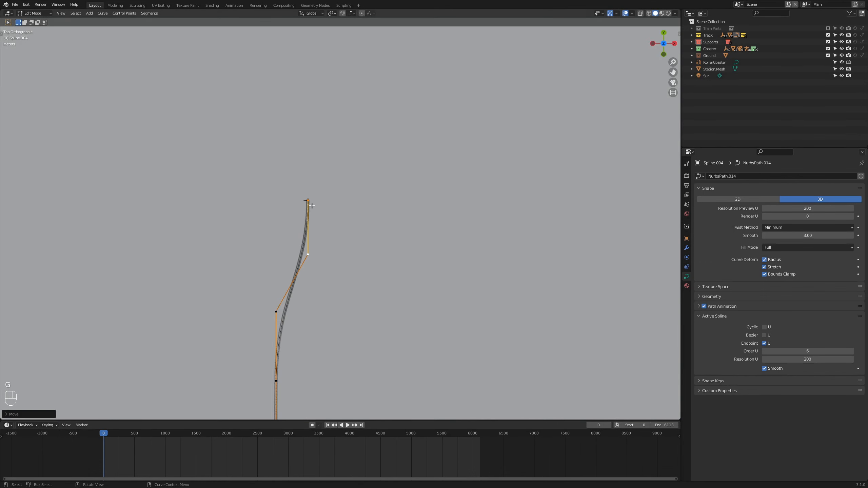
click(308, 201)
key(g)
click(324, 199)
scroll(339, 301, down, 2)
shift+middle_drag(339, 307, 346, 297)
scroll(353, 286, up, 2)
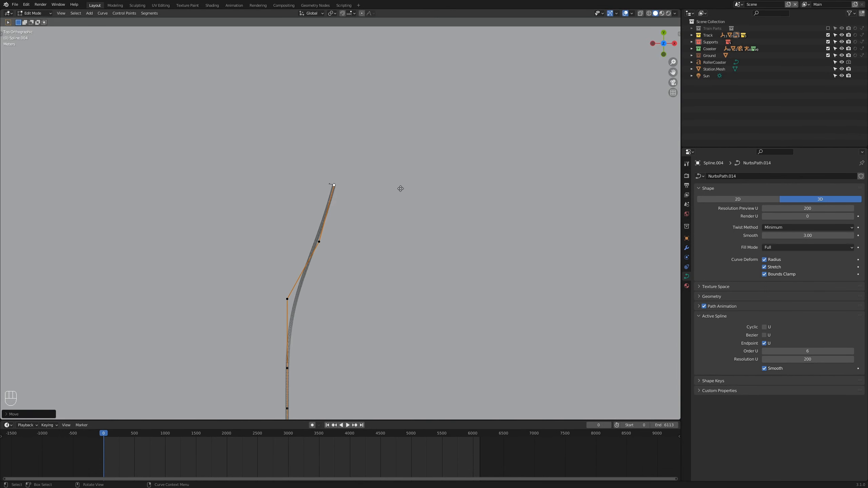
Extrude several points from the climb's end to form a turnaround that curves back in plan
key(e)
click(322, 183)
key(e)
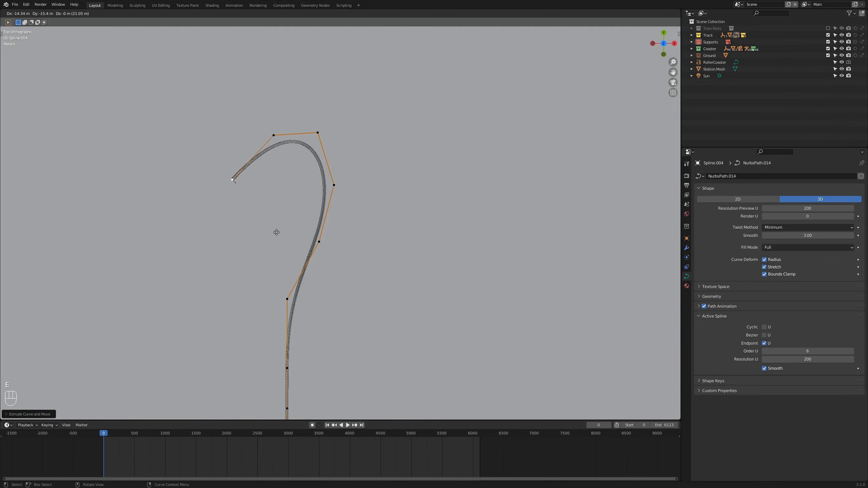
click(335, 301)
Lower the turnaround's end point along Z so the track descends out of the curve
middle_drag(335, 301, 383, 256)
scroll(383, 282, down, 3)
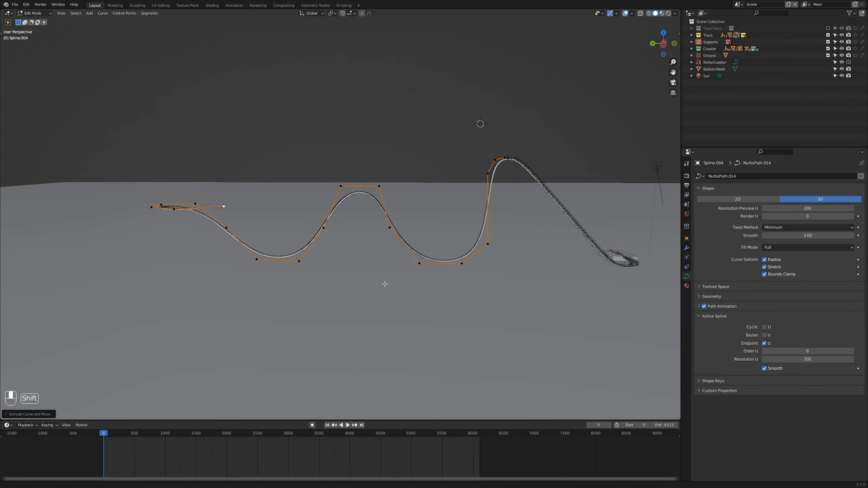
scroll(349, 236, up, 4)
shift+middle_drag(273, 260, 285, 185)
key(g)
key(z)
click(335, 260)
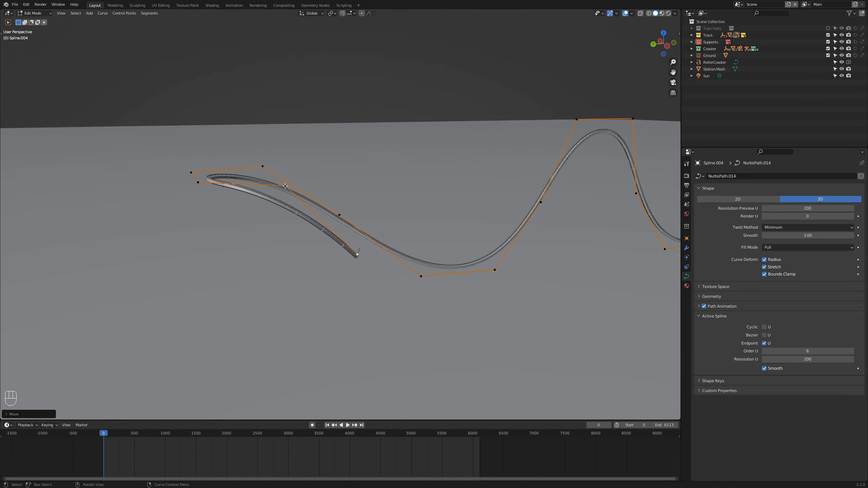
Select the turnaround's control points together and adjust their height along Z
shift+click(188, 172)
key(g)
key(z)
right_click(228, 203)
drag(247, 154, 307, 207)
key(g)
key(z)
right_click(333, 236)
shift+click(340, 217)
key(g)
key(z)
click(357, 284)
Extrude the turnaround's exit near ground level and shift its end point sideways so it crosses the incoming track in plan
key(ctrl+KP_3)
click(334, 286)
key(e)
click(486, 320)
key(KP_7)
key(g)
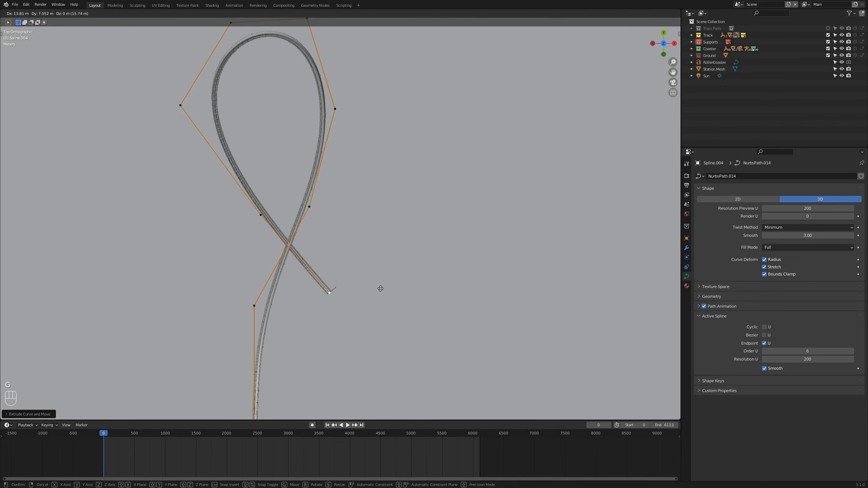
click(403, 304)
Adjust the height of the turnaround's far control points along Z and select the track's end point
middle_drag(391, 304, 462, 248)
shift+middle_drag(461, 248, 310, 290)
key(alt+a)
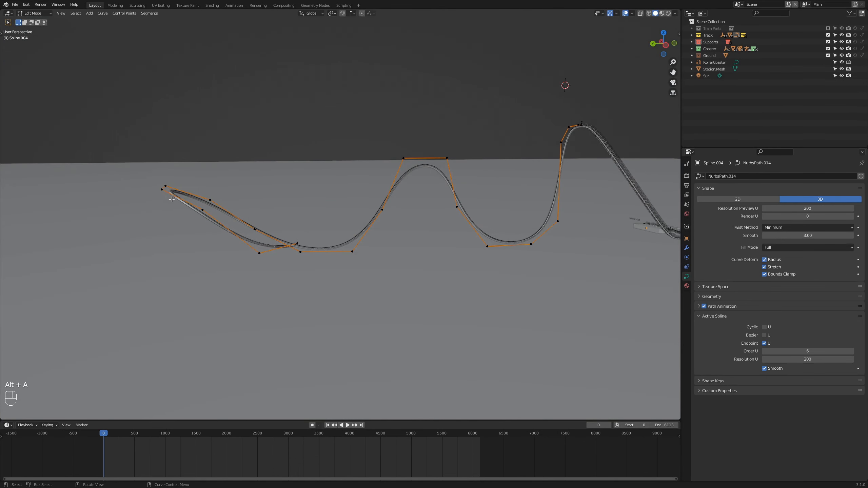
key(g)
key(z)
click(239, 255)
middle_drag(270, 253, 284, 249)
scroll(284, 250, up, 2)
click(275, 254)
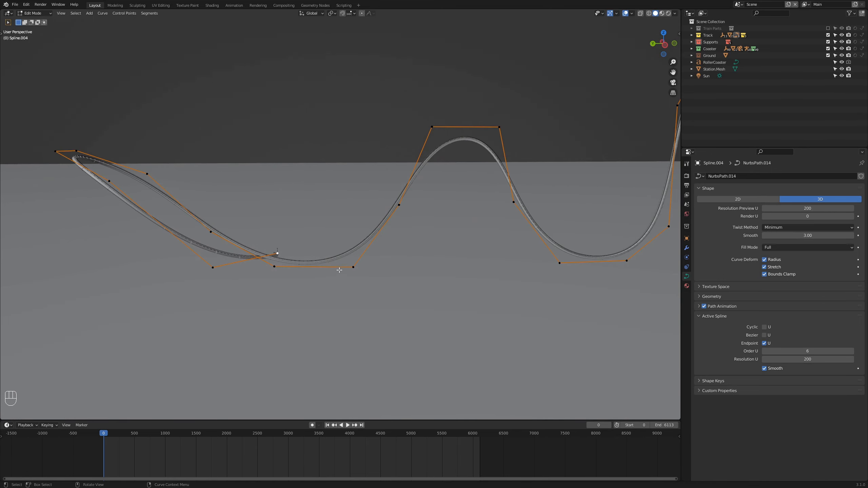
Extrude a near-level return segment from the track's end, running parallel to the outbound track
key(KP_7)
key(e)
click(381, 273)
key(ctrl+KP_3)
shift+middle_drag(463, 228, 385, 292)
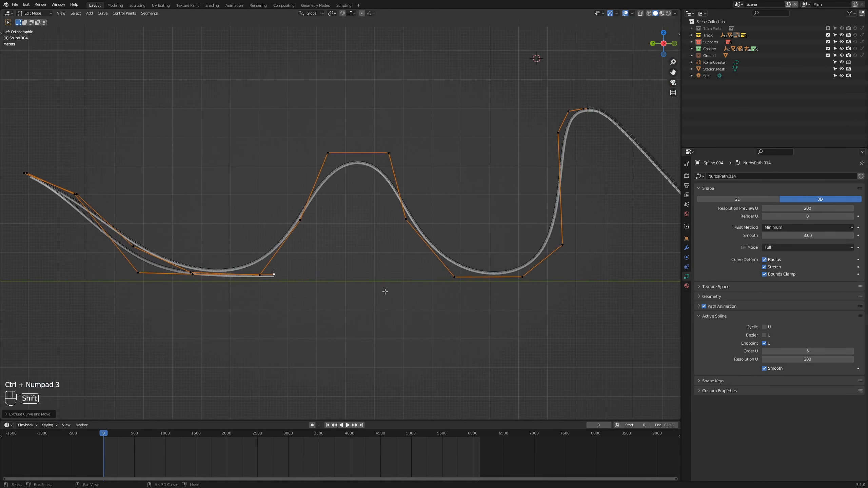
Extrude a return hill slightly lower than the outbound second hill, with a short crest and a descent to just above ground
key(e)
key(e)
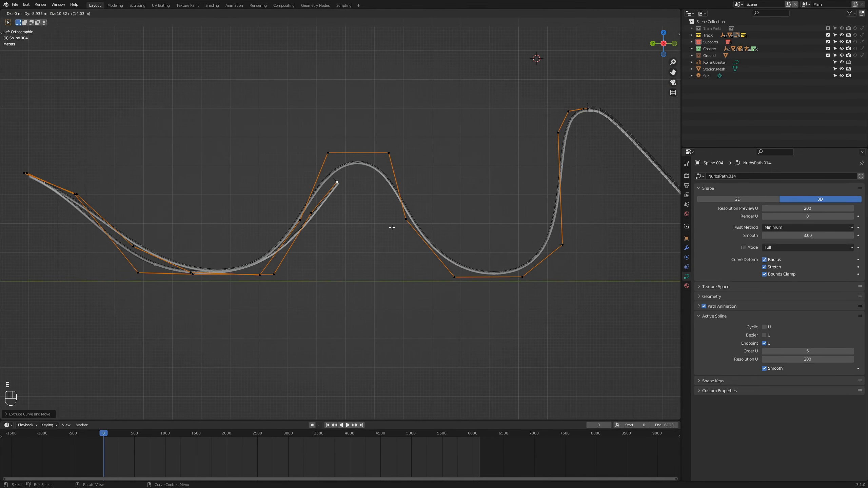
click(415, 228)
click(434, 264)
key(e)
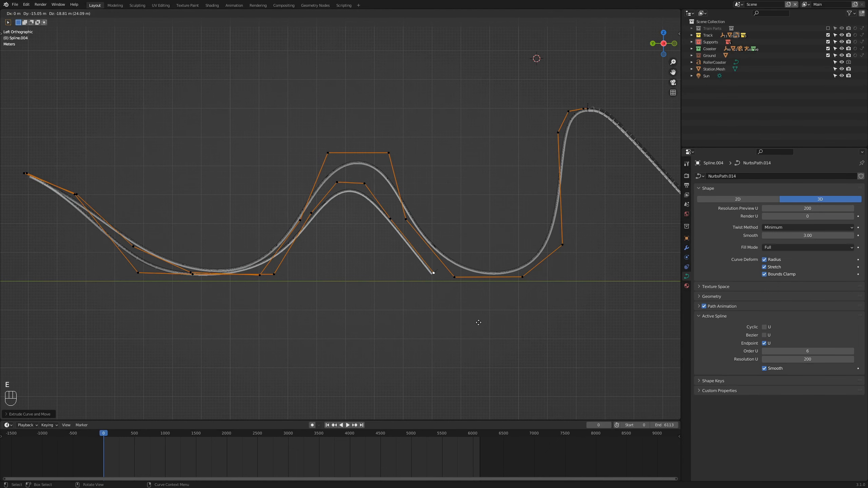
click(515, 305)
shift+middle_drag(515, 305, 476, 300)
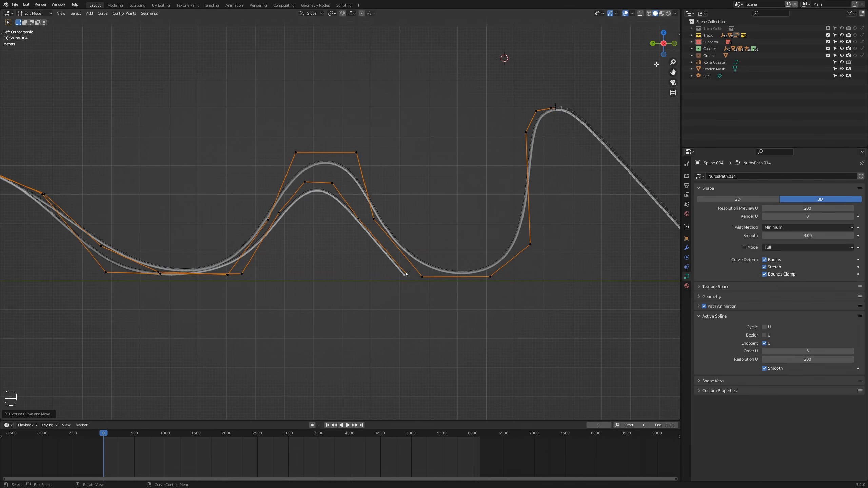
Switch to the EditCoaster scene and open the Spline.004 track curve for editing
click(738, 5)
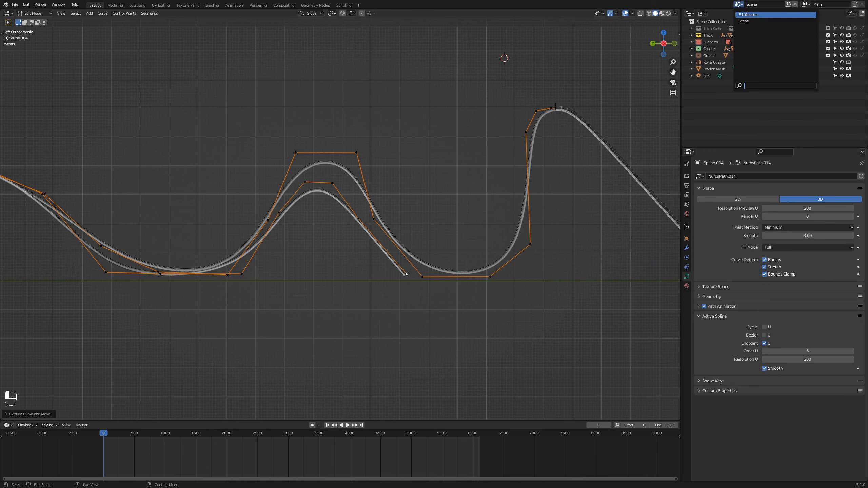
click(746, 14)
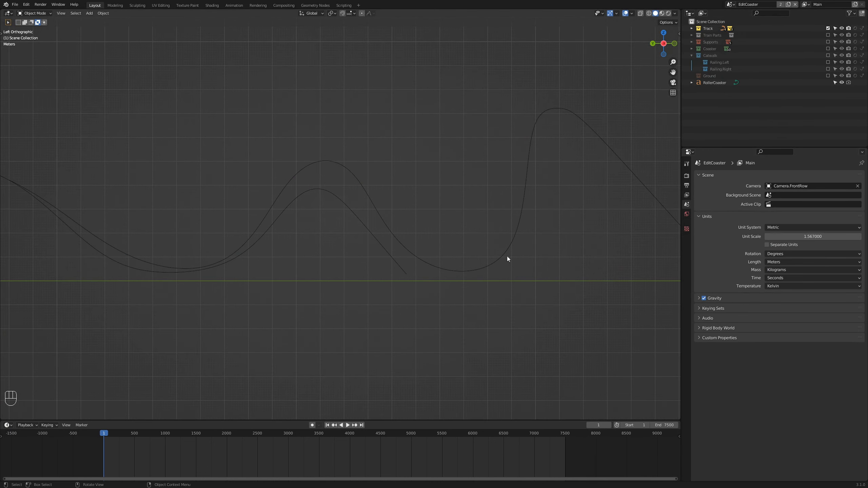
click(401, 271)
key(Tab)
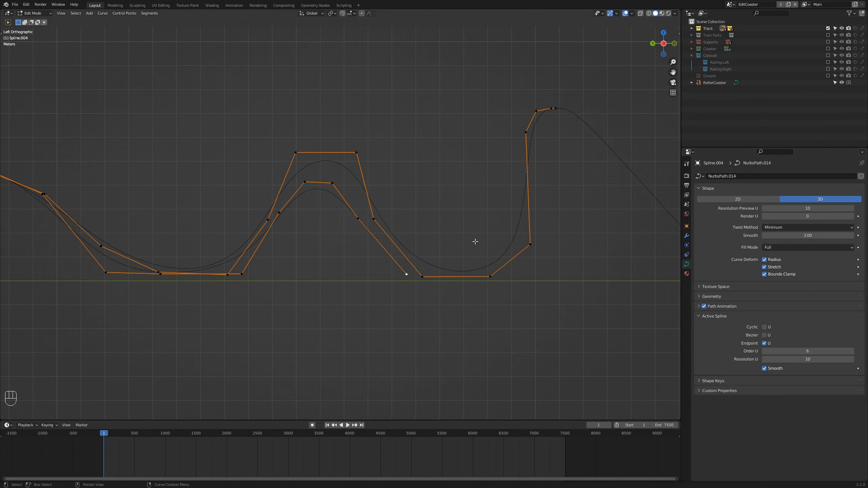
Extrude the return track through a ground-level valley, over a low flat hill and back down to a level segment
shift+middle_drag(414, 280, 372, 278)
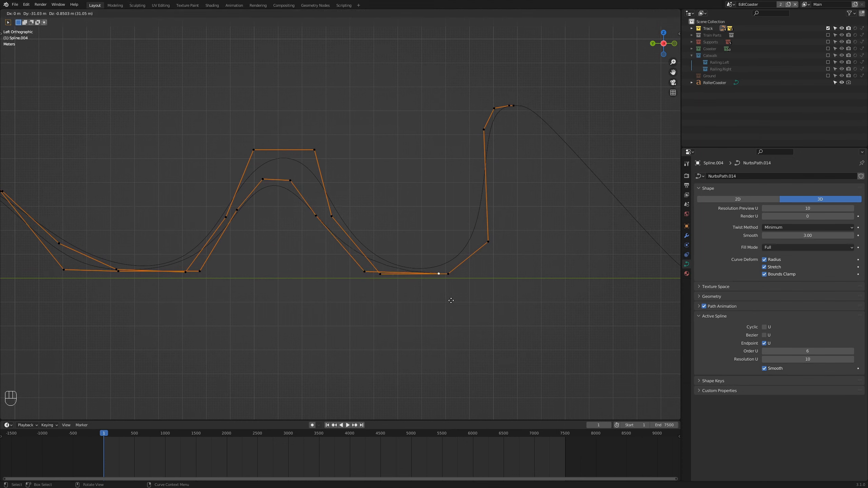
shift+middle_drag(523, 307, 369, 303)
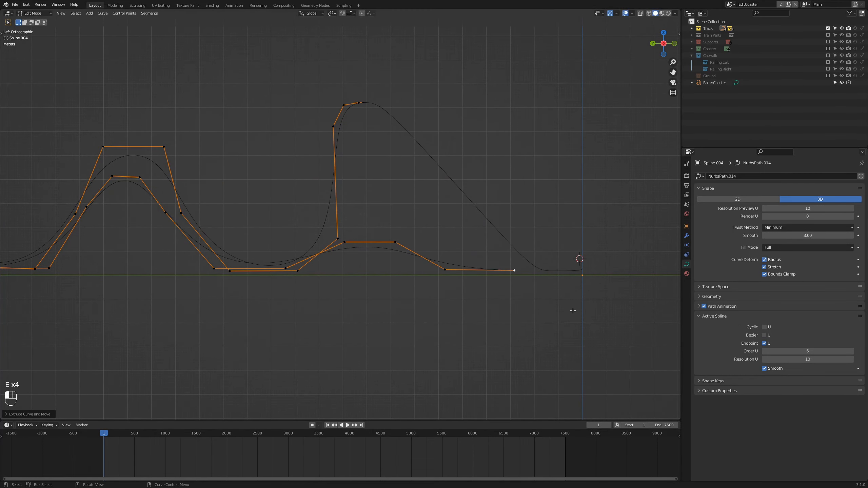
Extrude a wide turn toward +X from the return track and continue it into a circular loop crossing over itself in plan
key(KP_7)
key(e)
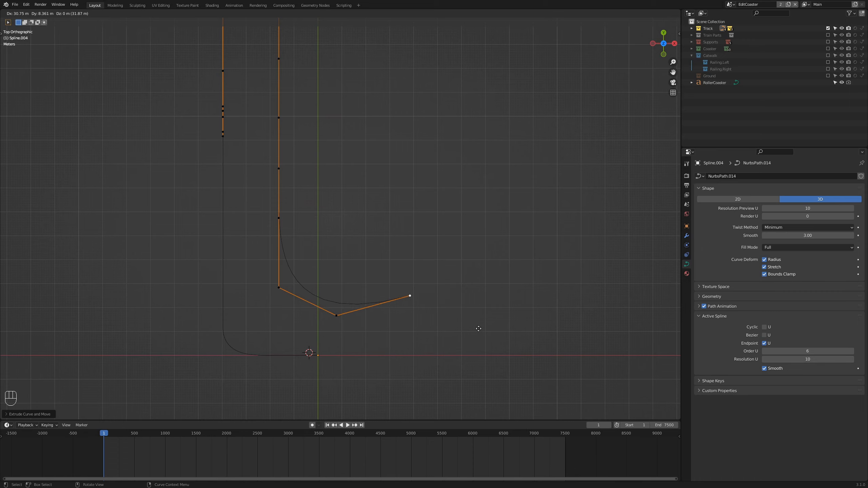
key(KP_1)
scroll(479, 332, up, 2)
key(z)
click(483, 371)
key(KP_7)
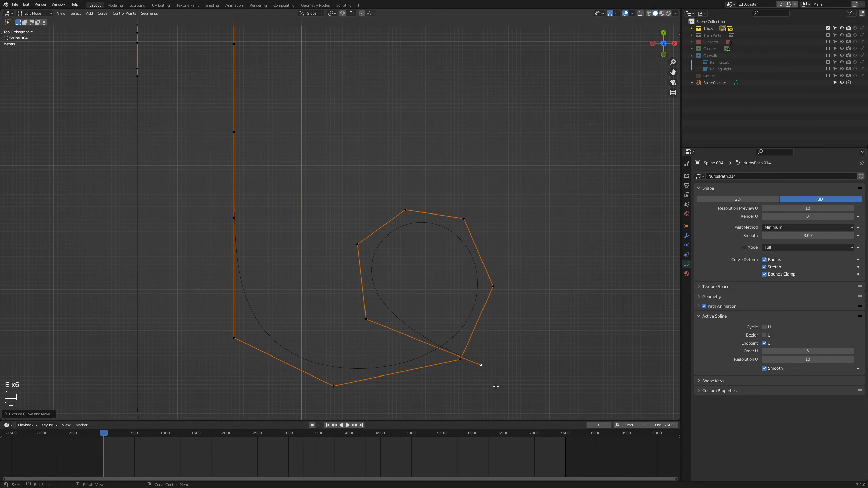
Circle-select the circular loop's control points and raise them above the entering track
middle_drag(496, 386, 345, 288)
scroll(345, 289, down, 5)
scroll(324, 246, up, 3)
key(c)
drag(310, 208, 391, 185)
right_click(391, 185)
key(g)
click(367, 251)
middle_drag(367, 251, 401, 248)
key(KP_7)
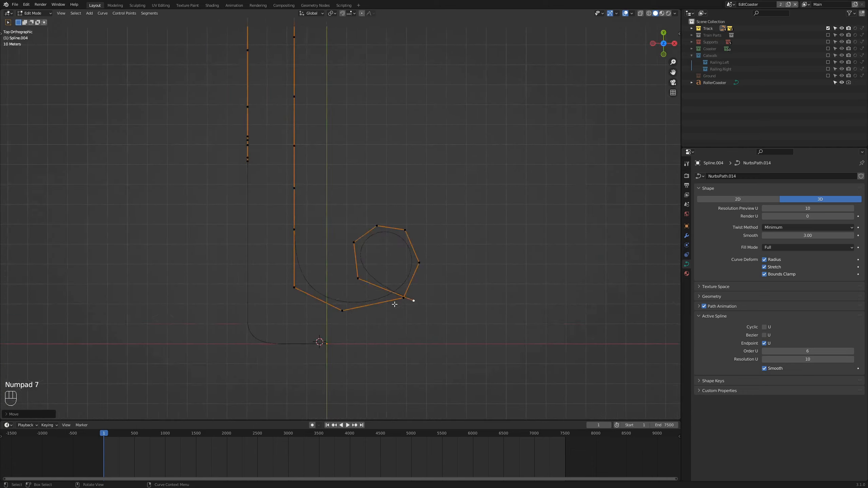
Extrude a second turn from the loop's exit that curves back toward the station, and reposition its points into a smooth arc
scroll(395, 304, up, 3)
key(e)
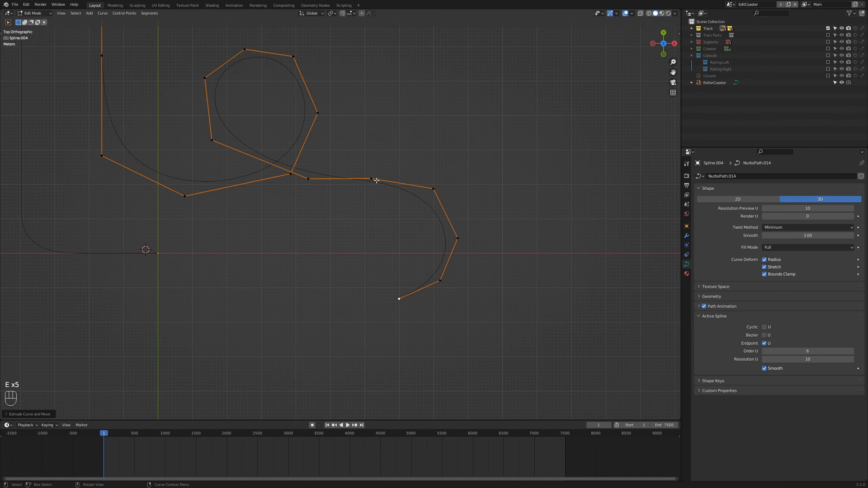
click(376, 180)
key(g)
click(379, 159)
click(439, 196)
key(g)
click(446, 186)
click(462, 242)
key(g)
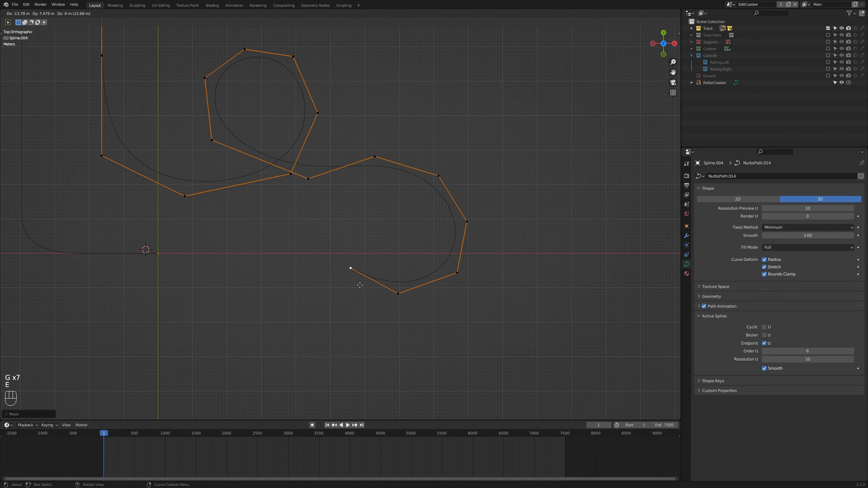
click(293, 276)
Adjust the height of the control points entering the final turn along Z to form a gentle rise
middle_drag(293, 275, 471, 254)
key(KP_1)
middle_drag(355, 284, 462, 281)
key(g)
key(z)
click(510, 232)
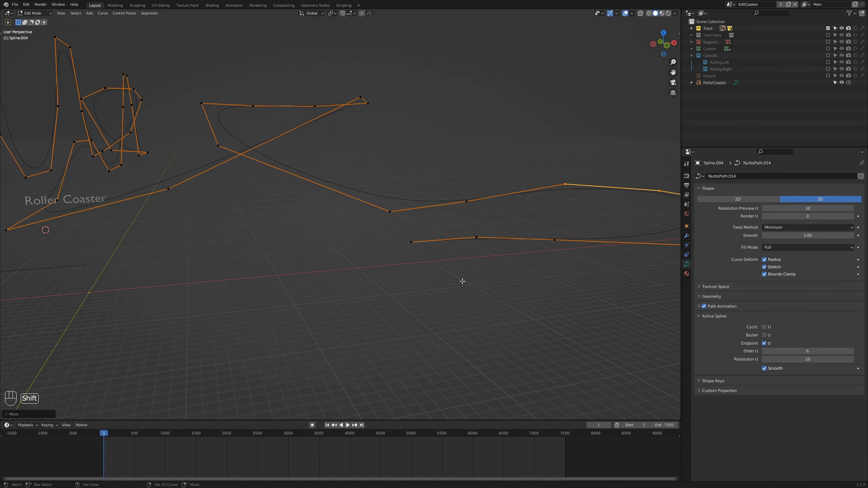
Leave curve editing and switch back to the main scene named Scene
key(Tab)
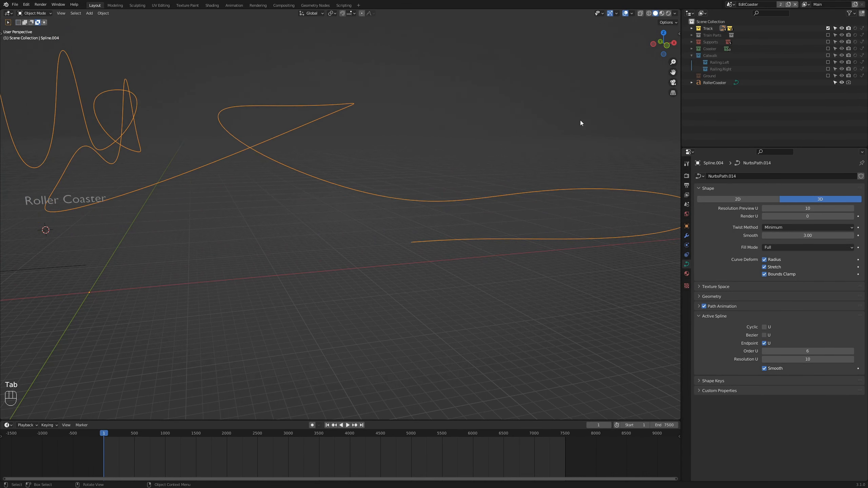
click(730, 4)
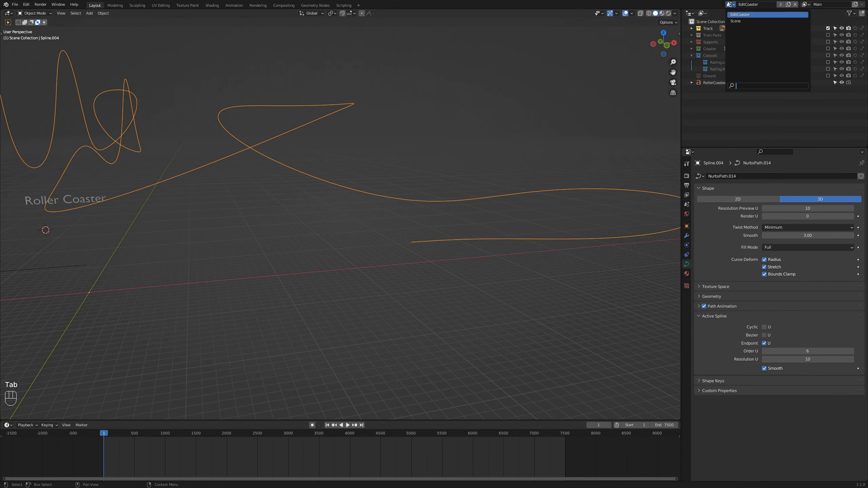
click(732, 21)
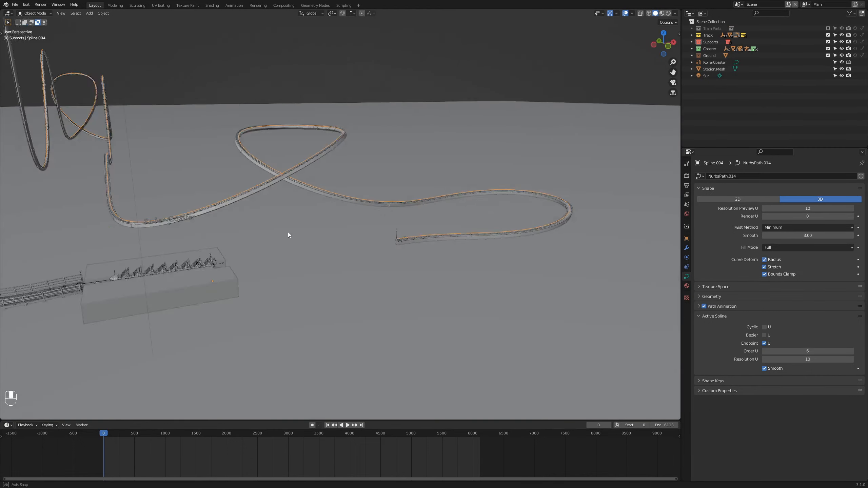
Examine the joint between the chain lift's upper end and the Spline.004 track up close
middle_drag(288, 235, 402, 198)
scroll(541, 228, up, 5)
middle_drag(468, 249, 461, 248)
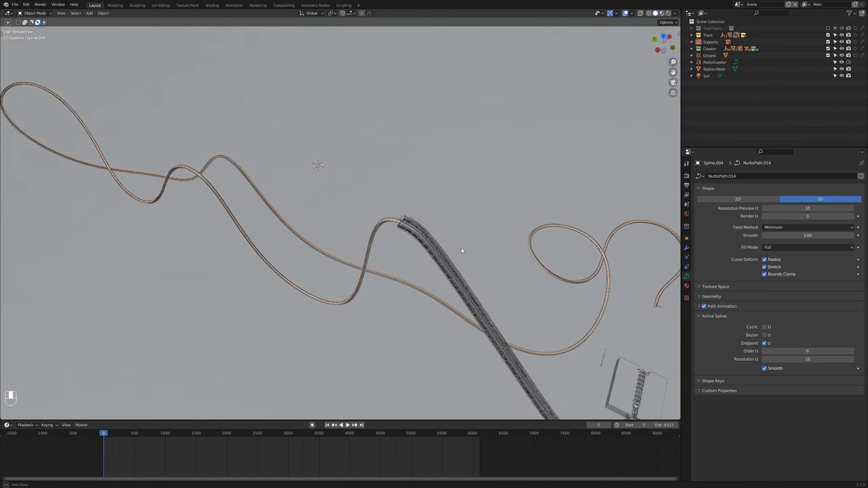
scroll(434, 246, up, 5)
click(437, 217)
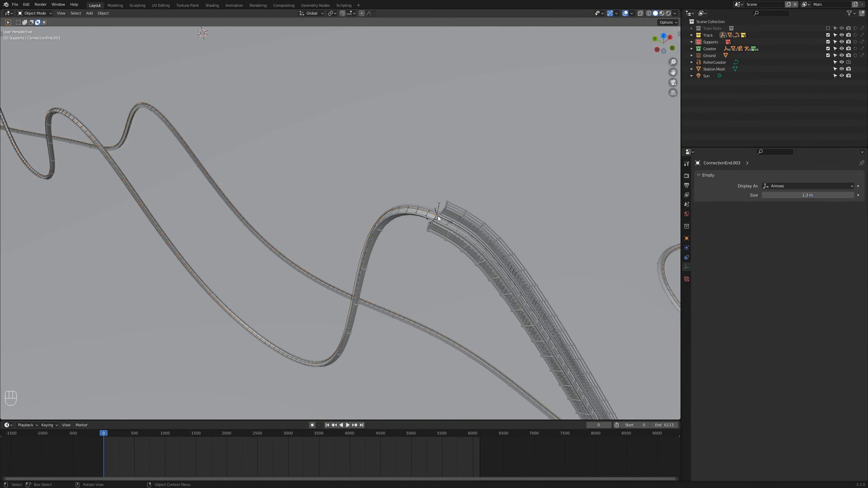
key(KP_Decimal)
middle_drag(307, 263, 373, 251)
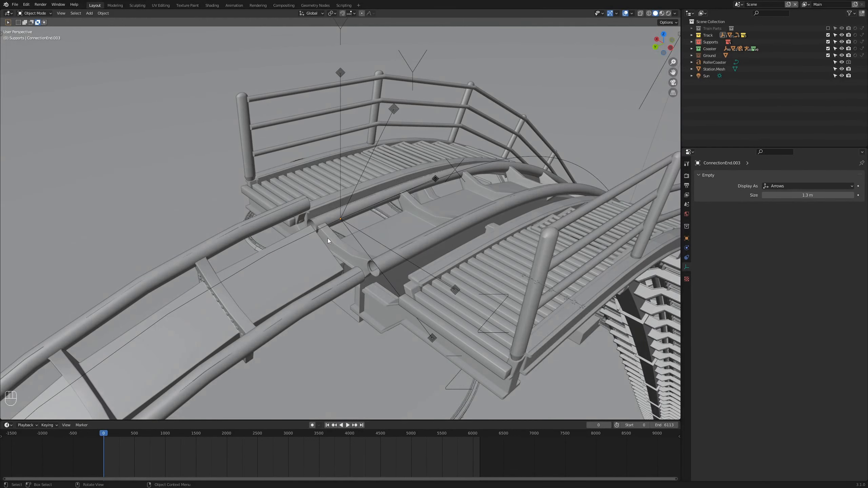
Run Fix Track Connections on the RollerCoaster control object to align the joint at the lift crest
click(721, 62)
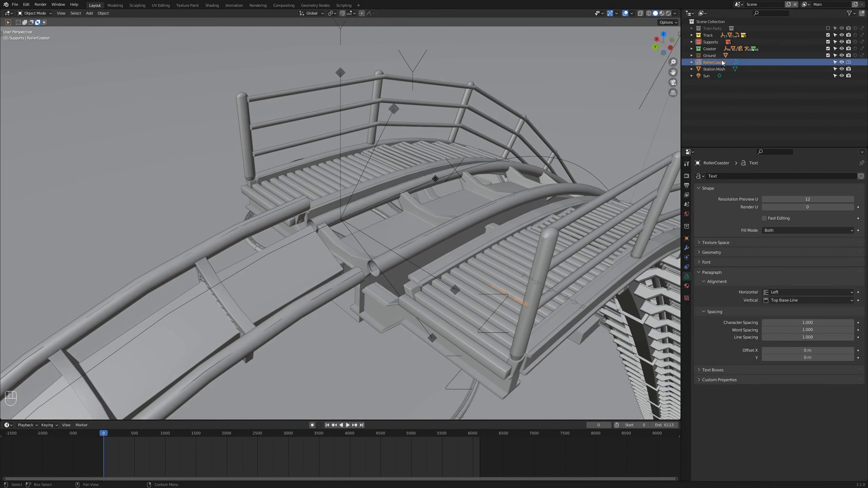
click(686, 238)
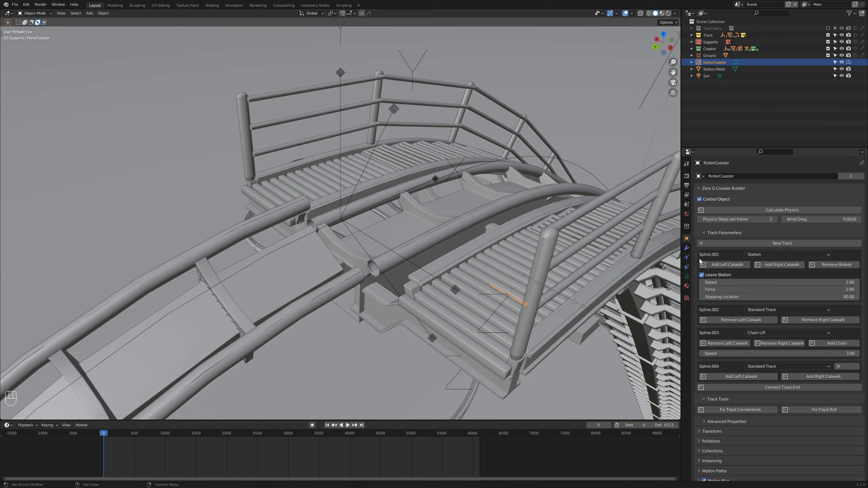
click(752, 410)
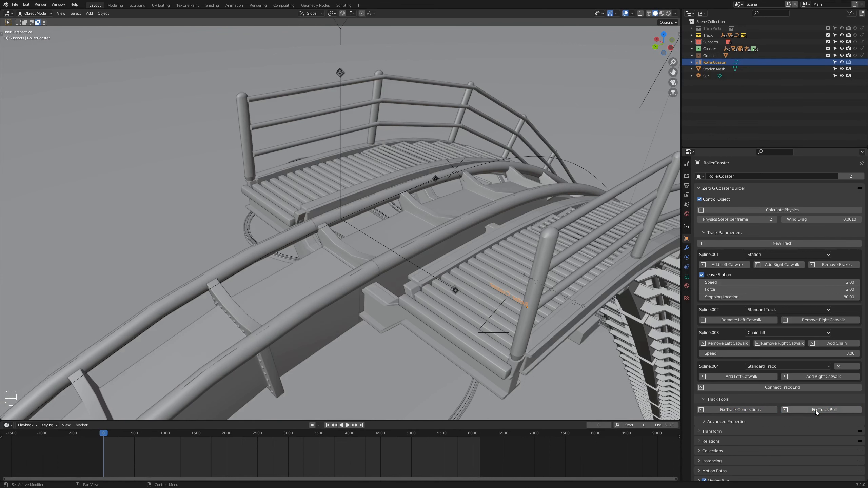
scroll(491, 305, down, 6)
middle_drag(490, 305, 456, 352)
scroll(454, 351, down, 3)
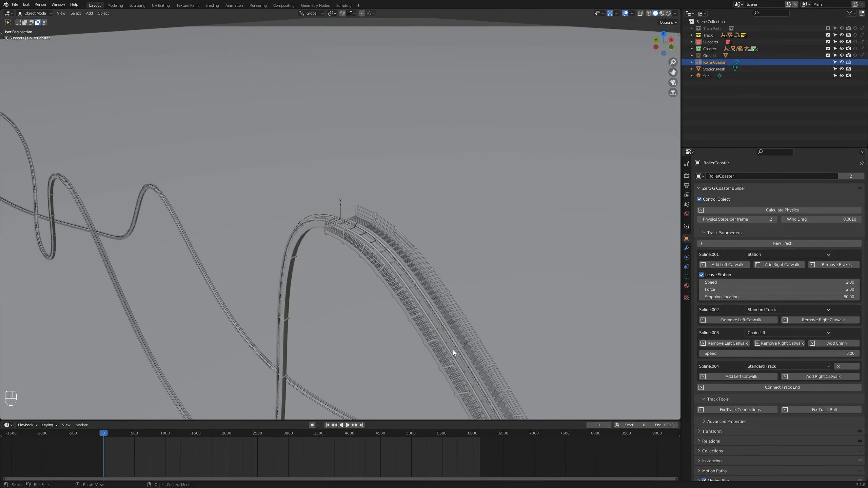
Open the Spline.004 track for curve editing and tilt the control point at the far turnaround's sharp bend
scroll(453, 350, down, 4)
shift+middle_drag(493, 377, 561, 172)
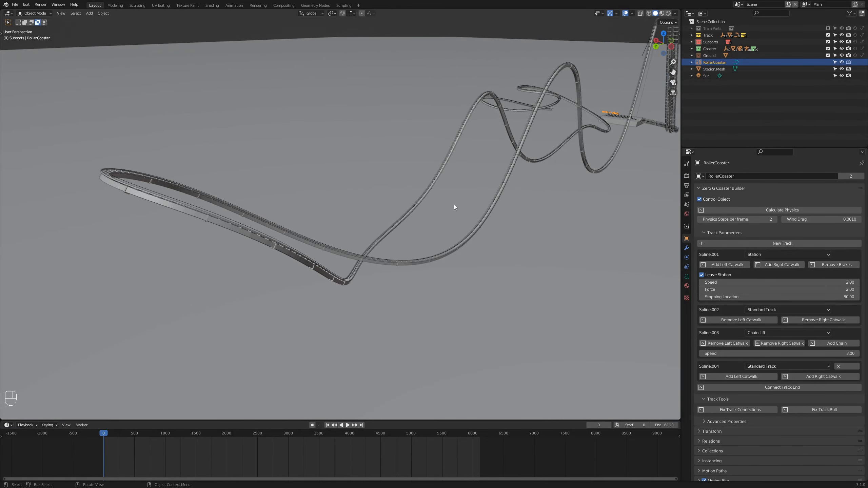
middle_drag(454, 204, 372, 247)
scroll(342, 274, up, 3)
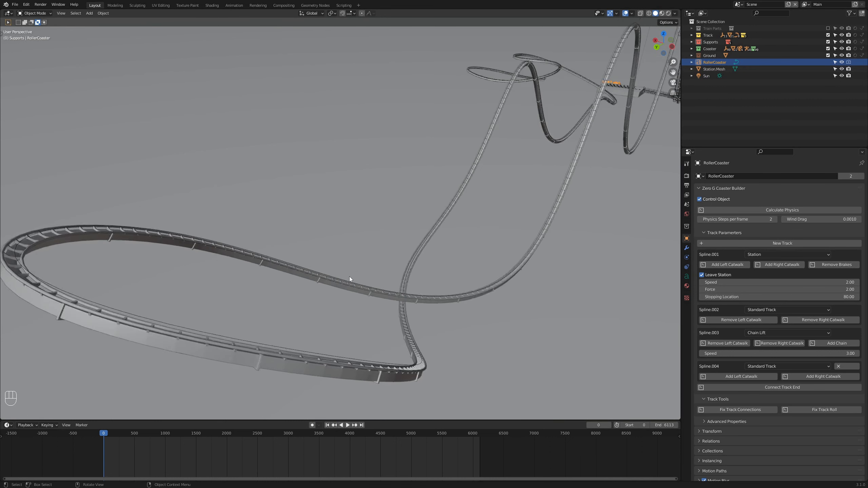
click(322, 357)
key(Tab)
scroll(233, 262, down, 2)
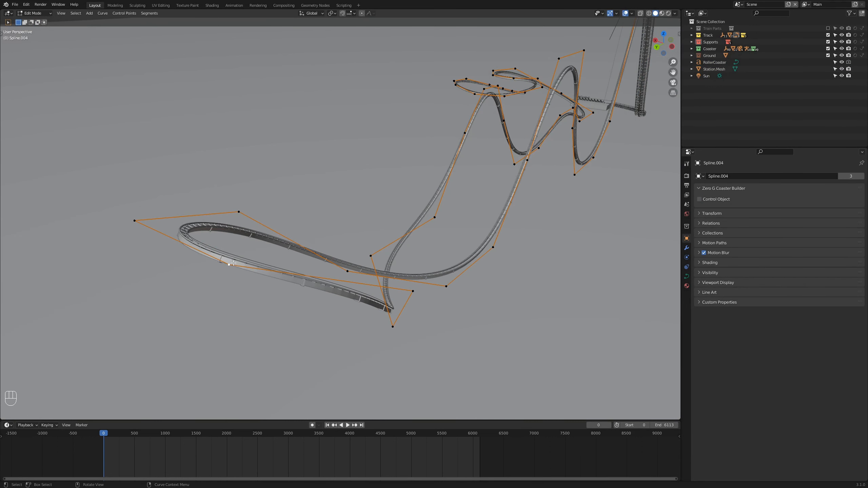
right_click(402, 314)
key(ctrl+t)
click(300, 366)
Add the neighbouring control point to the selection and refine the tilt so the track leaving the far turnaround banks smoothly
middle_drag(468, 296, 275, 280)
shift+click(276, 280)
key(ctrl+t)
click(396, 337)
middle_drag(396, 337, 506, 355)
shift+middle_drag(505, 356, 411, 304)
key(ctrl+t)
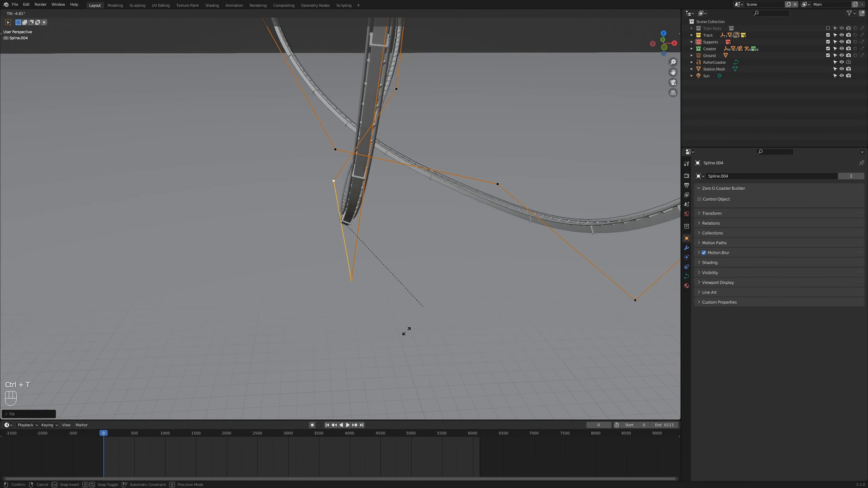
click(391, 331)
middle_drag(422, 268, 451, 329)
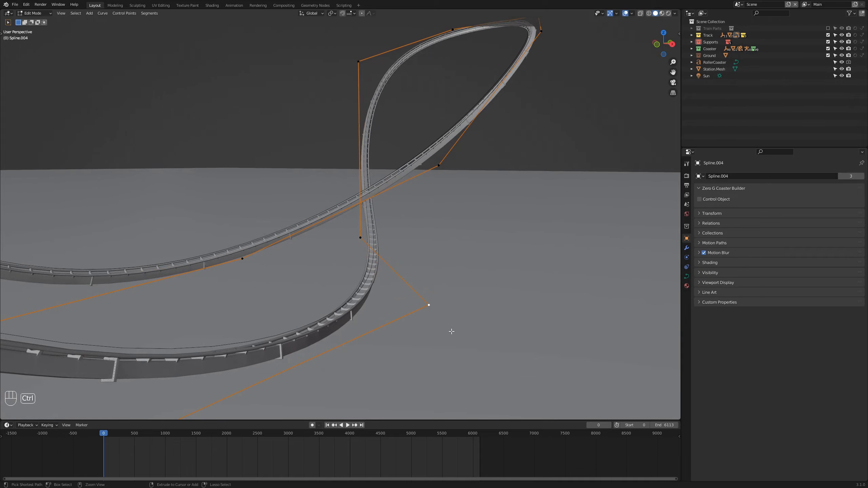
key(ctrl+t)
click(477, 311)
Adjust the tilt of the control points over the crest and slope of the return hill to correct the track's twist
key(KP_Decimal)
middle_drag(345, 278, 369, 251)
ctrl+middle_drag(369, 252, 403, 295)
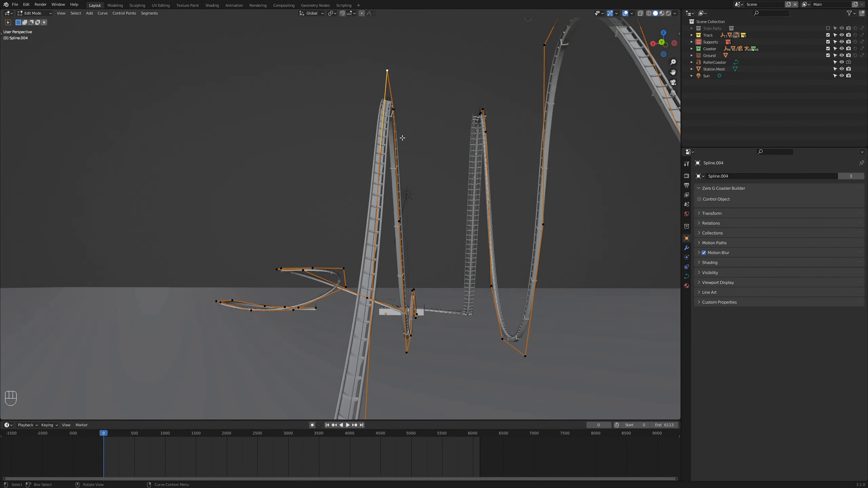
key(ctrl+t)
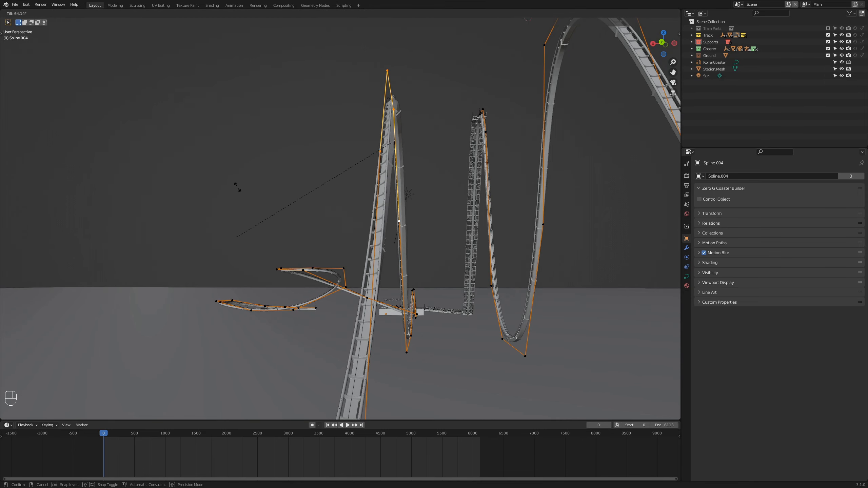
click(260, 192)
shift+click(380, 151)
key(ctrl+t)
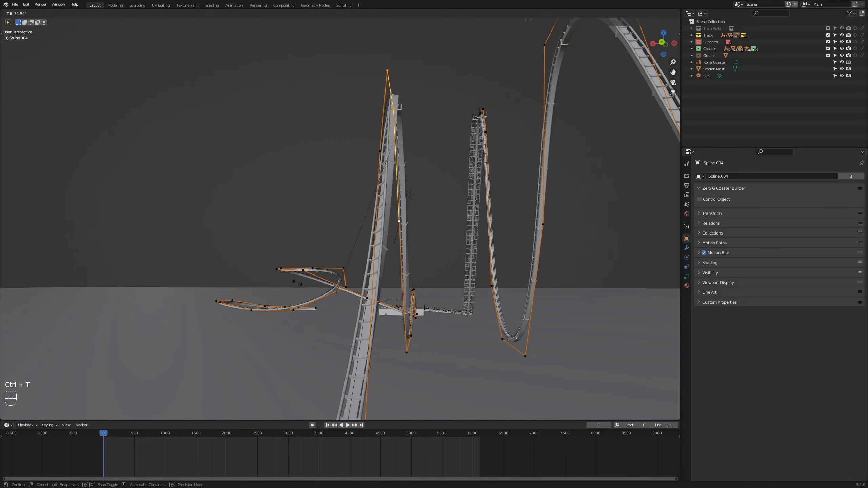
click(202, 185)
Select the control points from the foot of the return hill through the loop to the final turn and adjust their tilt together
middle_drag(208, 170, 325, 218)
middle_drag(325, 219, 337, 195)
scroll(333, 219, down, 3)
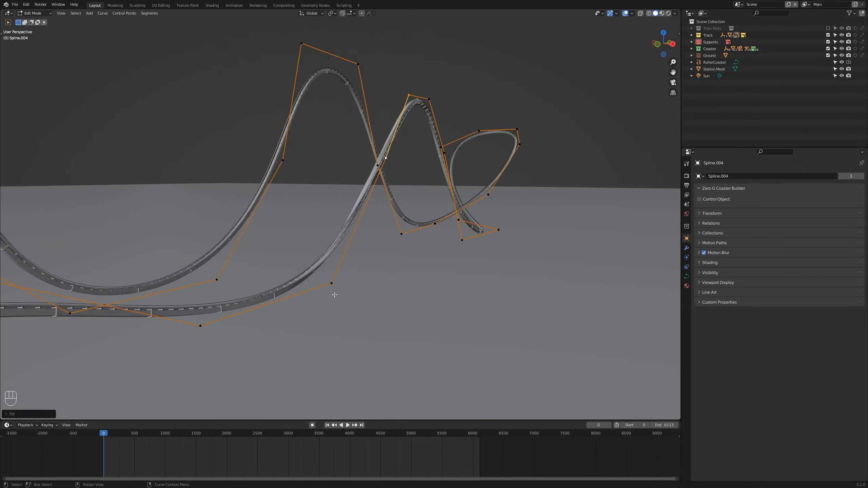
click(333, 293)
middle_drag(362, 300, 379, 277)
scroll(409, 268, down, 4)
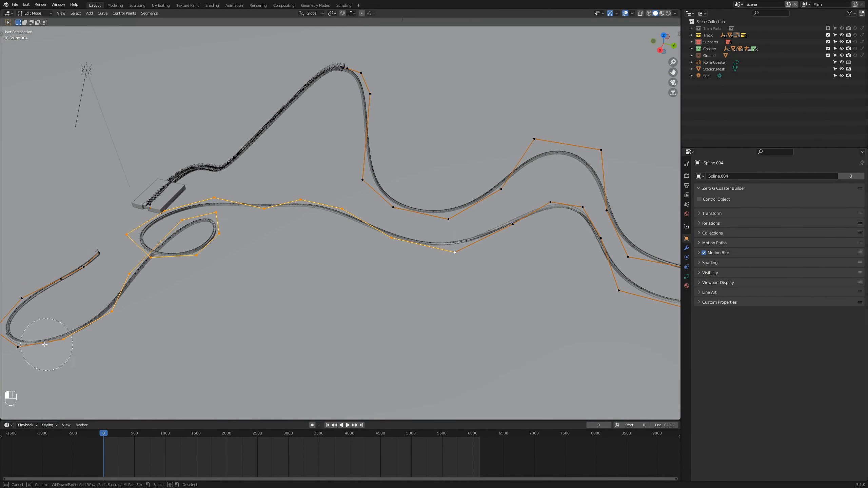
drag(45, 344, 98, 254)
right_click(99, 253)
scroll(448, 315, up, 3)
middle_drag(447, 314, 503, 284)
scroll(387, 294, up, 3)
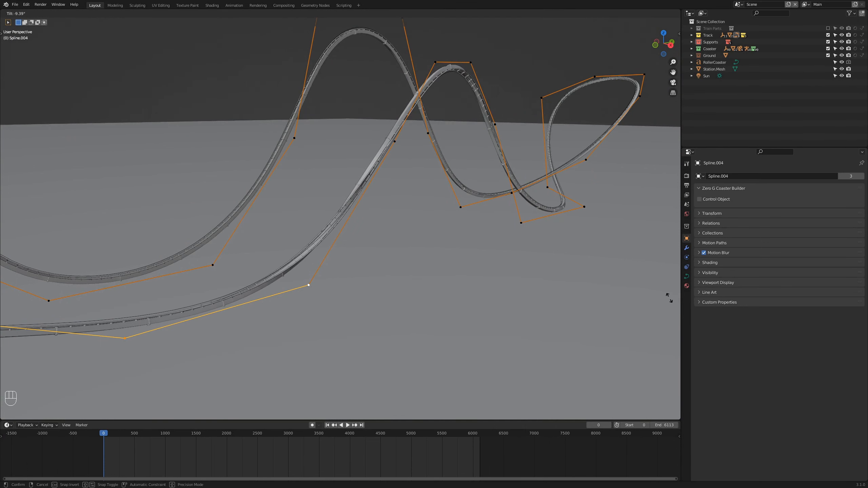
mouse_move(54, 107)
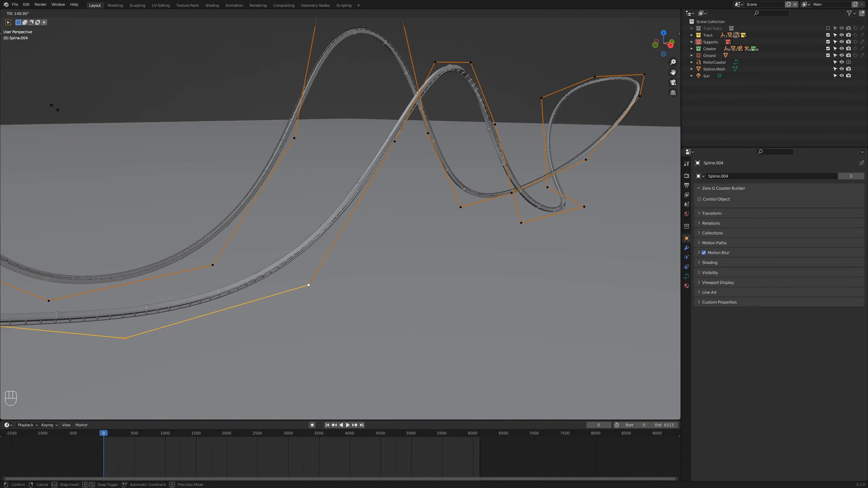
mouse_move(224, 81)
click(497, 259)
Refine the tilt of the whole return section so it lines up with the track coming off the return hill
shift+middle_drag(393, 294, 488, 266)
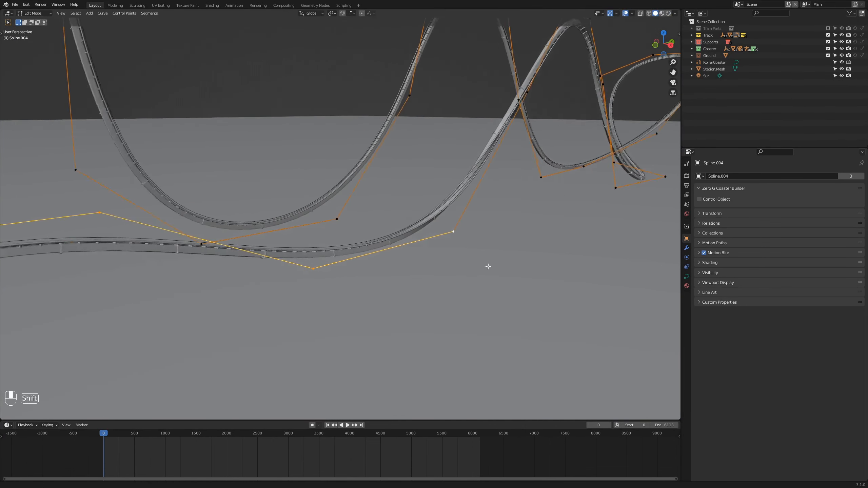
scroll(489, 266, down, 5)
middle_drag(426, 294, 455, 294)
key(ctrl+t)
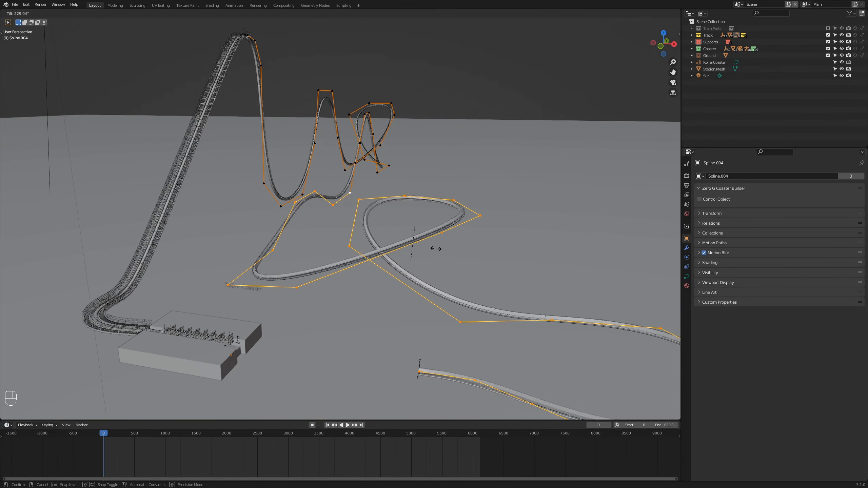
click(441, 295)
key(KP_Decimal)
key(ctrl+t)
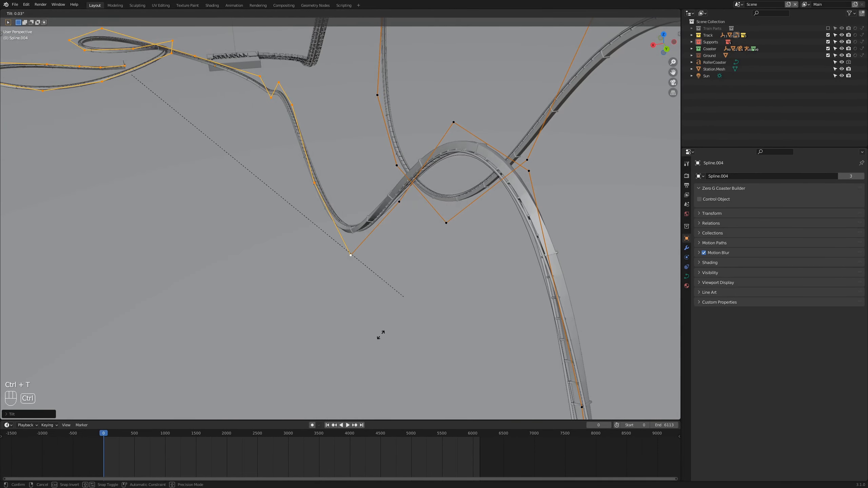
click(247, 312)
Tilt the single control point beside the valley of the return track to even out the roll there
key(KP_Decimal)
key(ctrl+t)
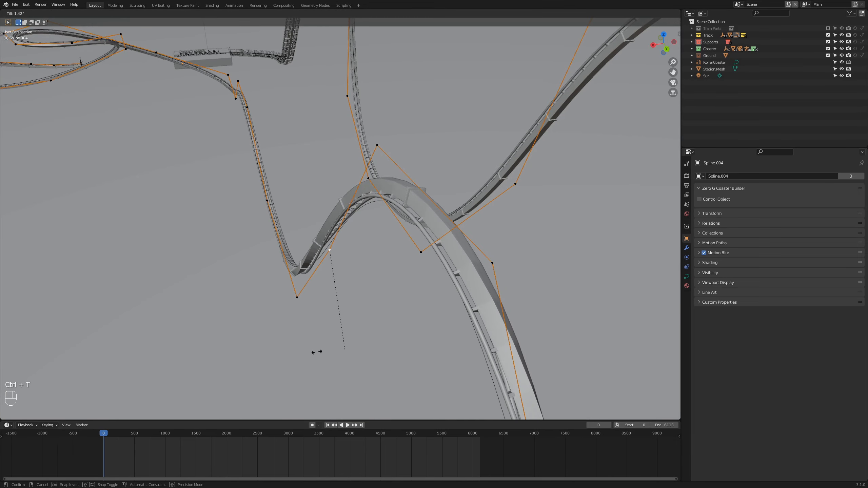
click(222, 149)
middle_drag(224, 153, 277, 246)
key(ctrl+t)
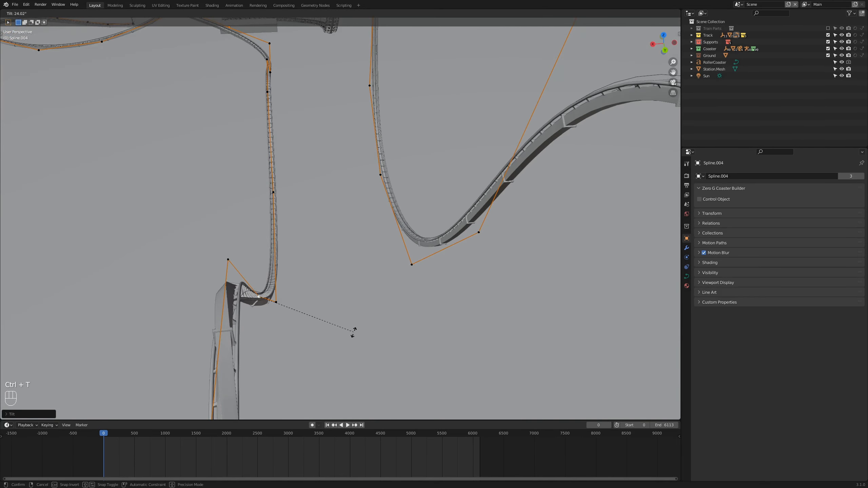
click(353, 331)
View the return straight from above and rotate the control points along its kinked stretch
middle_drag(353, 331, 379, 294)
key(KP_7)
key(KP_Decimal)
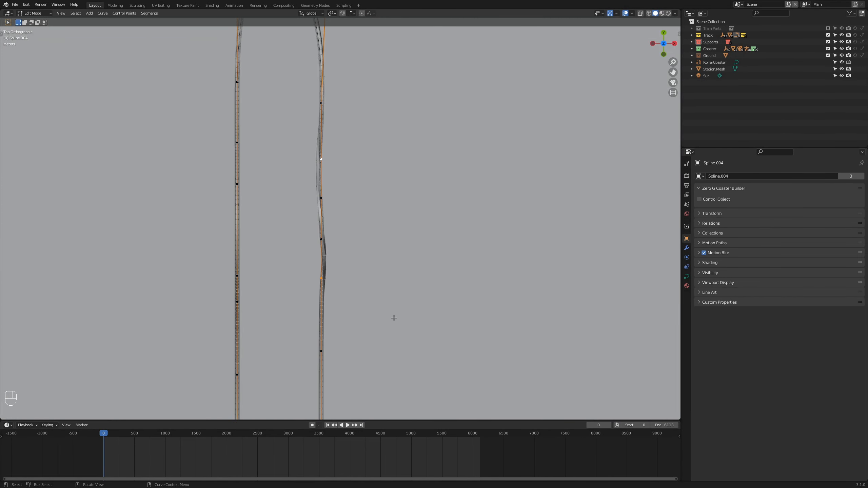
key(ctrl+t)
right_click(361, 237)
key(r)
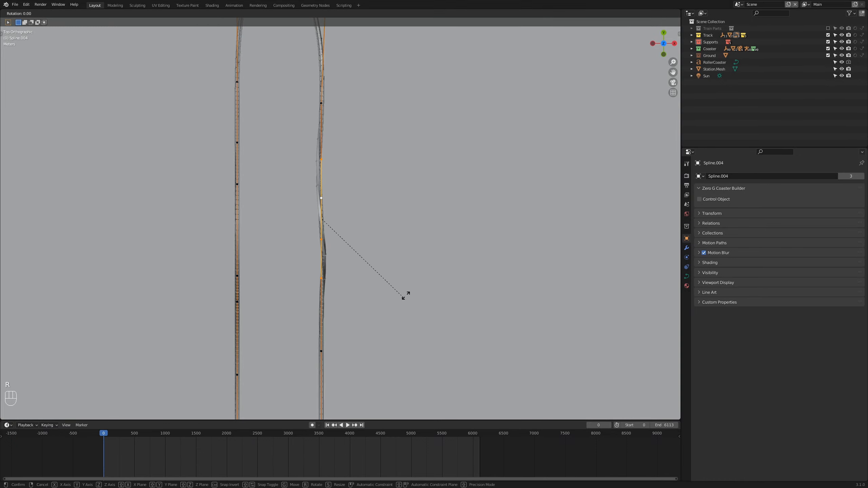
click(411, 285)
Tilt the control points around the loop to bank the track through it
middle_drag(411, 284, 423, 320)
key(KP_Decimal)
key(ctrl+t)
click(294, 341)
middle_drag(295, 341, 480, 155)
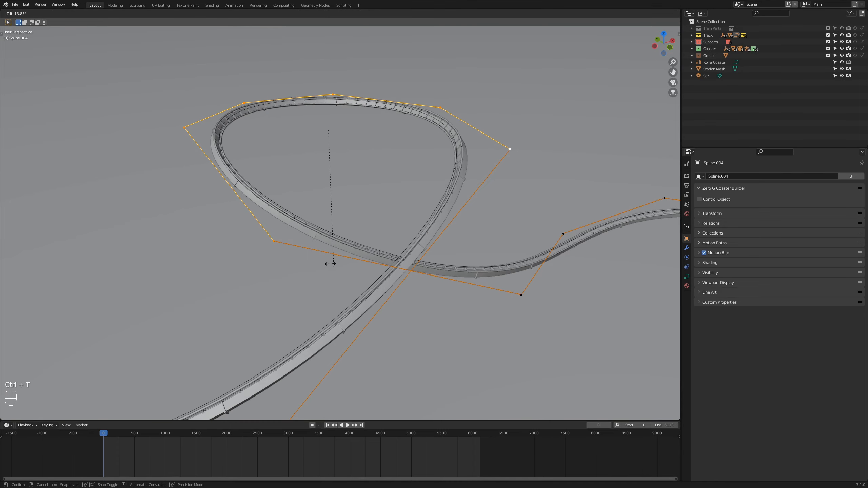
click(354, 285)
Tilt the control points around the final turn to bank it, and return to the RollerCoaster control object
middle_drag(355, 285, 429, 178)
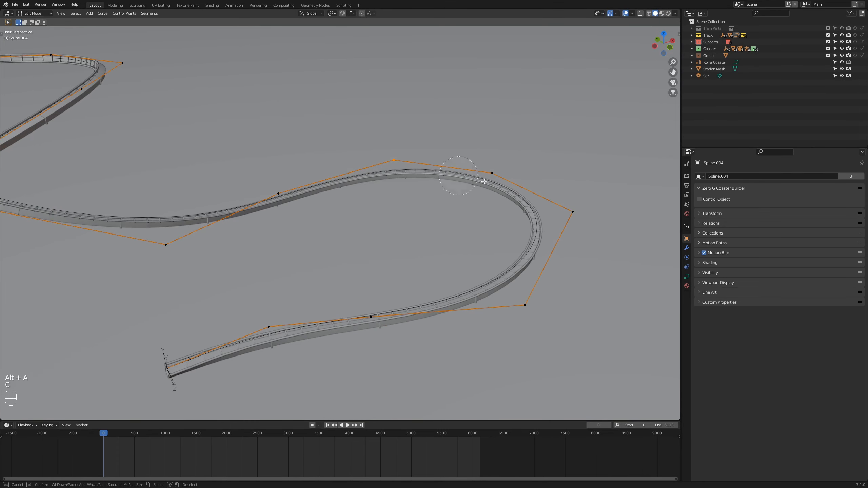
drag(489, 177, 526, 302)
right_click(525, 302)
middle_drag(424, 274, 446, 251)
key(ctrl+t)
click(495, 273)
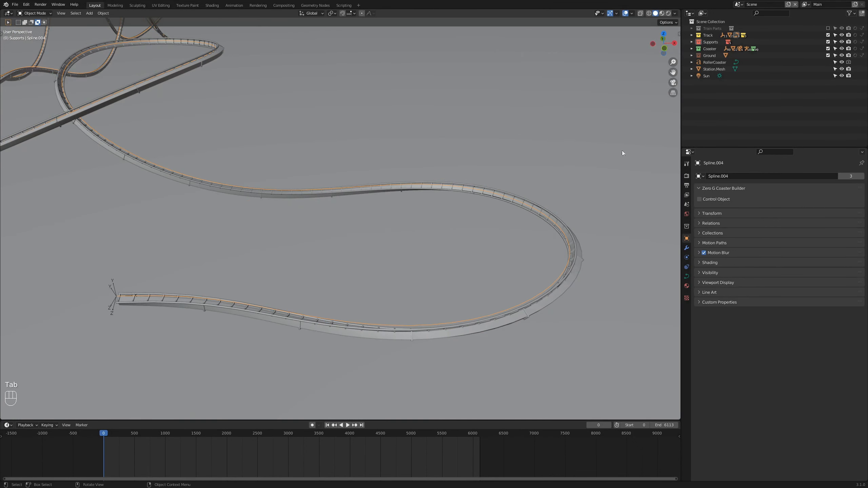
click(714, 62)
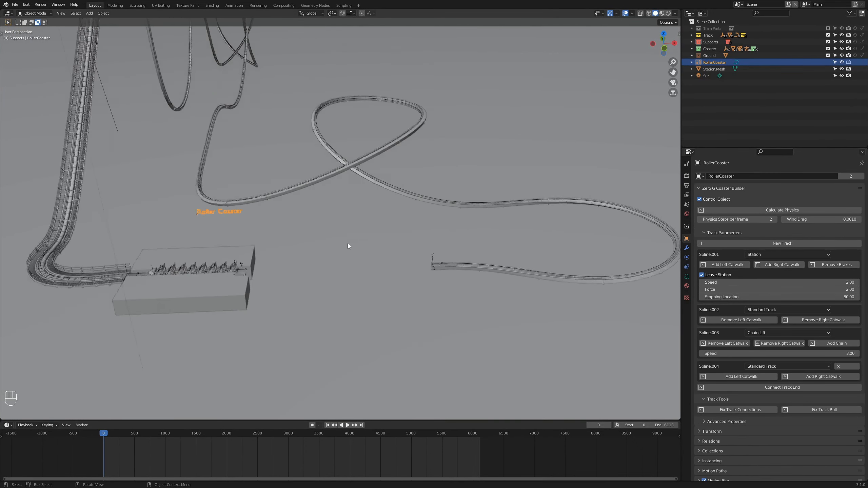
Reopen Spline.004 for curve editing and adjust the tilt of the control points along the long return stretch
middle_drag(347, 242, 350, 328)
click(366, 325)
key(Tab)
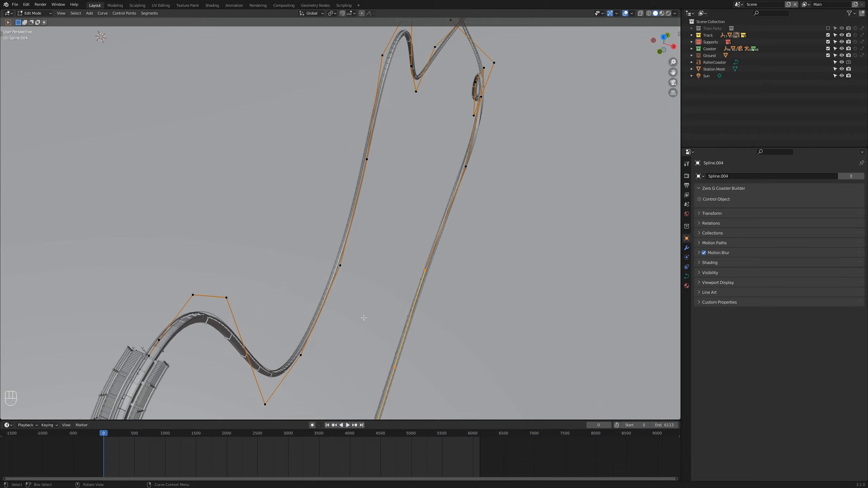
middle_drag(363, 318, 360, 269)
key(ctrl+t)
click(310, 136)
middle_drag(310, 143, 379, 226)
Leave curve editing, select the RollerCoaster control object and add a new track segment after Spline.004
key(Tab)
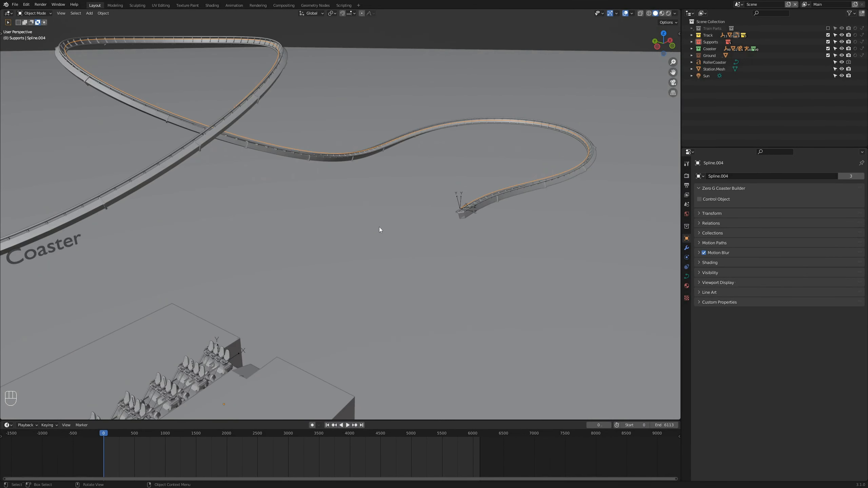
click(717, 63)
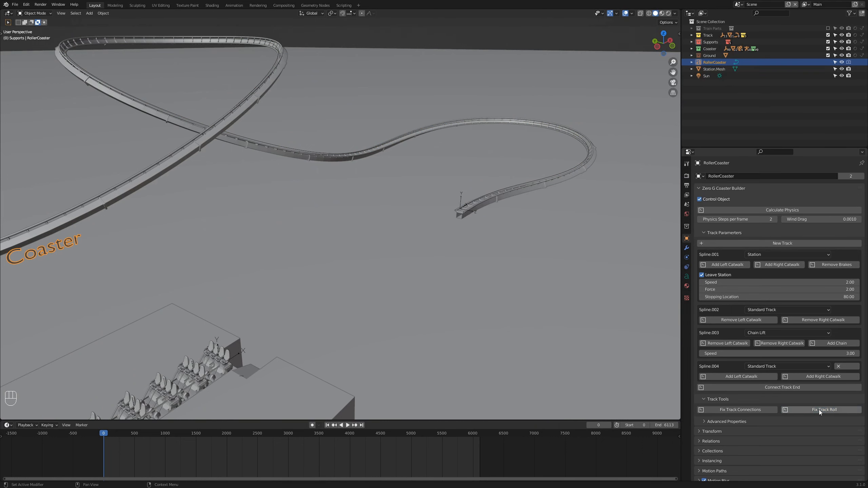
middle_drag(470, 280, 433, 300)
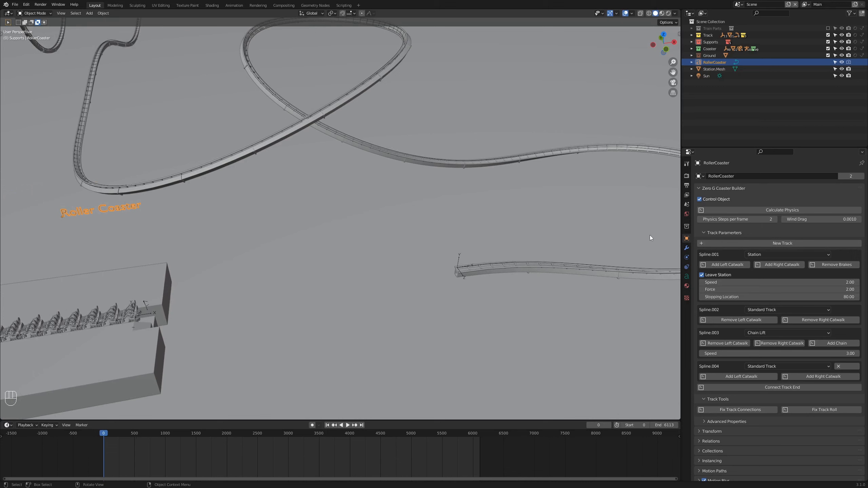
click(717, 245)
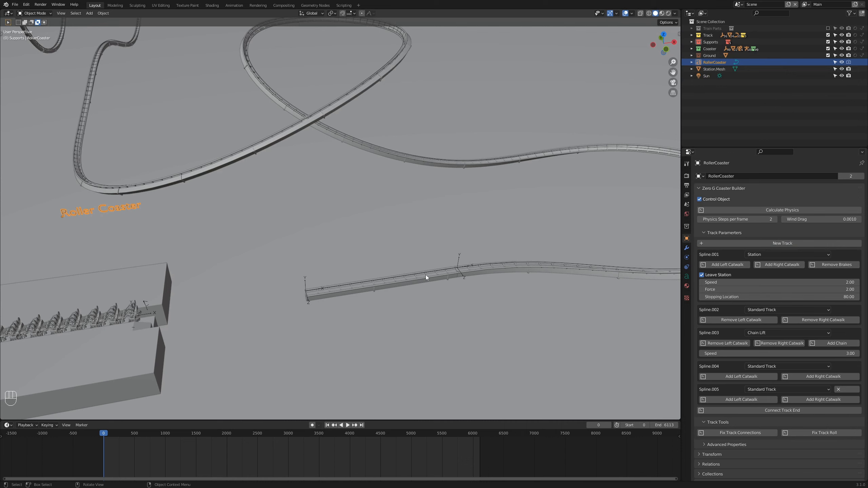
Change the Spline.005 segment's type to Brakes and add the brake fins to it
click(787, 390)
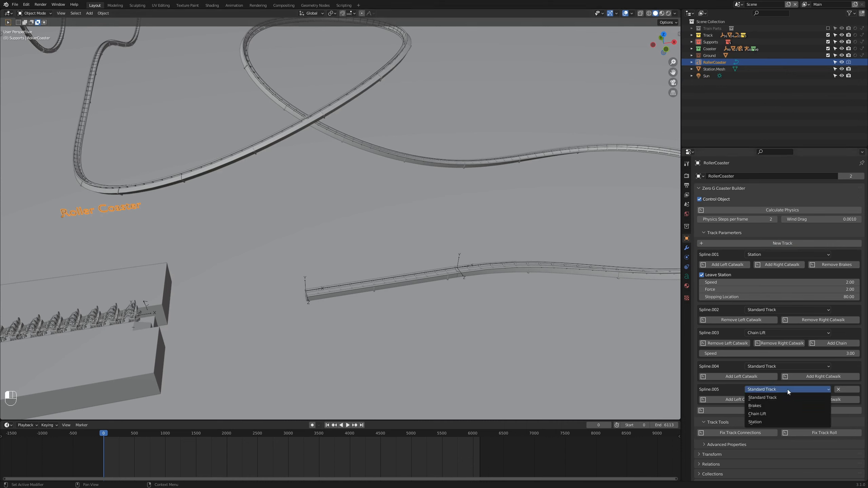
click(777, 406)
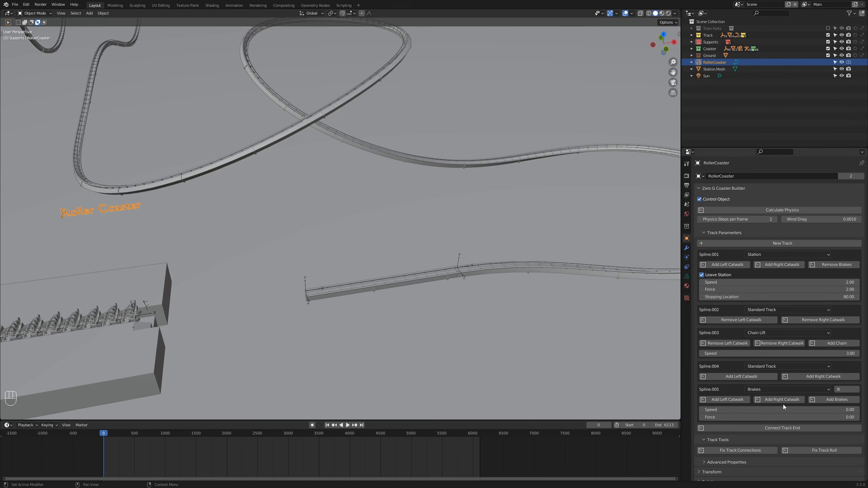
click(822, 398)
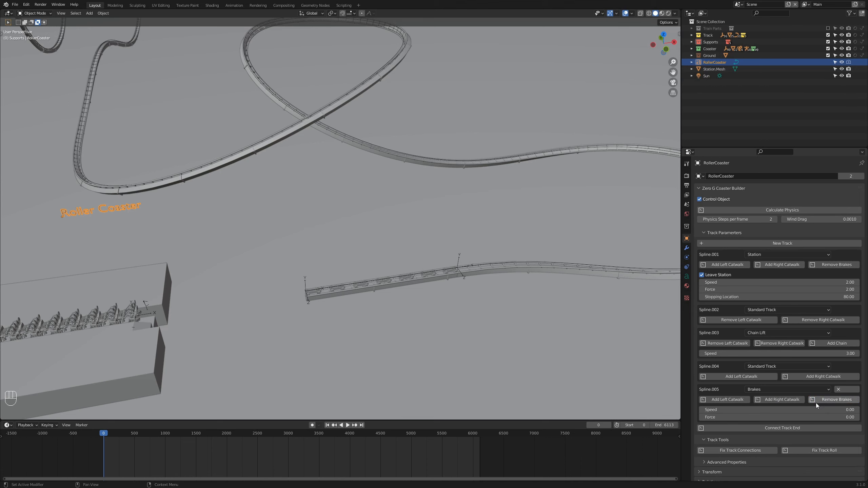
Set the Spline.005 brake segment's speed to 2 and its force to 7
click(804, 412)
text(2)
key(Return)
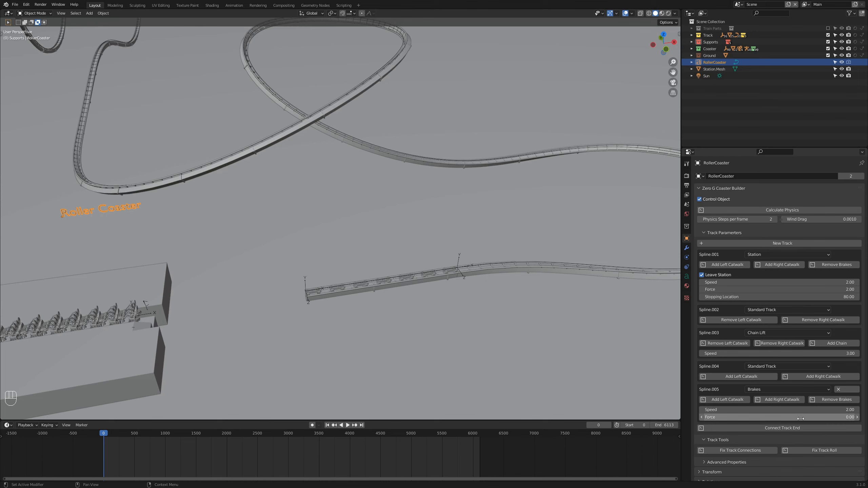
click(801, 417)
text(7)
key(Return)
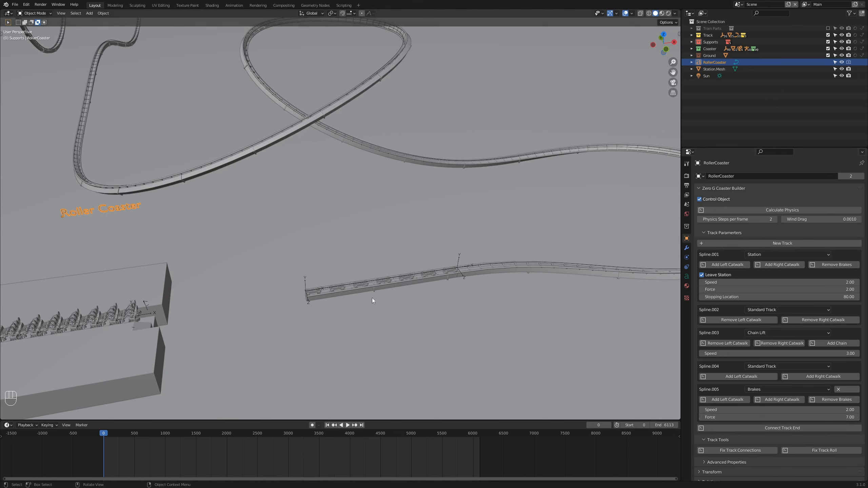
Extrude the free end point of the Spline.005 brake track along the X axis to just short of the station
click(351, 283)
key(Tab)
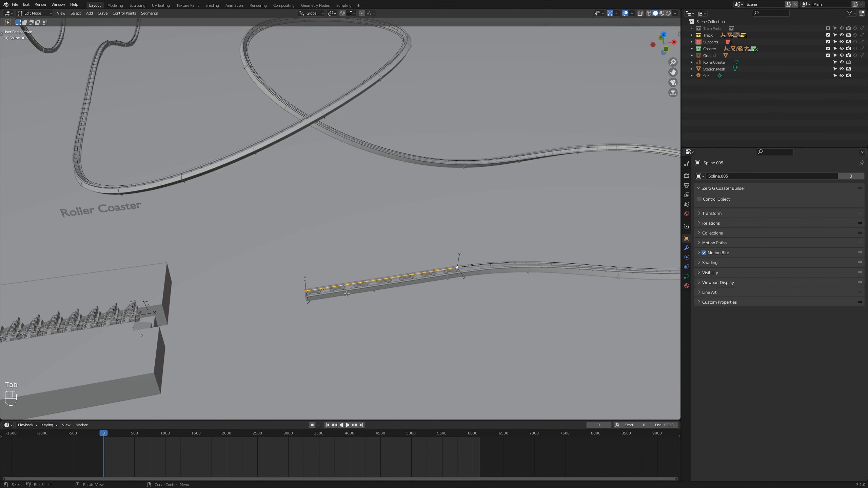
click(311, 290)
shift+middle_drag(325, 304, 384, 263)
scroll(385, 267, up, 1)
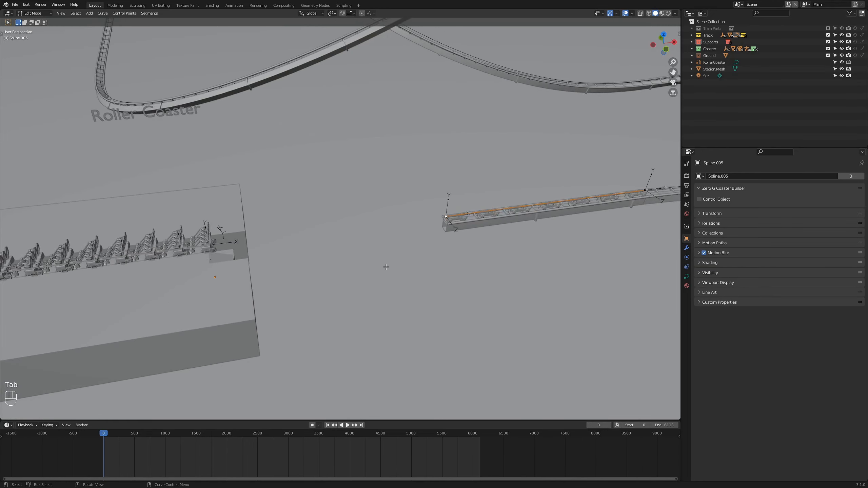
key(KP_7)
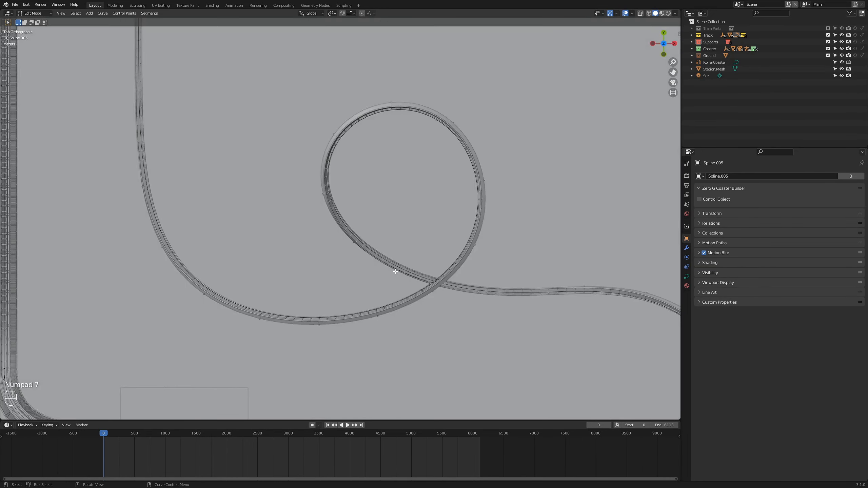
shift+middle_drag(427, 344, 455, 207)
scroll(455, 207, up, 2)
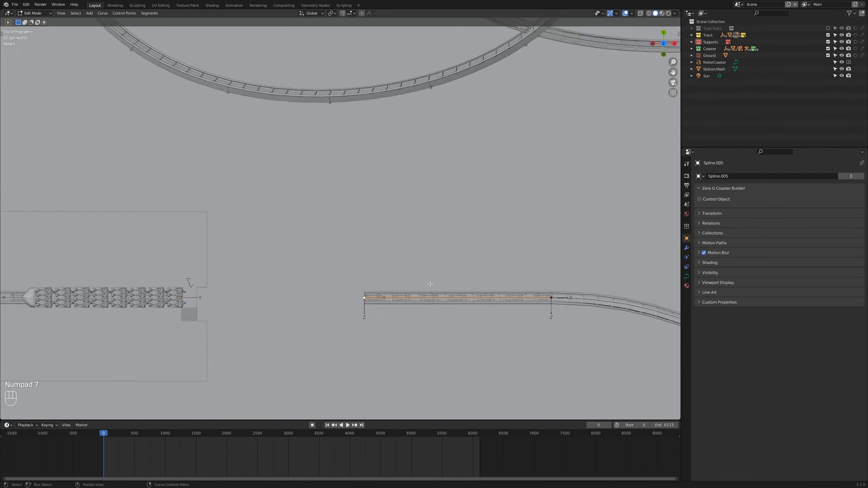
shift+middle_drag(431, 345, 432, 299)
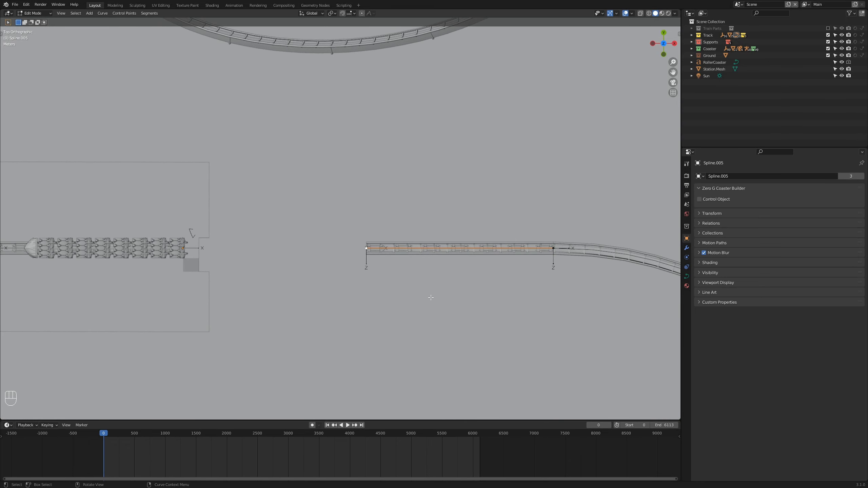
key(e)
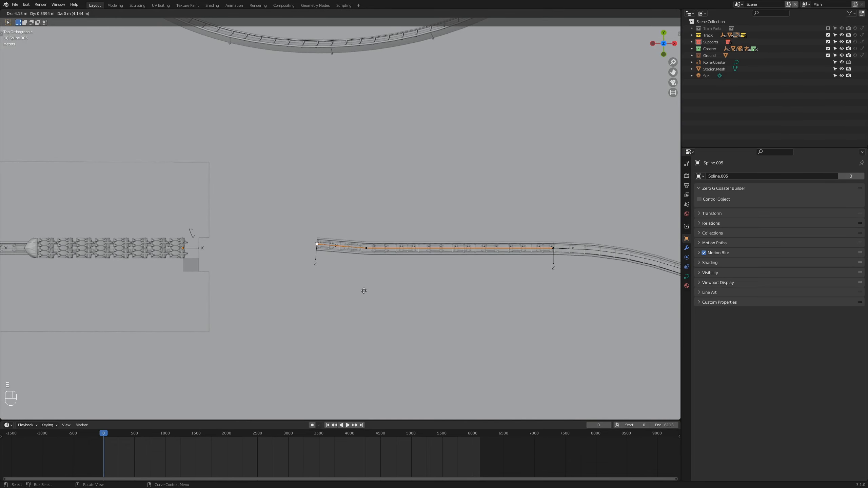
key(x)
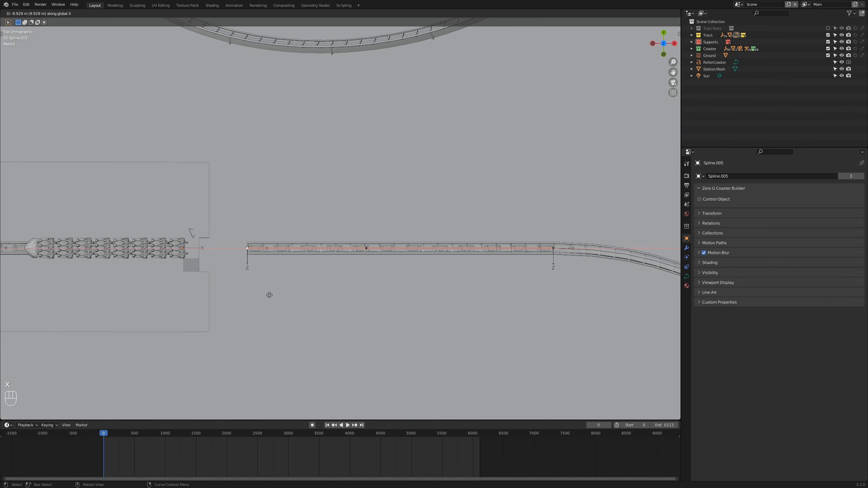
right_click(264, 293)
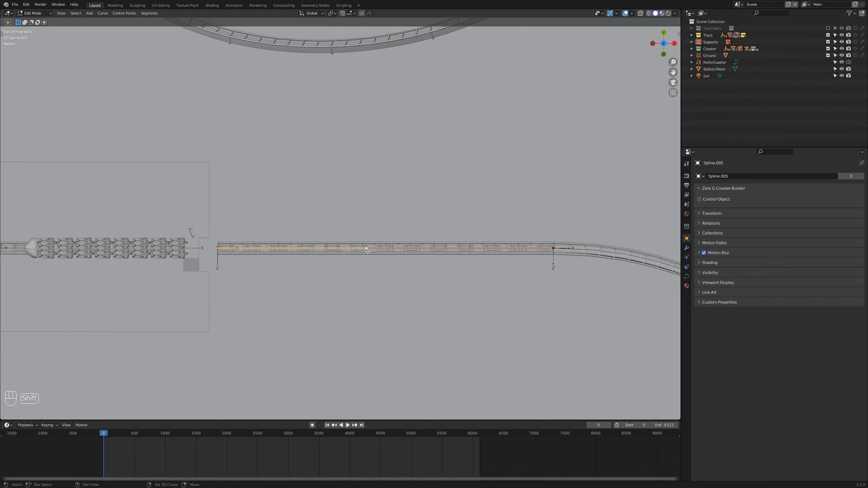
Subdivide the newly extruded stretch of Spline.005 and shift its original end point along X to even out the spacing, then leave curve editing
right_click(367, 254)
click(368, 252)
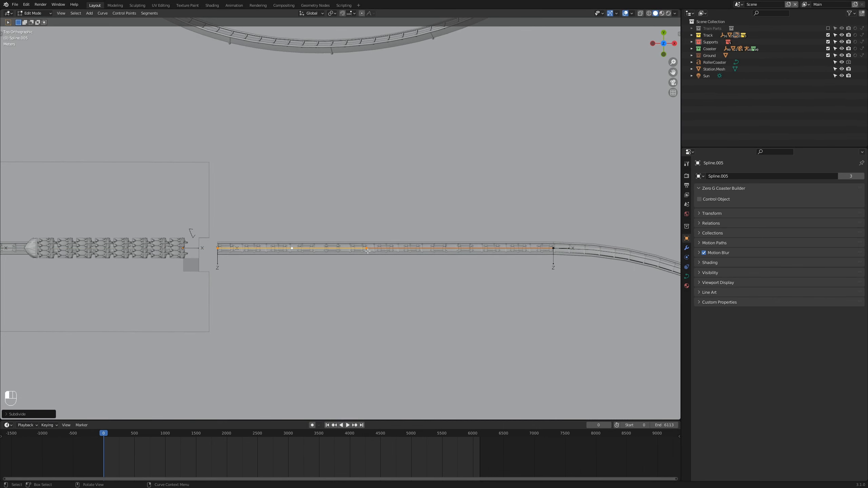
click(399, 270)
key(g)
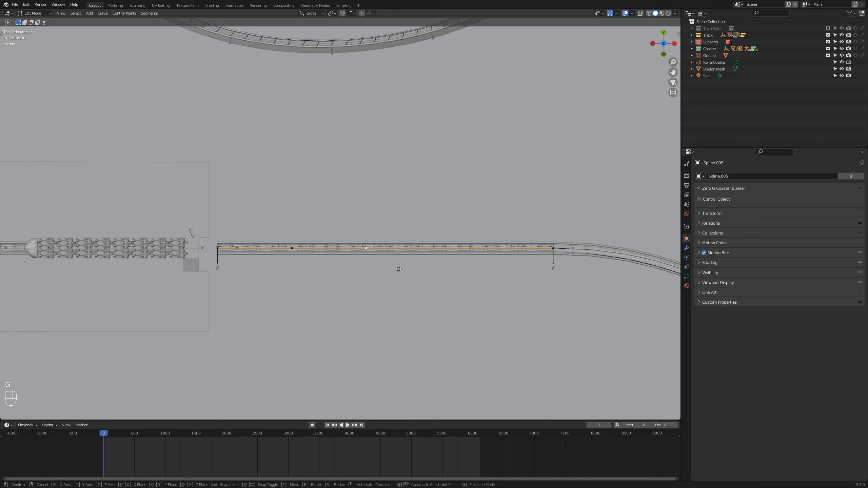
key(y)
key(x)
click(444, 272)
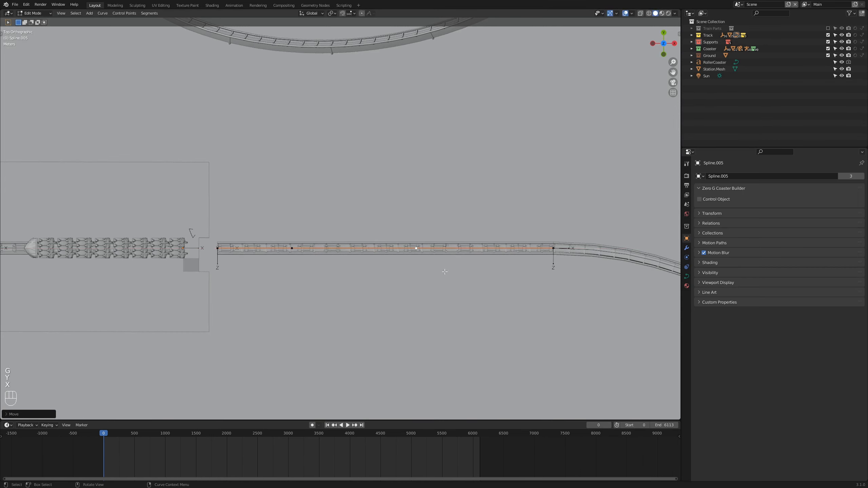
middle_drag(207, 257, 393, 275)
key(Tab)
Open the Spline.001 station track for curve editing and snap the 3D cursor to its control point facing the brake track
shift+middle_drag(326, 255, 307, 293)
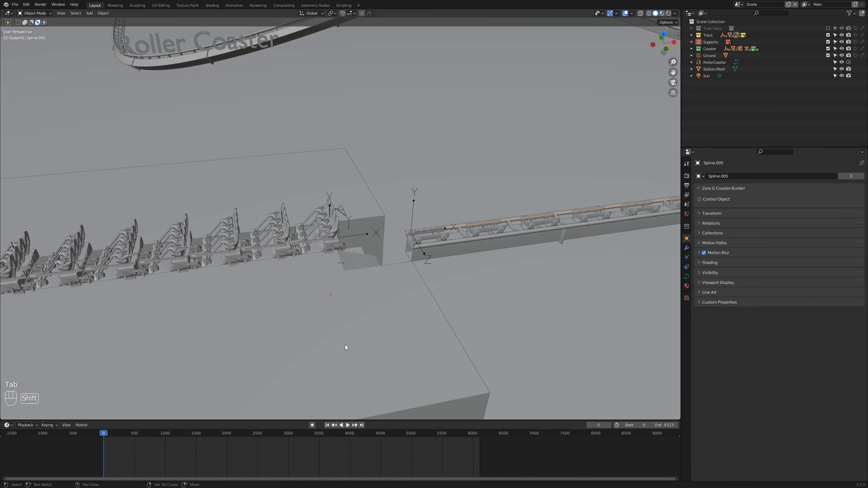
middle_drag(316, 259, 210, 293)
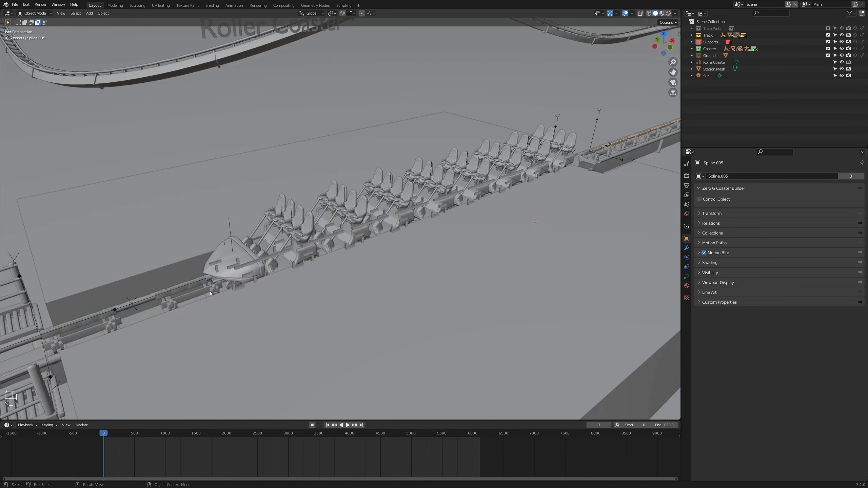
click(186, 286)
key(Tab)
middle_drag(587, 214, 560, 222)
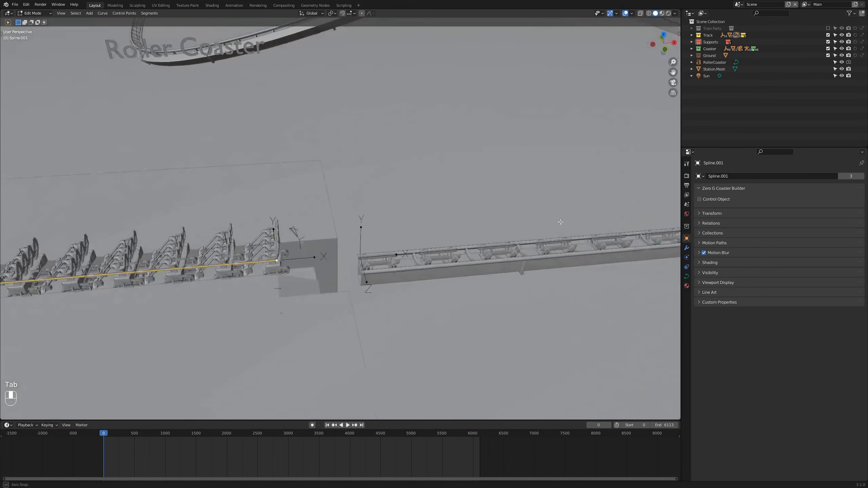
click(279, 260)
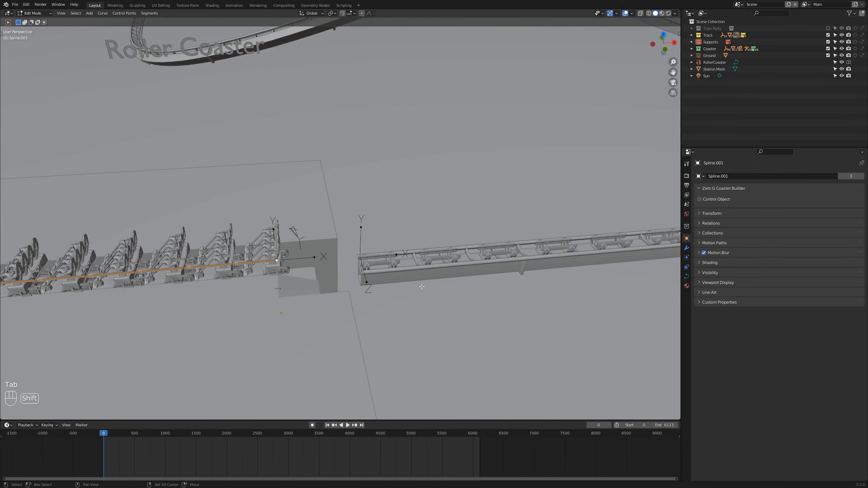
key(shift+s)
click(425, 312)
Snap the free end point of the Spline.005 brake track to the 3D cursor and leave curve editing
key(Tab)
click(413, 251)
key(Tab)
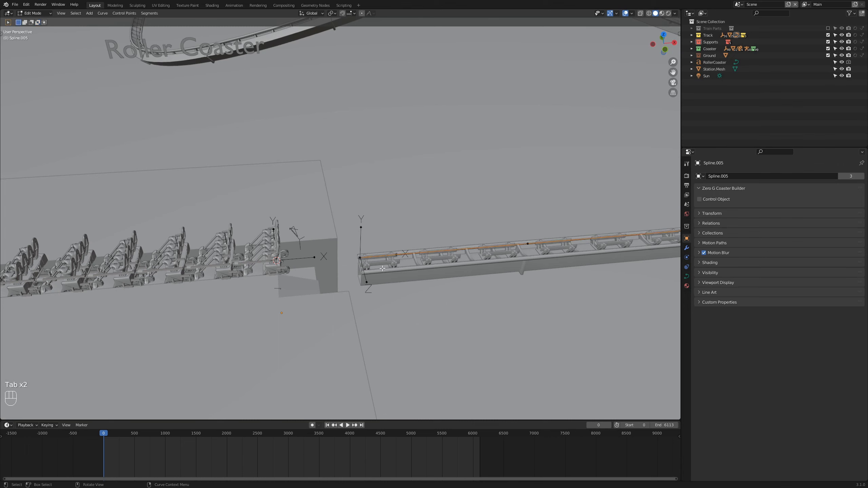
click(361, 260)
key(shift+s)
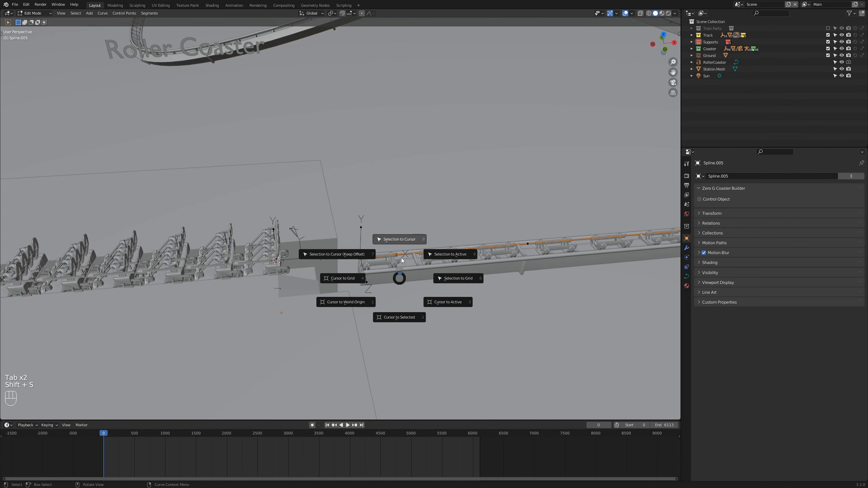
click(403, 257)
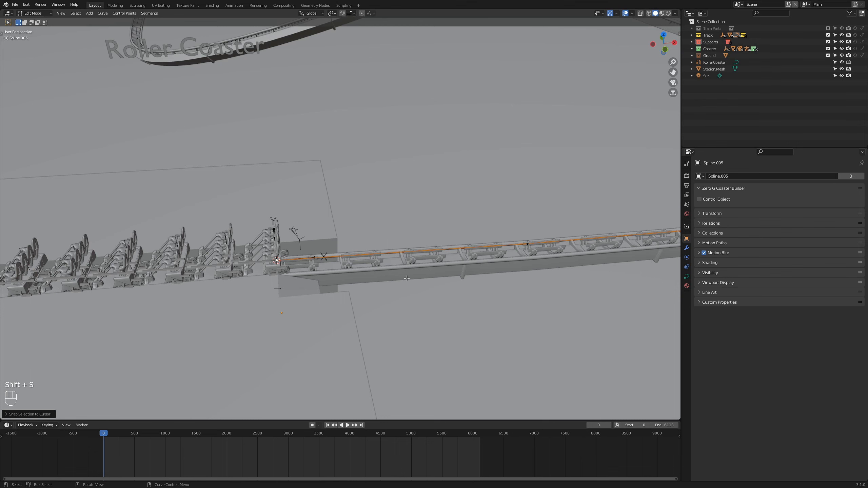
key(Tab)
Select the RollerCoaster control object, connect the track end to the station and add a left catwalk to Spline.005
shift+middle_drag(444, 291, 495, 278)
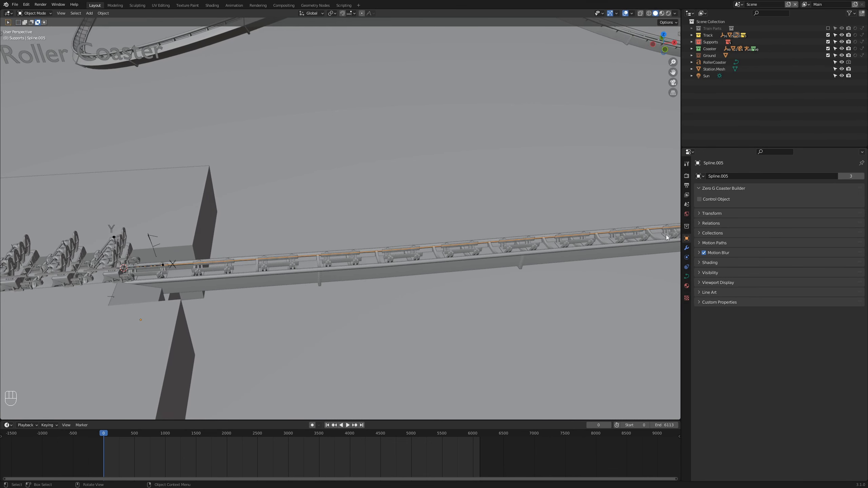
click(721, 63)
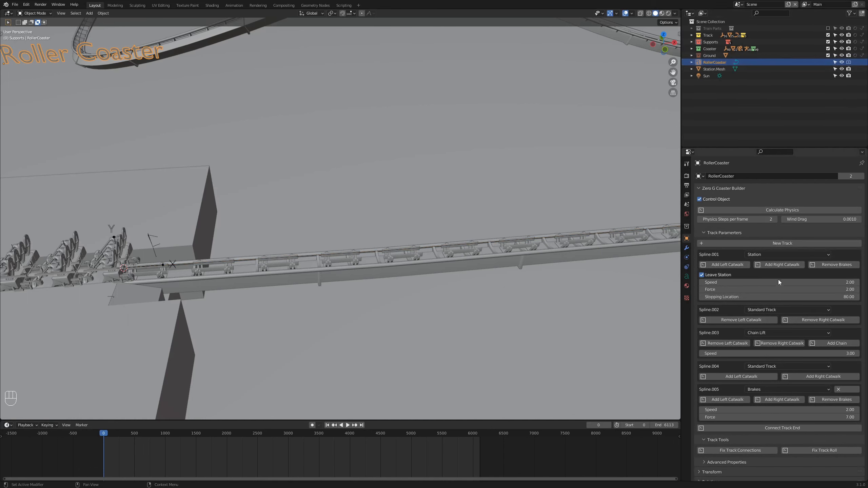
click(785, 429)
middle_drag(472, 280, 522, 291)
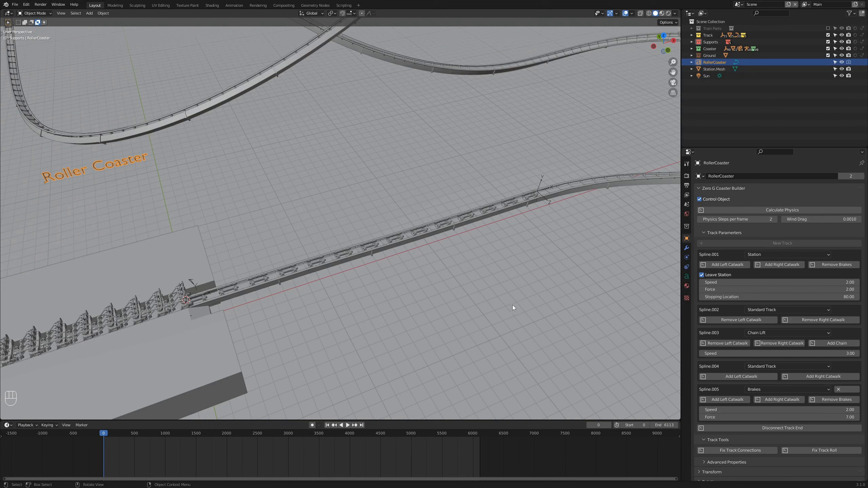
click(733, 399)
Open Spline.004 for curve editing and tilt the two neighbouring control points in the bend just before the brake segment
middle_drag(505, 339, 409, 285)
click(404, 270)
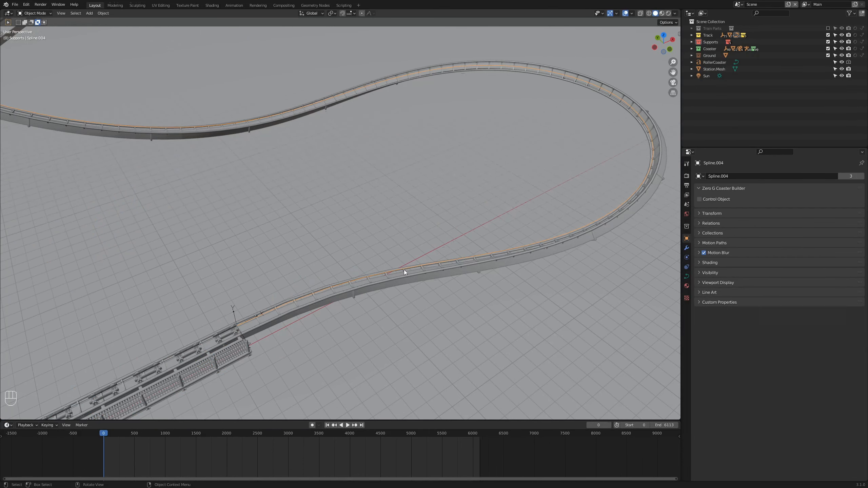
key(Tab)
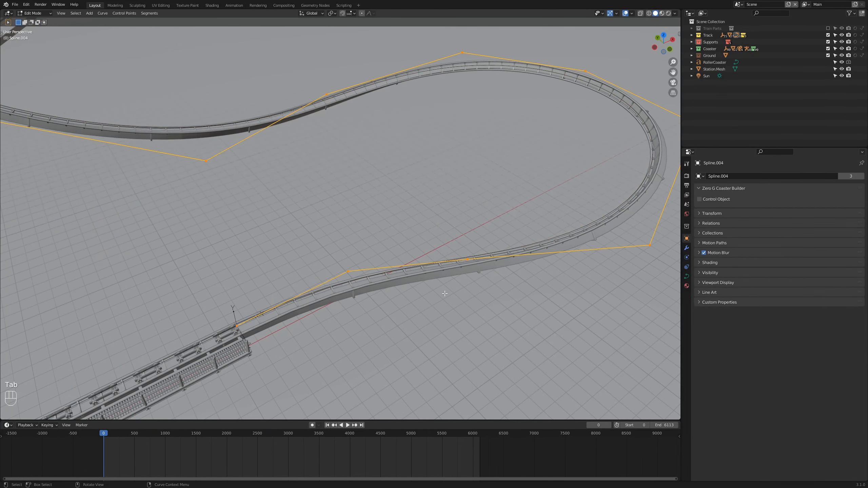
click(348, 272)
middle_drag(434, 310, 441, 198)
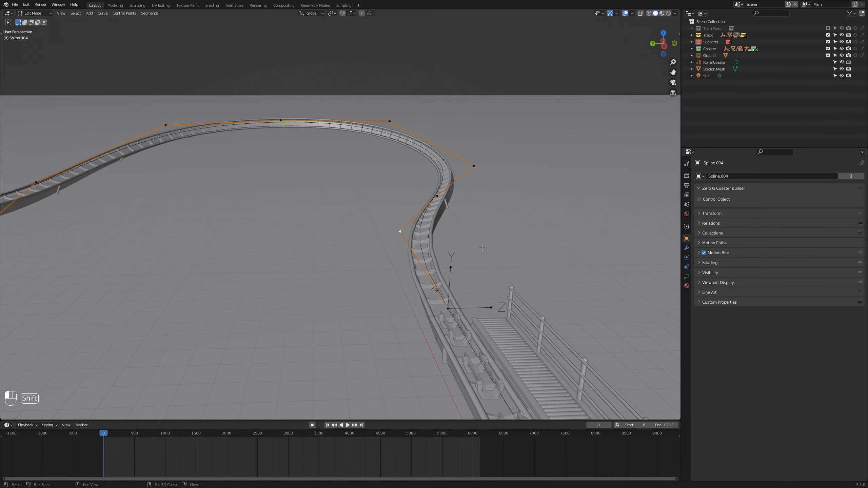
shift+click(482, 248)
key(ctrl+t)
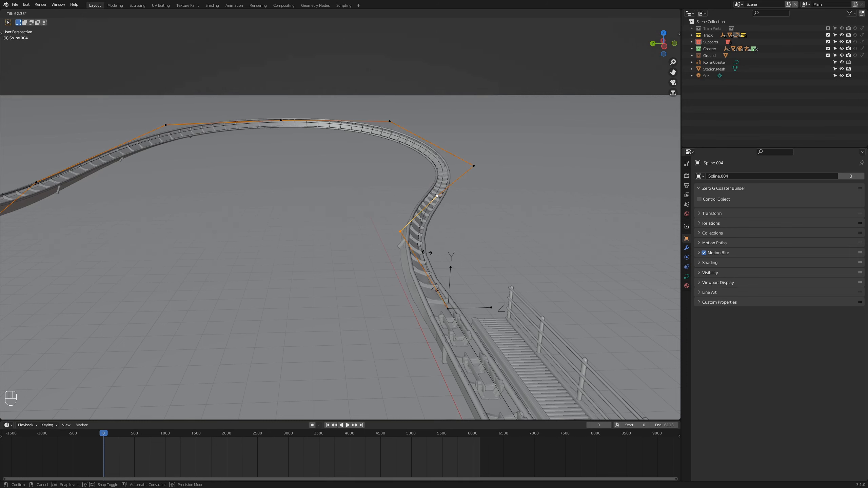
click(444, 247)
Tilt the Spline.004 control point between the large banked curve and the final turn, then leave curve editing
middle_drag(444, 248, 429, 281)
scroll(392, 266, down, 3)
shift+middle_drag(334, 245, 346, 318)
scroll(321, 282, up, 2)
click(321, 283)
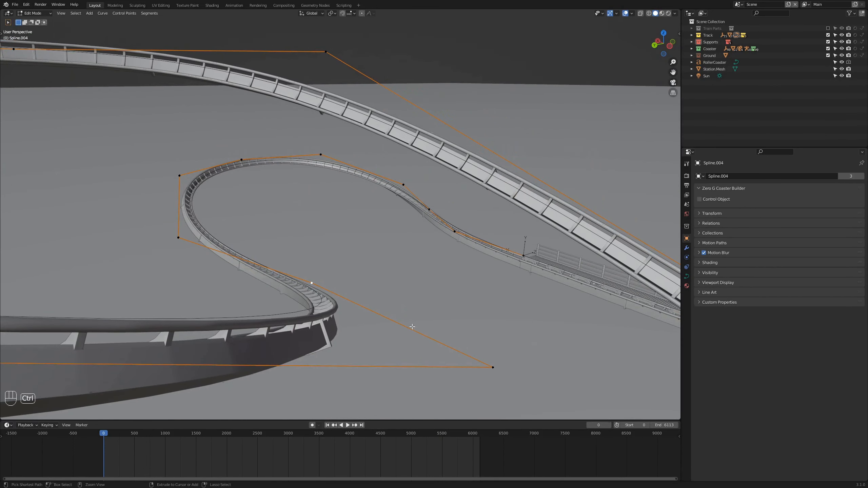
key(ctrl+t)
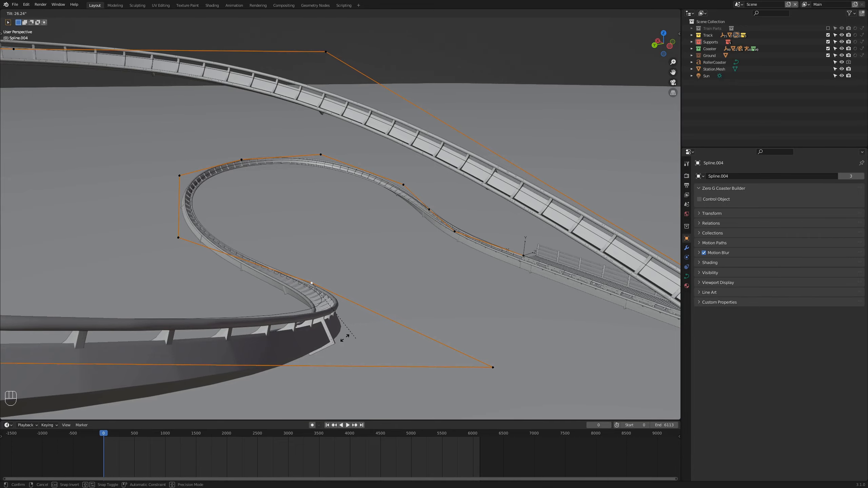
click(323, 341)
middle_drag(384, 336, 525, 207)
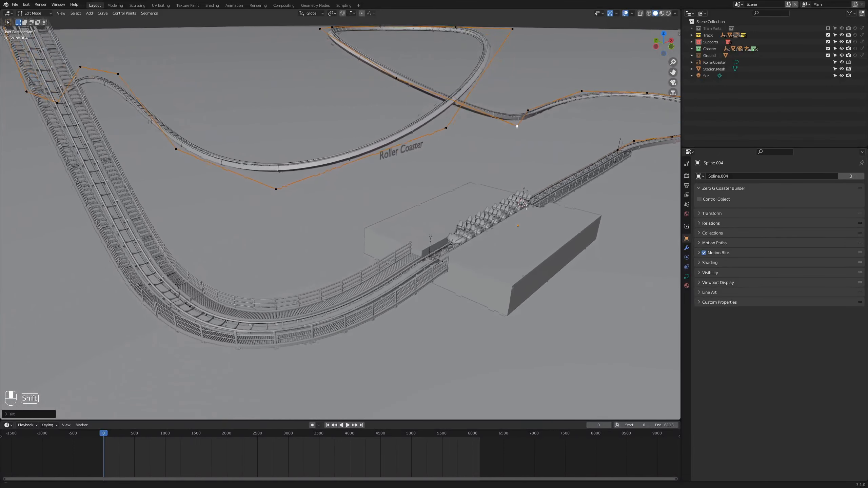
key(Tab)
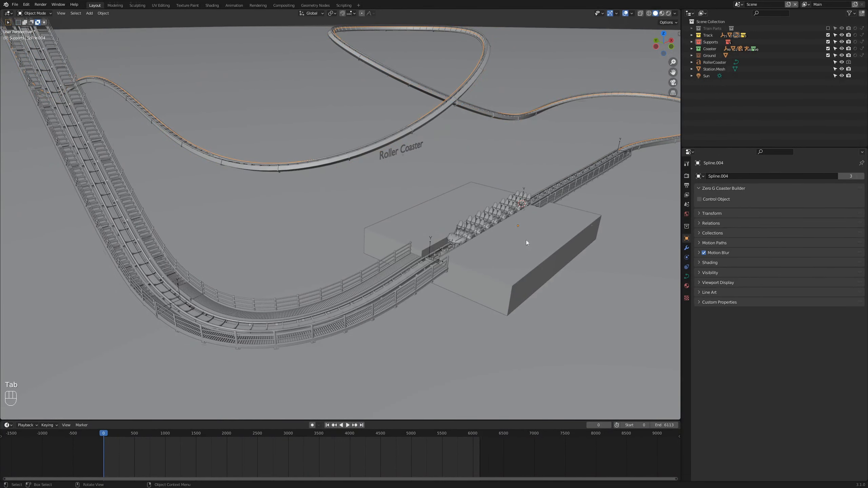
Set the preview resolution U of the Spline.004 curve to 200
click(687, 276)
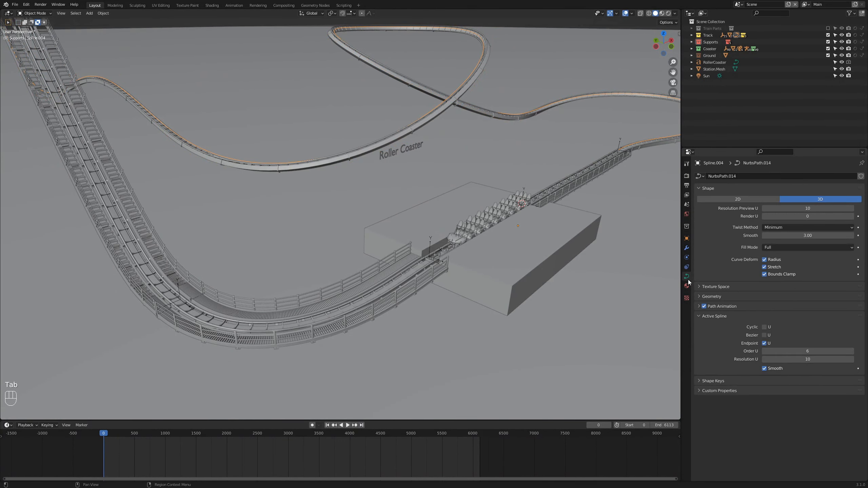
click(810, 209)
text(200)
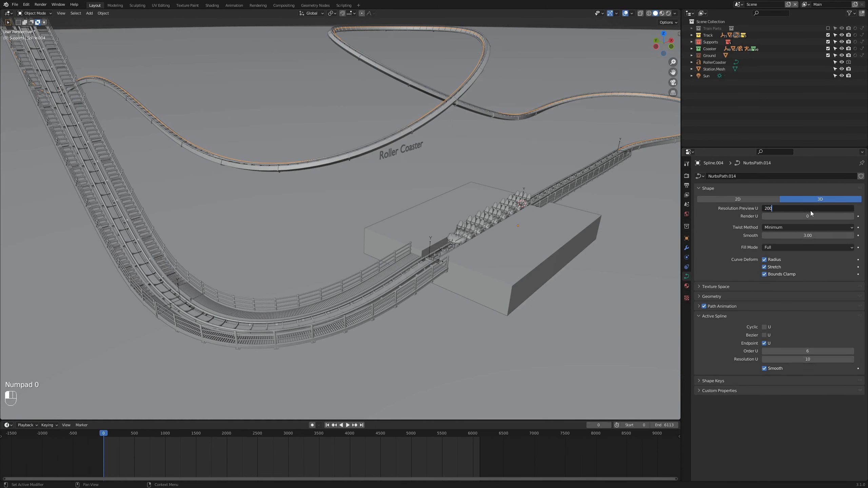
key(Return)
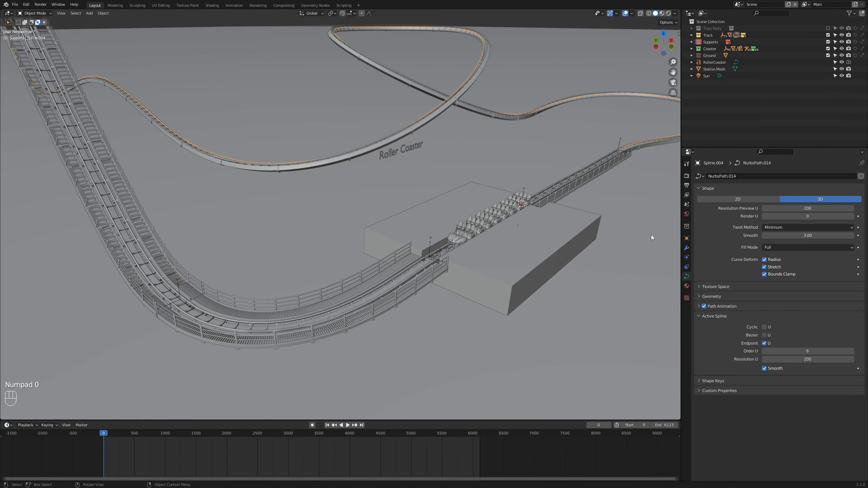
Select the RollerCoaster control object and add a lift chain to the Spline.003 Chain Lift segment
click(717, 64)
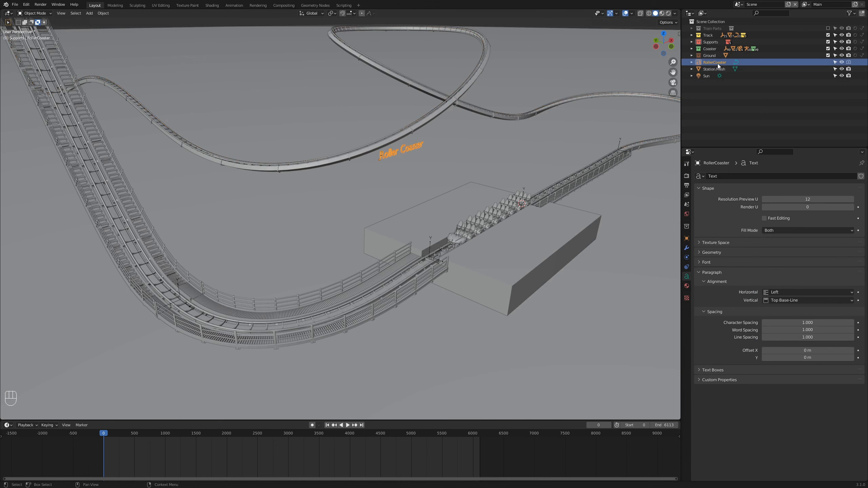
click(687, 238)
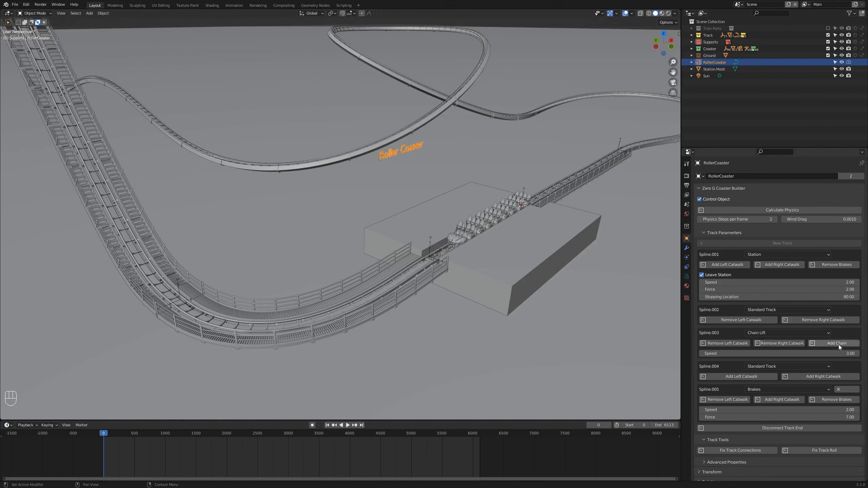
middle_drag(287, 325, 384, 313)
scroll(399, 329, up, 2)
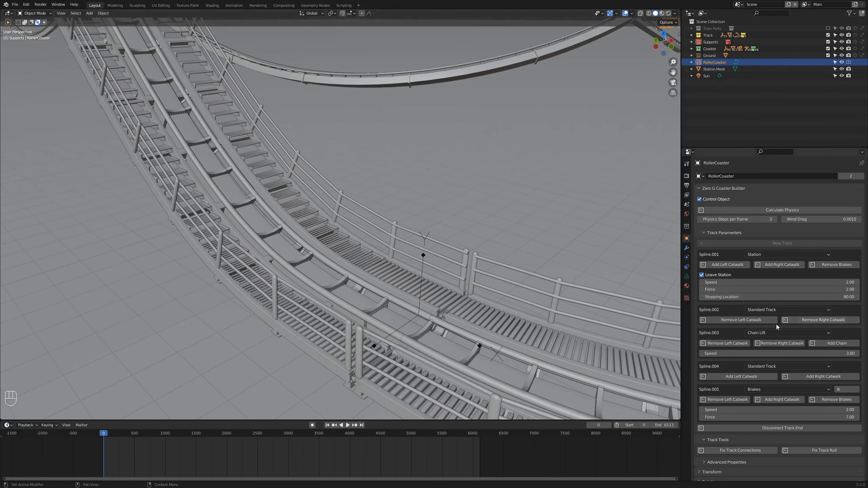
click(823, 343)
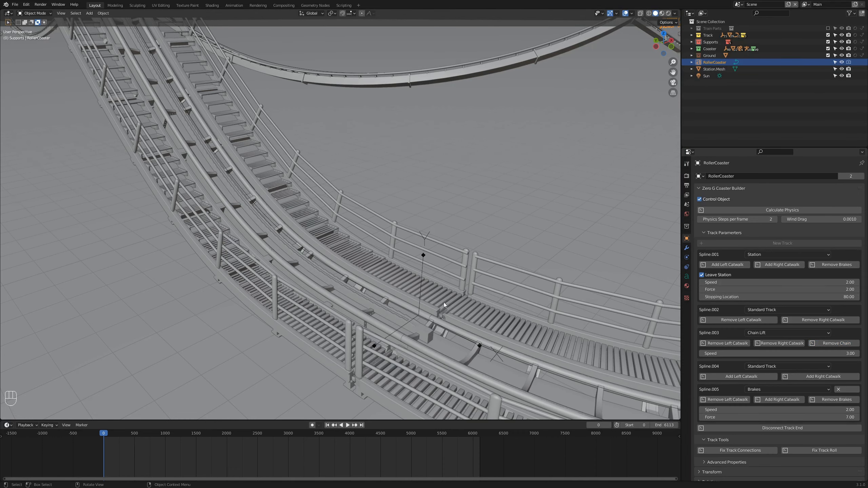
Calculate the coaster's physics and scrub through the animation to review the train's ride
scroll(443, 303, down, 10)
middle_drag(319, 252, 364, 312)
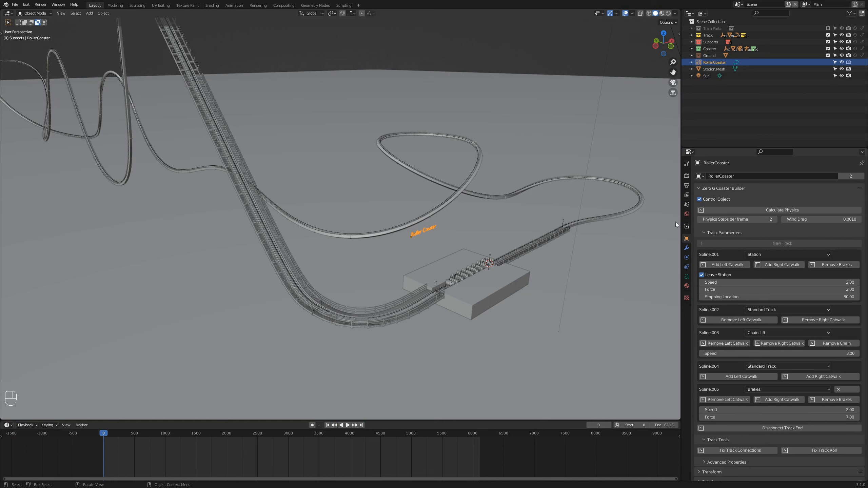
click(745, 213)
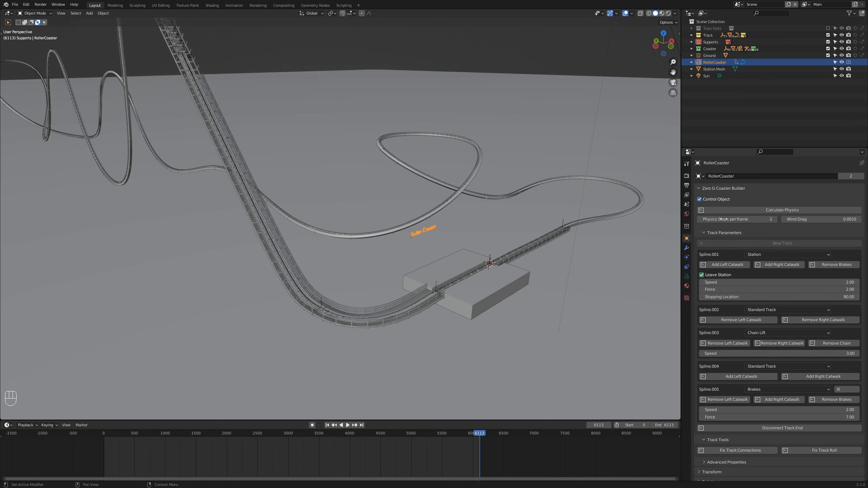
scroll(314, 231, down, 2)
scroll(319, 234, up, 2)
drag(106, 433, 370, 425)
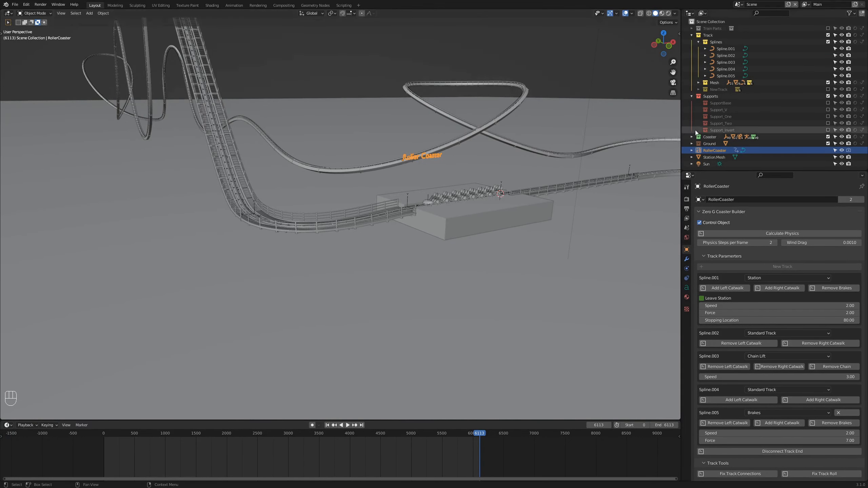
Enable the Support_One collection, duplicate it, and exclude the original collection from the scene again
click(721, 116)
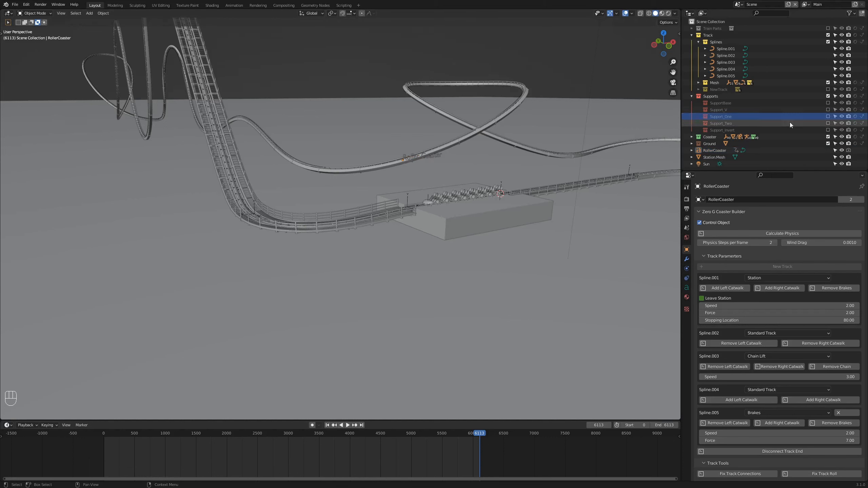
click(828, 117)
right_click(729, 117)
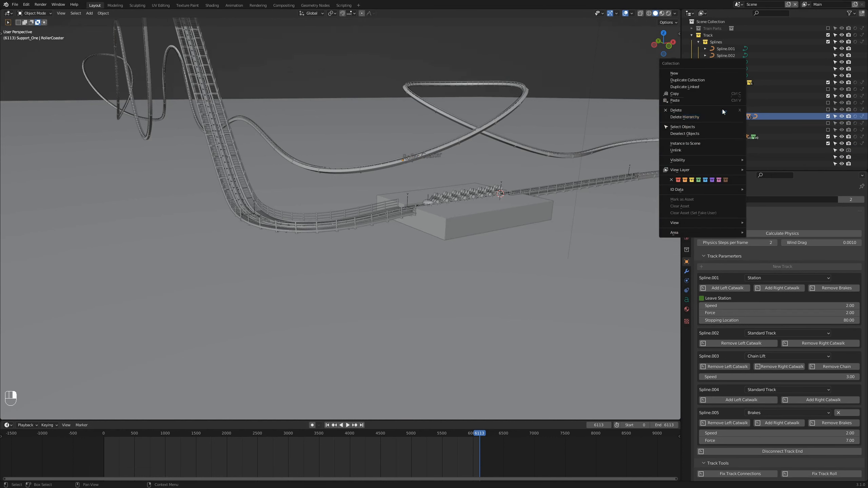
click(710, 81)
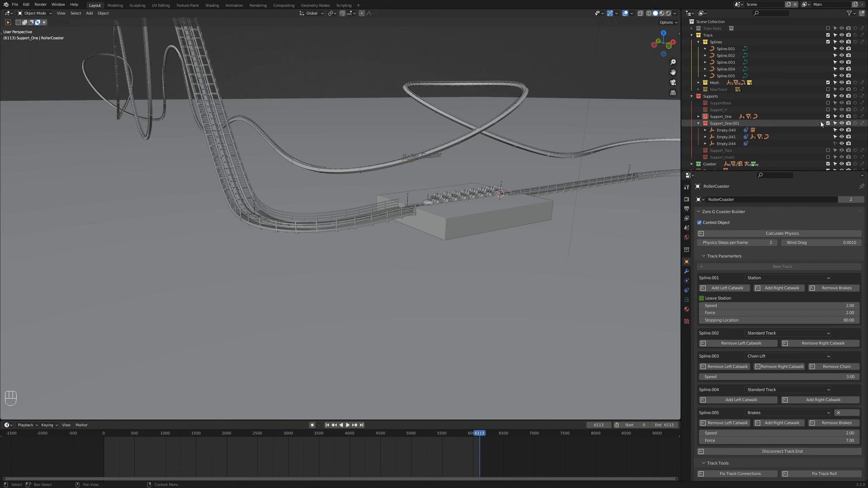
click(828, 116)
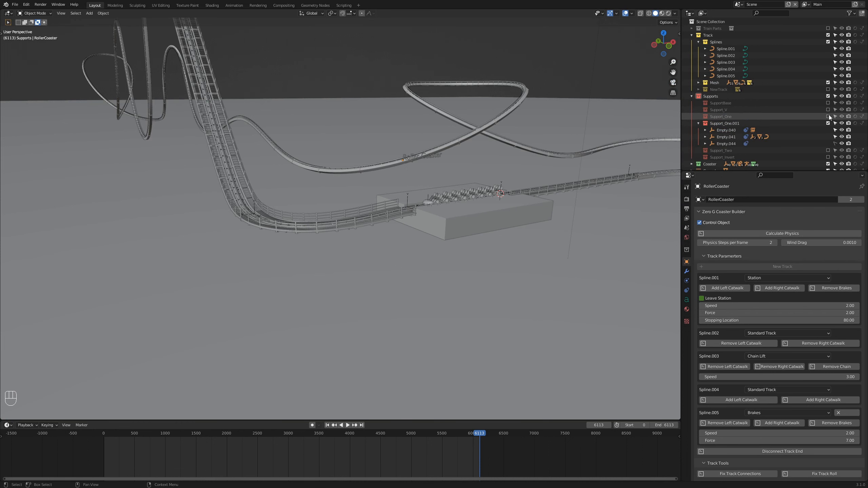
Set Spline.002 as the Follow Path target of Empty.041 in Support_One.001
click(726, 137)
click(687, 281)
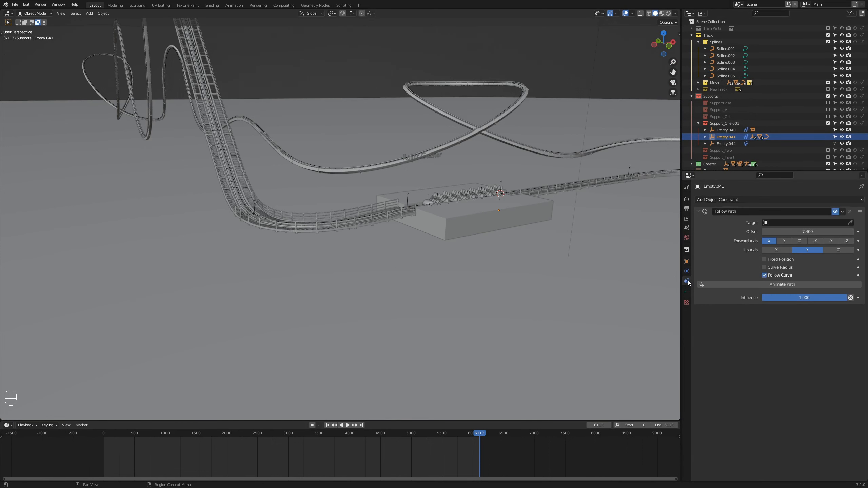
click(843, 223)
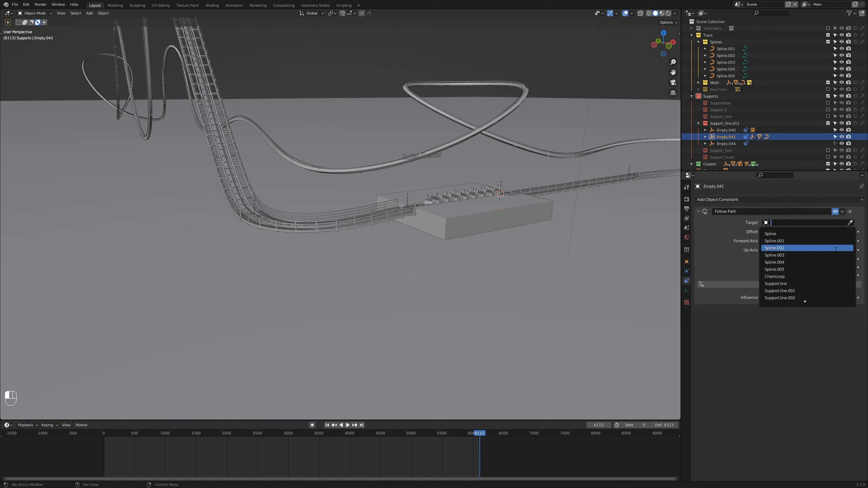
click(836, 250)
scroll(417, 216, up, 3)
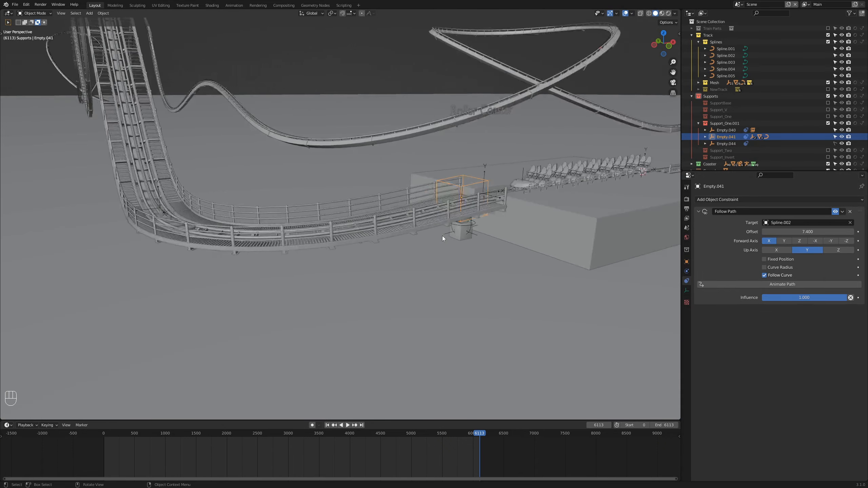
middle_drag(442, 236, 461, 243)
middle_drag(474, 252, 462, 247)
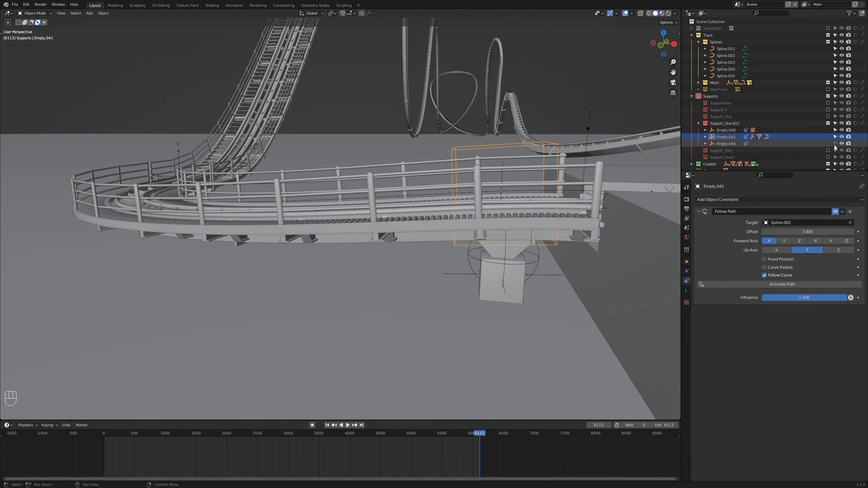
Raise Empty.044 straight up along Z to above the catwalk railing to adjust the top of the support
click(792, 145)
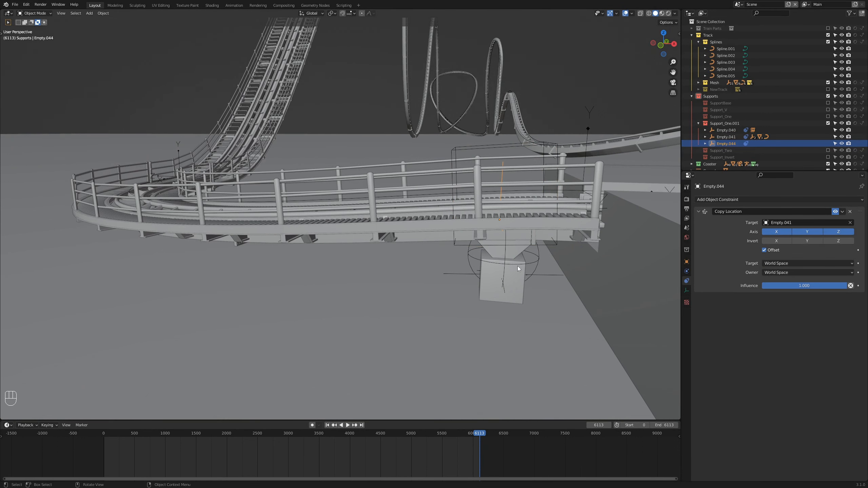
key(g)
key(z)
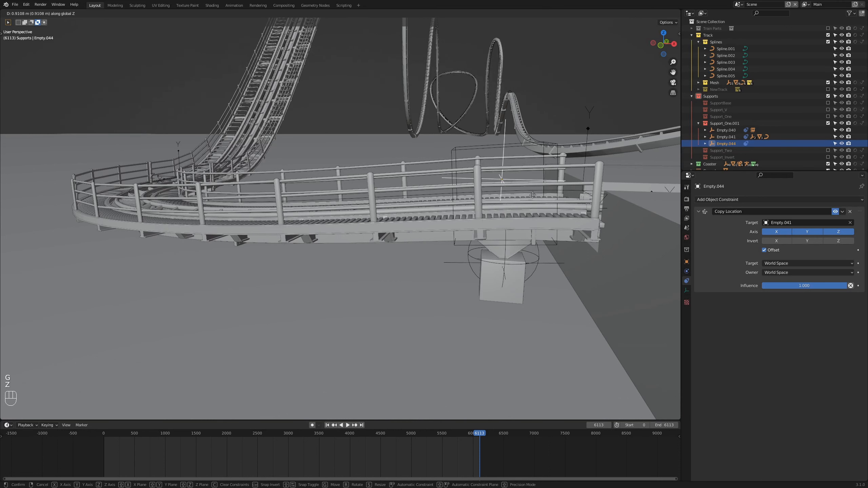
click(525, 107)
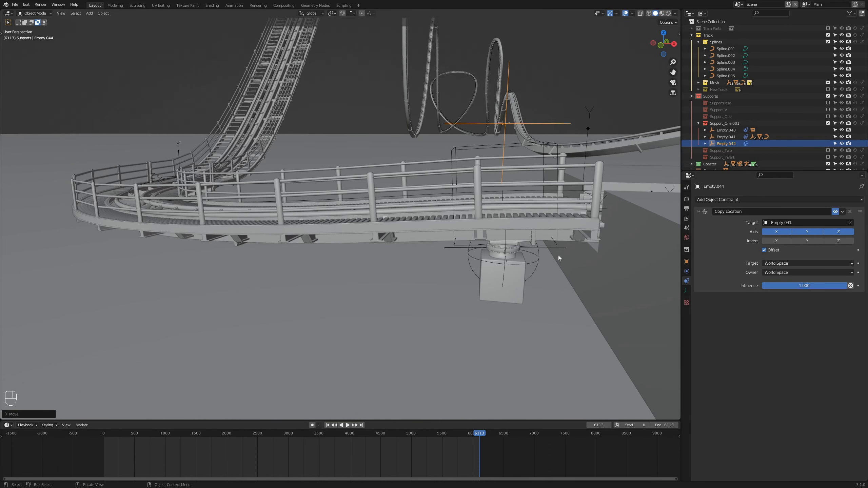
Lower the support's footing, Empty.040, along Z by about 0.7 m to the ground
click(532, 261)
key(g)
key(z)
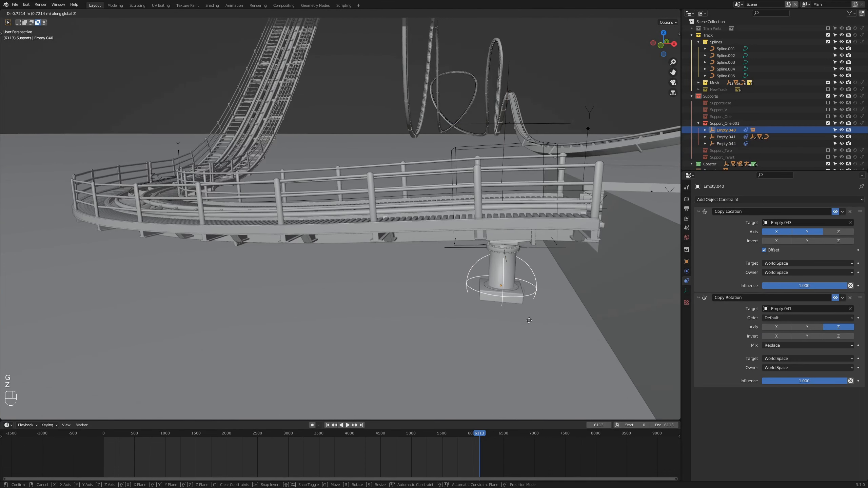
click(567, 336)
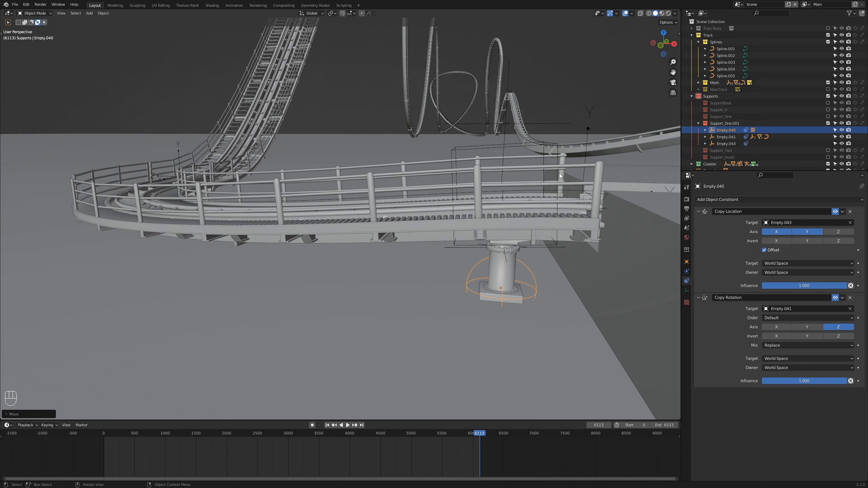
Set the Follow Path offset of Empty.041 to 9.9 to shift the first support along the track
click(556, 147)
click(519, 148)
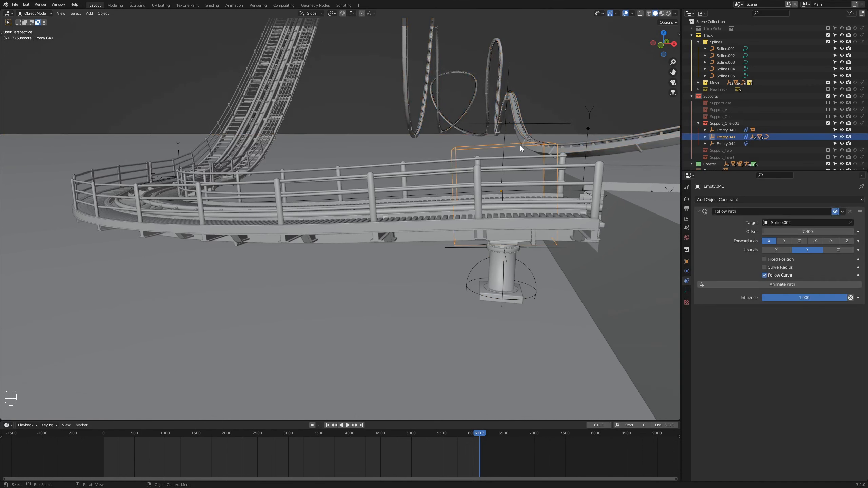
drag(799, 232, 834, 232)
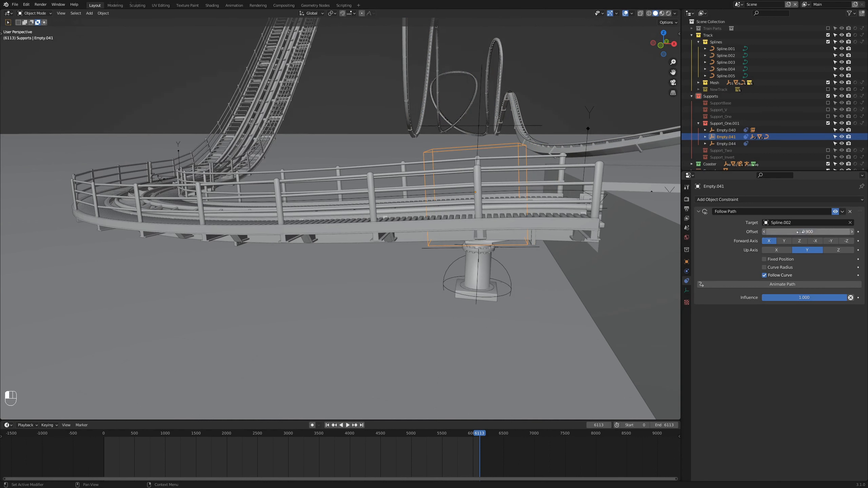
Duplicate the Support_One.001 collection and increase the copy's Follow Path offset to place it farther along Spline.002
right_click(724, 124)
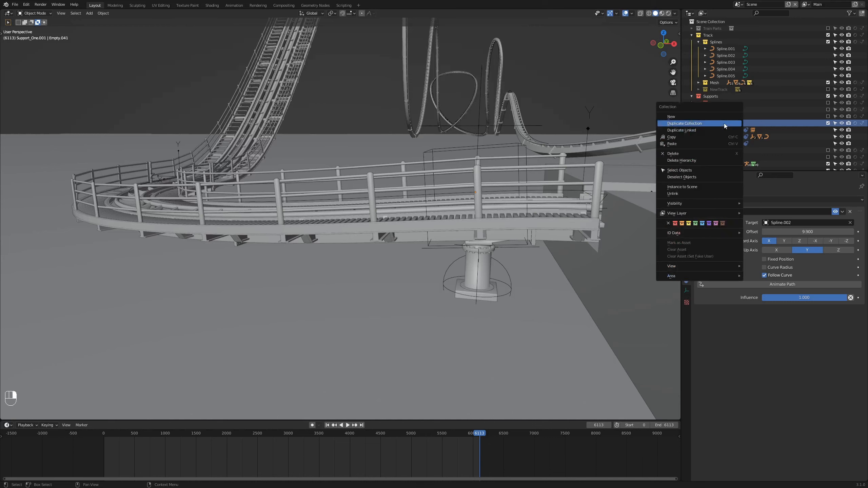
click(724, 124)
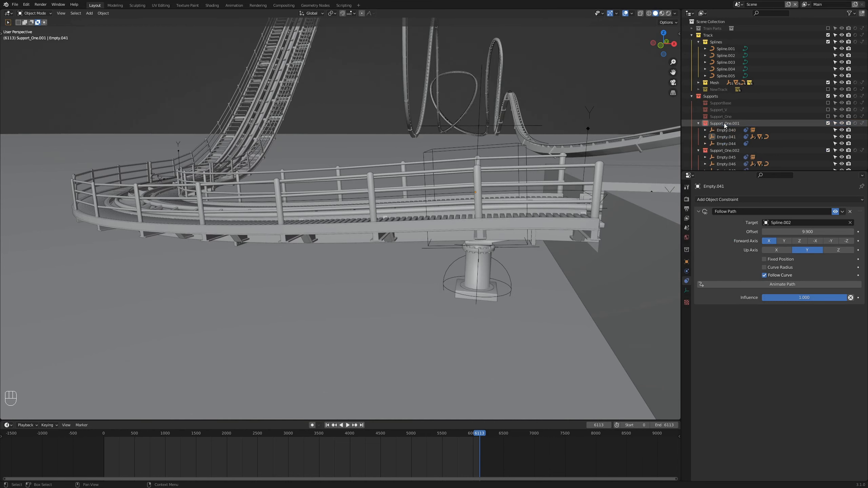
click(698, 123)
click(726, 143)
drag(807, 231, 862, 232)
Raise the footing of the second support, Empty.045, along Z by about 0.26 m
click(240, 258)
click(242, 262)
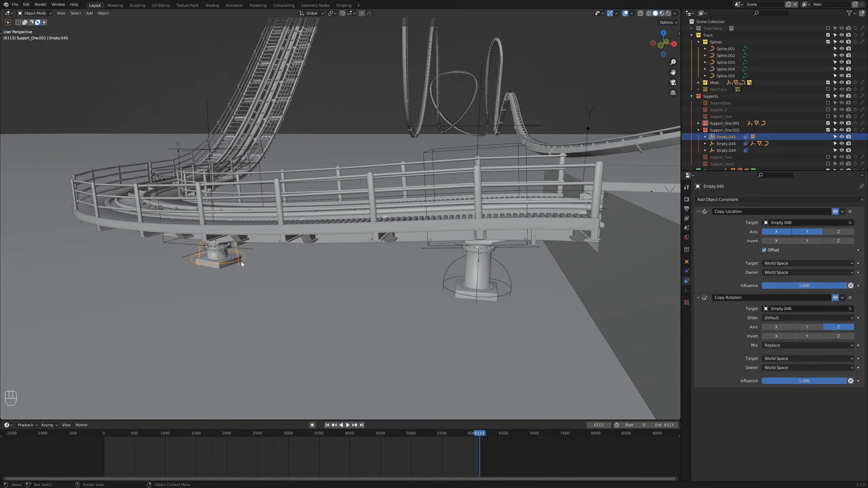
key(g)
key(z)
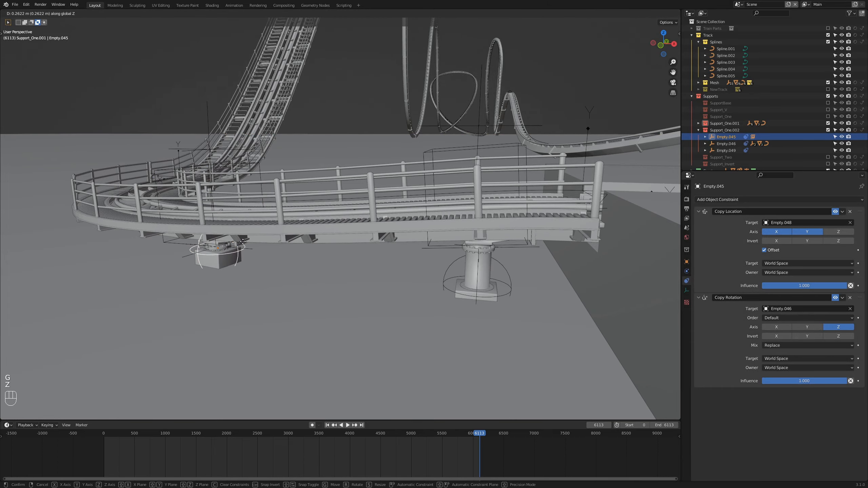
click(243, 241)
Duplicate the Support_One.002 collection and set the Follow Path offset of the copy's Empty.051 to 76.8
middle_drag(243, 242, 342, 276)
click(726, 130)
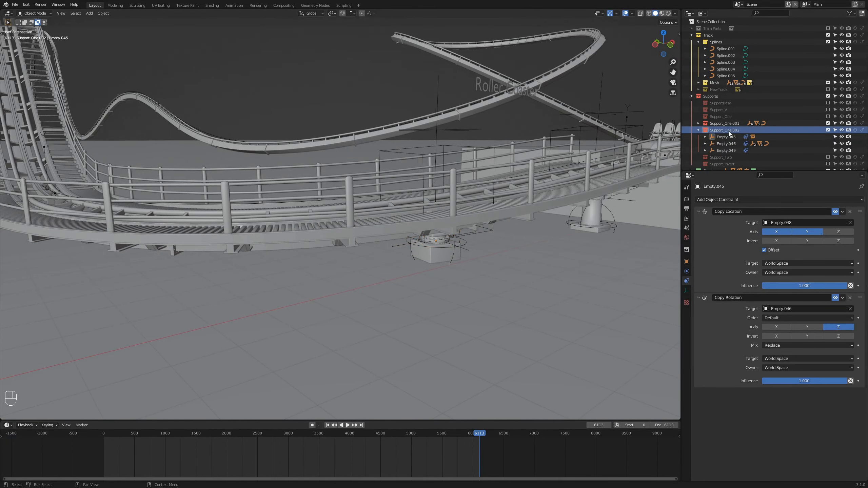
right_click(728, 131)
click(728, 130)
click(698, 130)
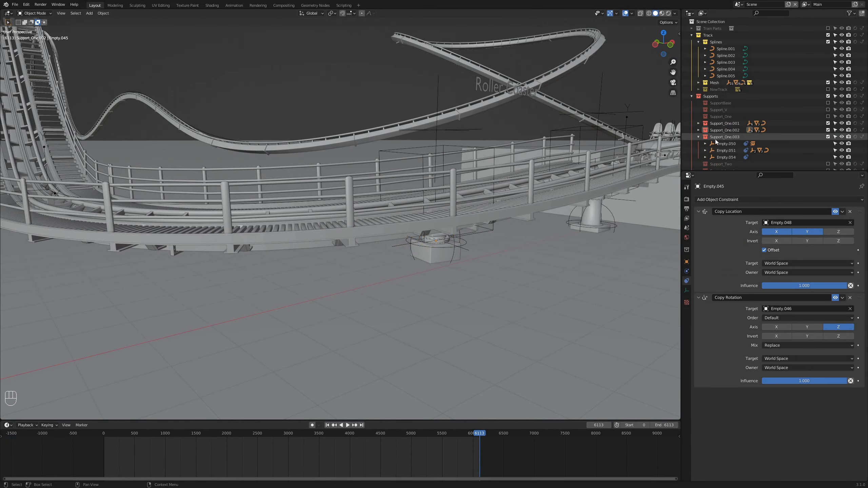
click(724, 149)
mouse_move(808, 232)
mouse_down()
mouse_move(789, 231)
mouse_move(813, 232)
mouse_up()
Lower the footing of the third support, Empty.050, along Z to ground level
middle_drag(249, 318, 330, 271)
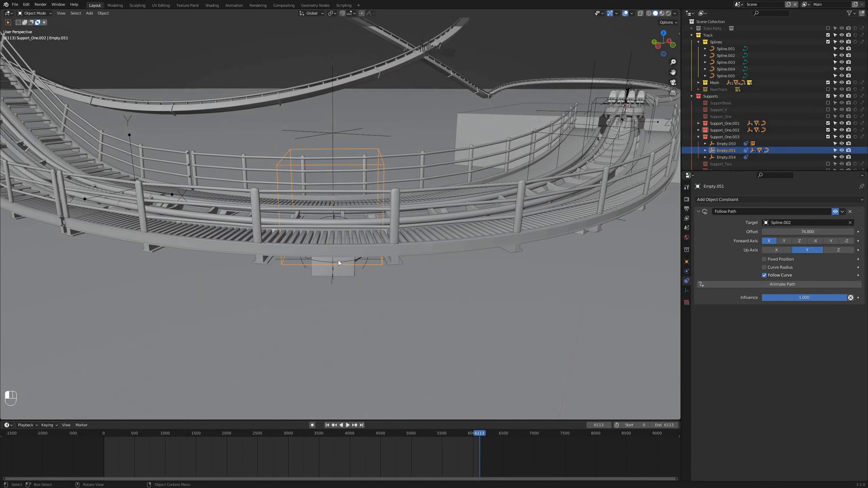
click(338, 260)
key(g)
key(z)
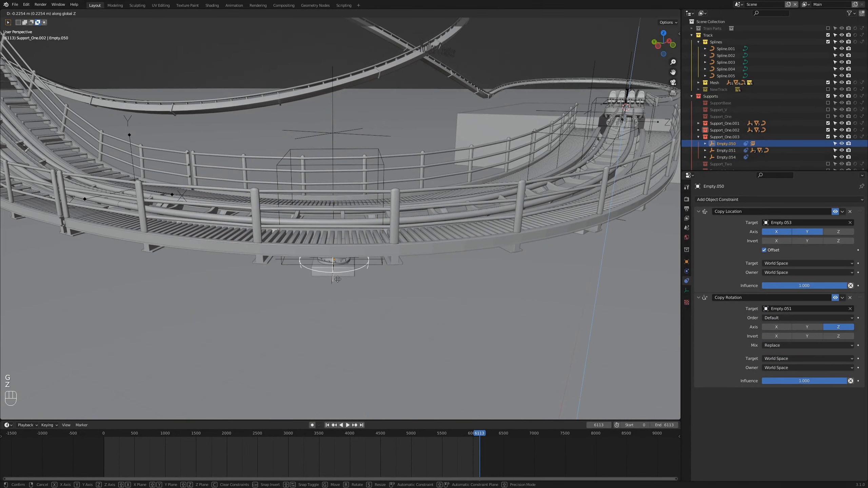
click(339, 293)
Duplicate the Support_One.003 collection and set the Follow Path offset of the copy's Empty.056 to 98.7
middle_drag(340, 297, 344, 263)
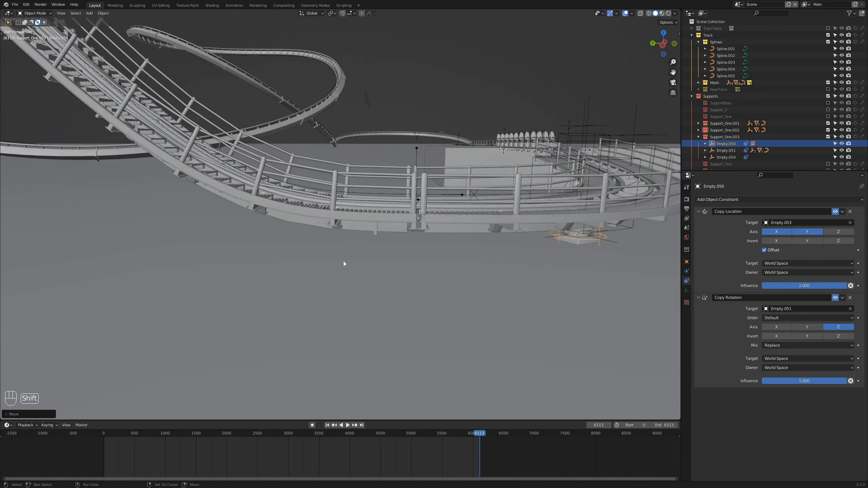
right_click(720, 136)
click(720, 136)
click(698, 137)
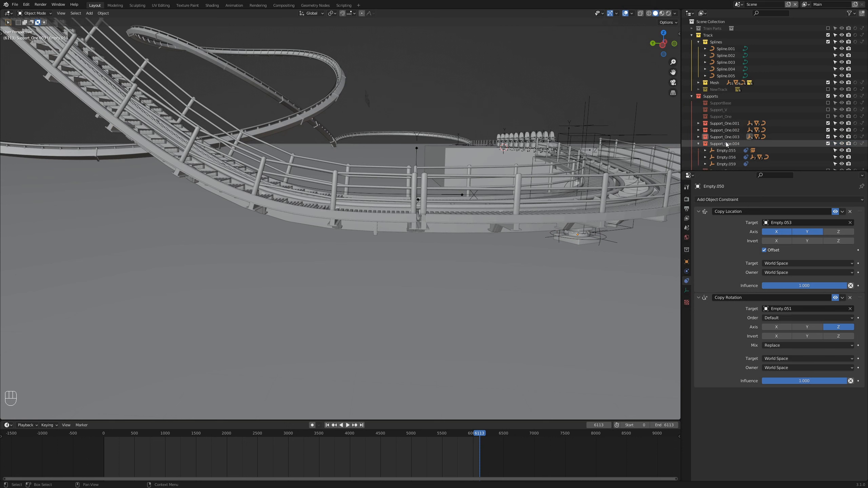
click(731, 154)
drag(807, 232, 836, 232)
middle_drag(418, 237, 475, 282)
scroll(448, 241, up, 3)
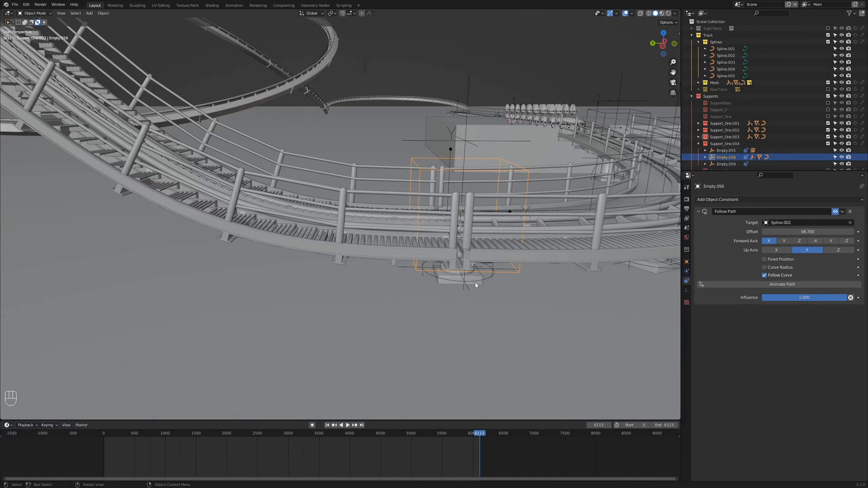
scroll(473, 284, down, 3)
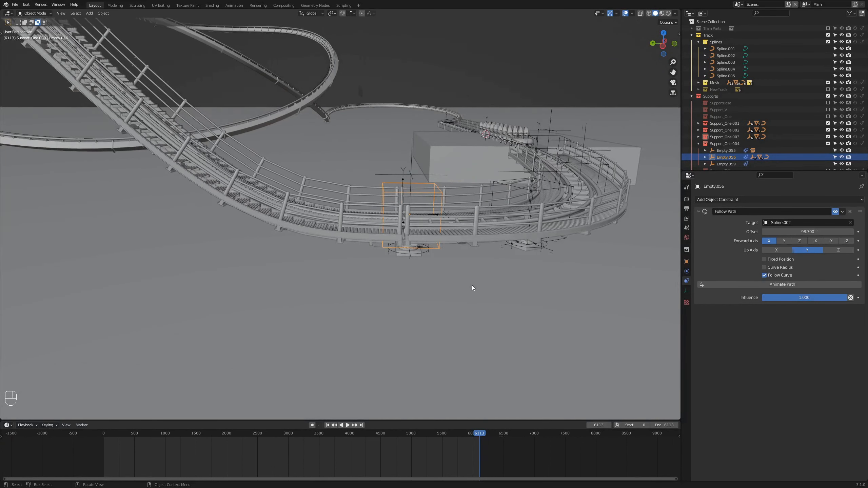
Duplicate the Support_One.004 collection and set the Follow Path target of the copy's Empty.061 to Spline.003
click(698, 145)
right_click(712, 143)
click(724, 153)
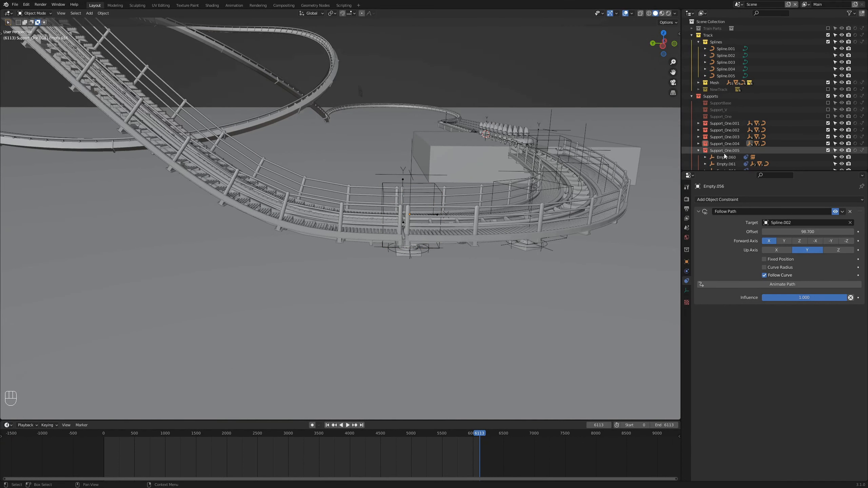
scroll(724, 153, down, 2)
click(727, 152)
click(819, 222)
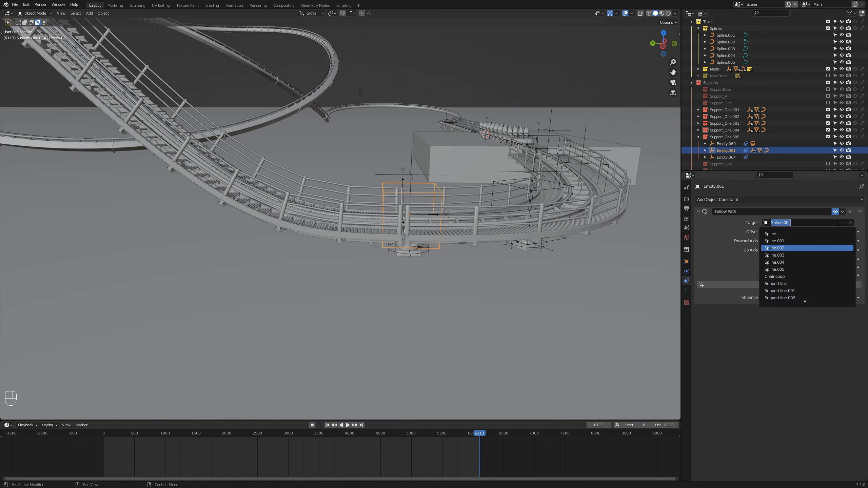
click(820, 254)
Adjust the Follow Path offset of Empty.061 so the new column stands under the foot of the lift hill
click(802, 233)
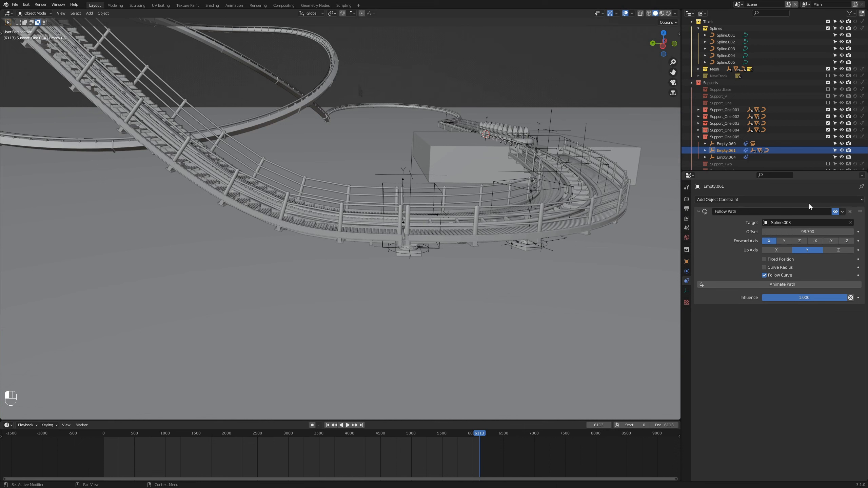
click(804, 228)
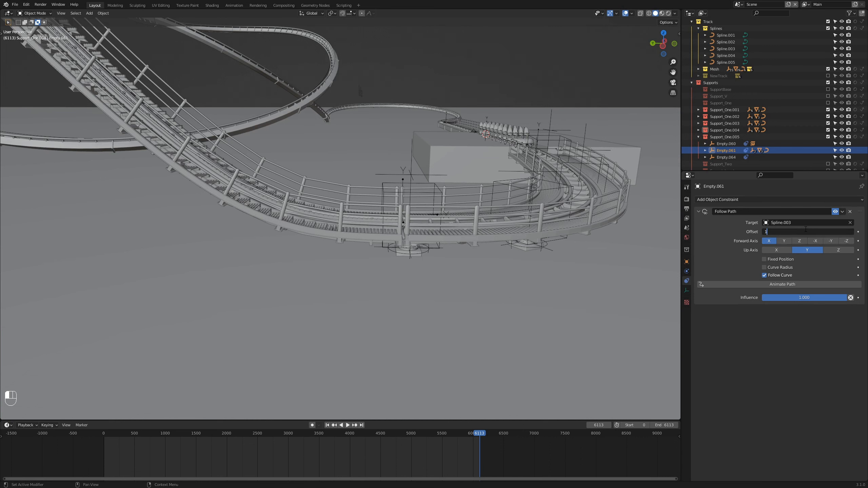
key(Return)
drag(806, 232, 829, 232)
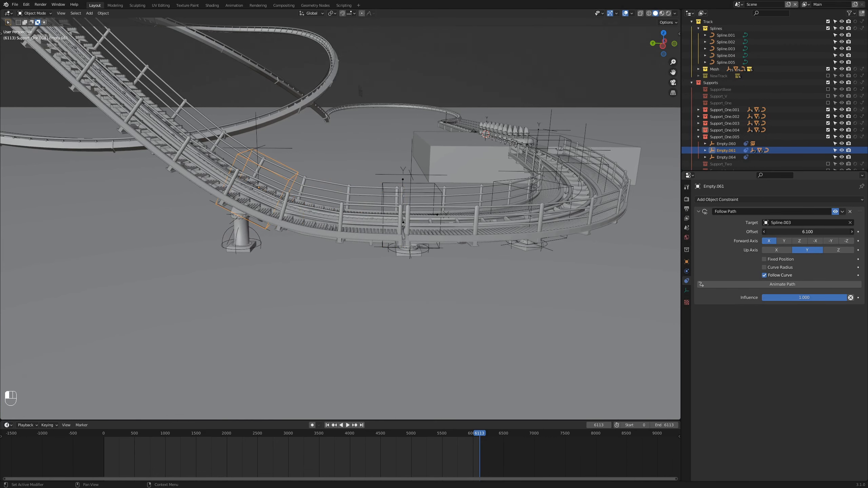
shift+middle_drag(294, 233, 390, 231)
drag(807, 231, 817, 232)
Lower the upper control of the new column, Empty.064, along Z to drop the column's top joint below the track
click(342, 250)
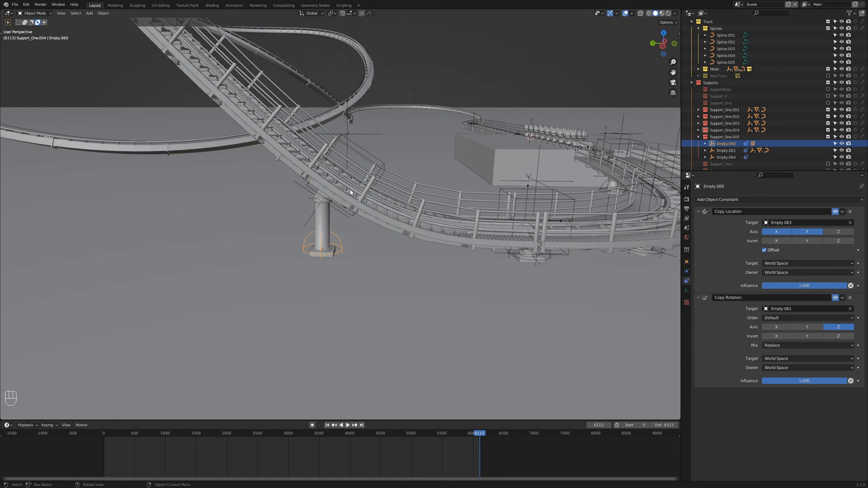
scroll(350, 190, up, 2)
click(373, 70)
key(g)
key(z)
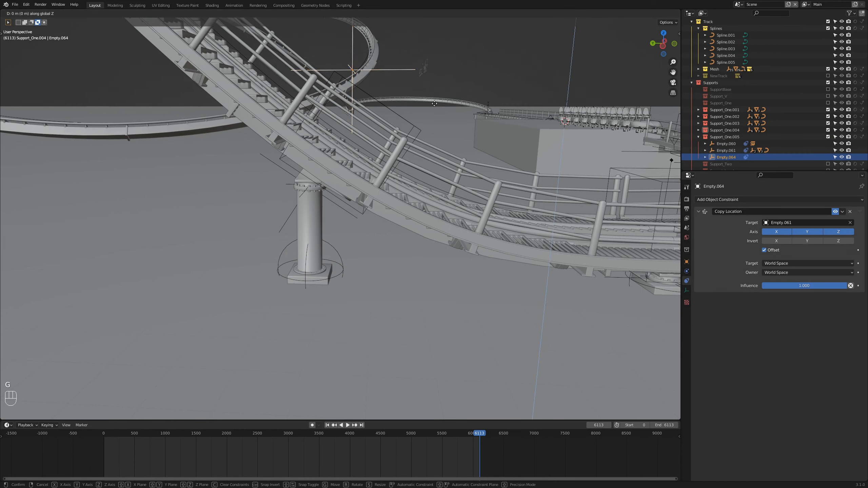
click(436, 121)
Raise the footing of the lift hill's first column, Empty.060, along Z by about 0.2 m
click(341, 267)
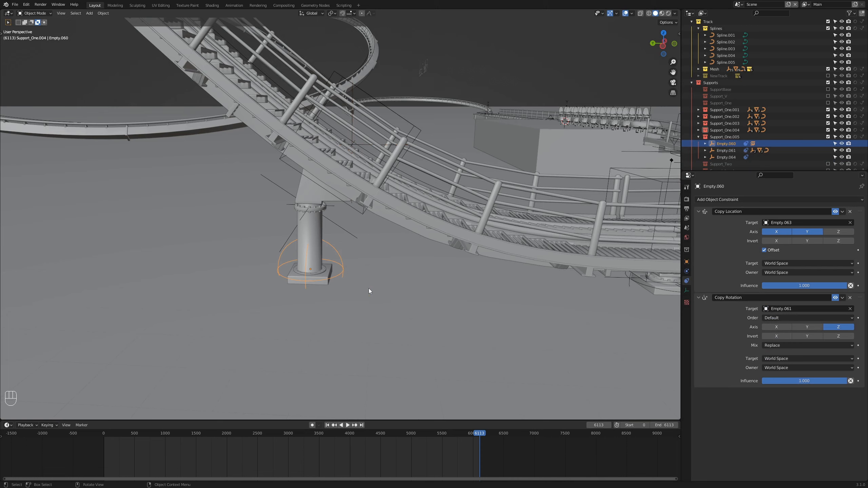
key(g)
key(z)
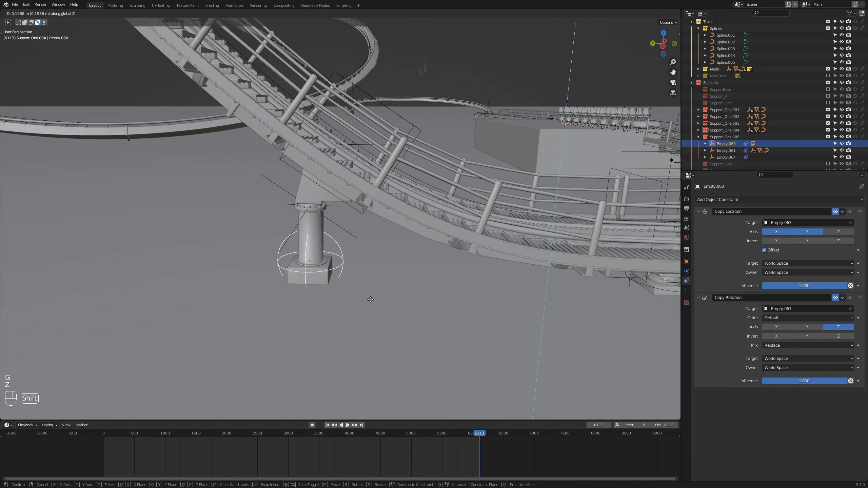
click(371, 299)
Enable the Support_Two collection, duplicate it as Support_Two.001 and exclude the original again
scroll(378, 286, down, 4)
mouse_move(383, 268)
middle_down()
mouse_move(386, 259)
mouse_move(408, 259)
mouse_move(390, 262)
middle_up()
middle_drag(362, 222, 389, 291)
click(698, 137)
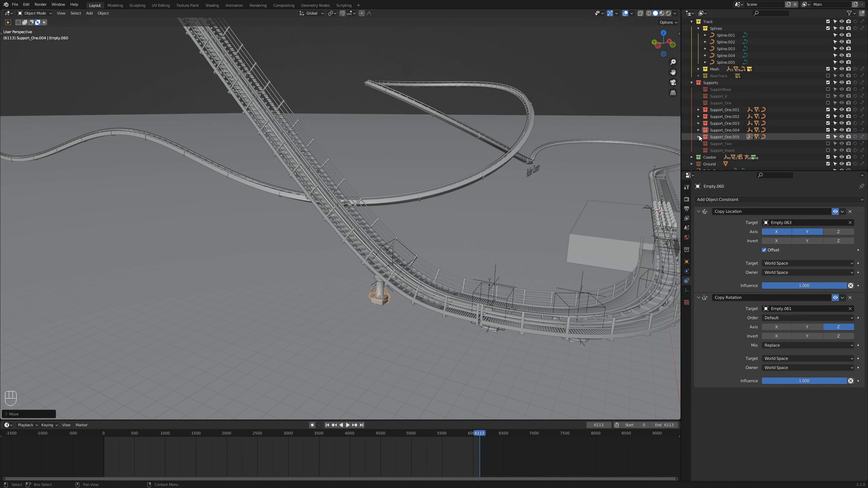
click(828, 143)
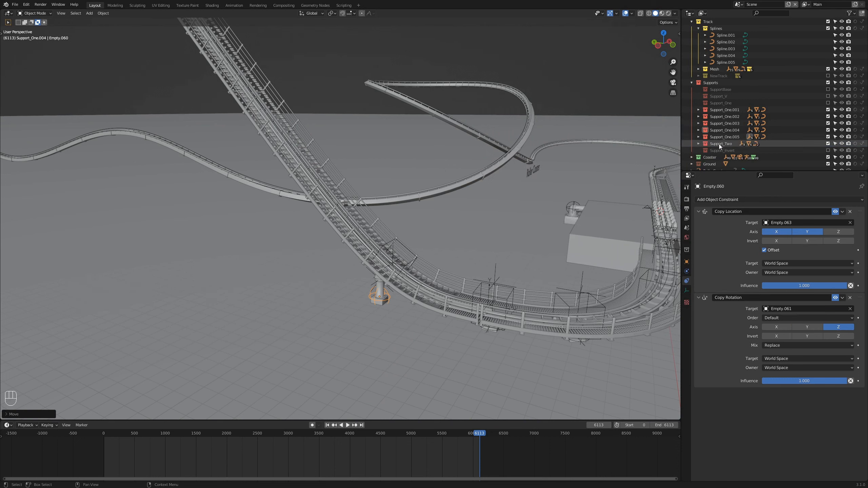
right_click(719, 144)
click(719, 144)
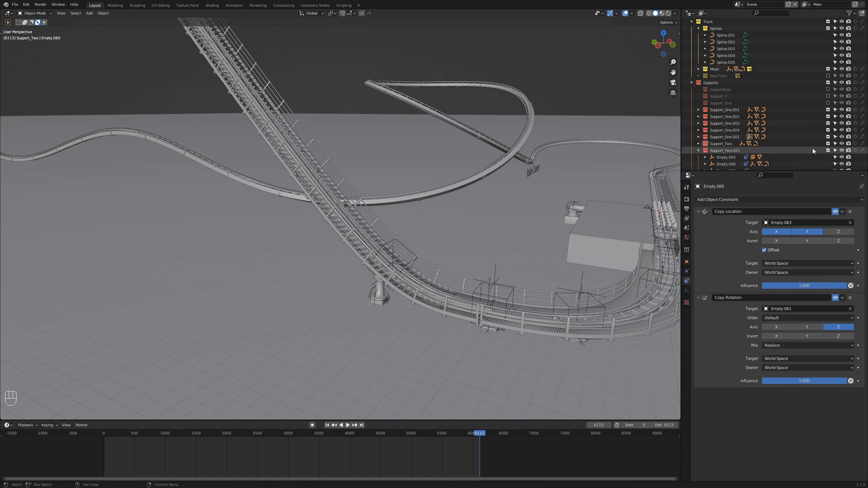
scroll(744, 149, down, 2)
Set the Follow Path target of Empty.066 to Spline.003 and its offset to 22.8
click(731, 139)
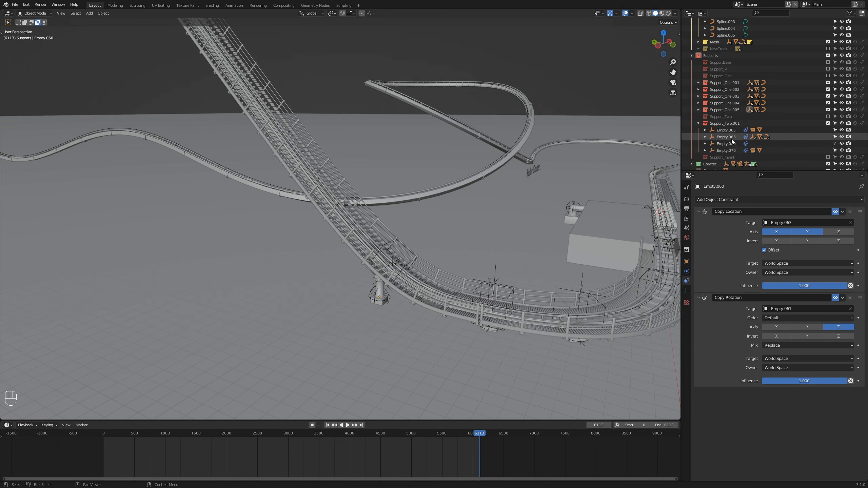
click(808, 222)
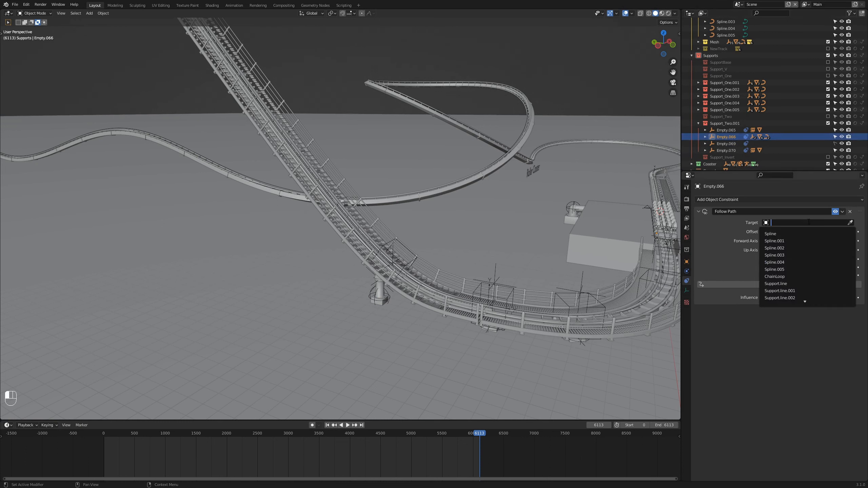
click(789, 255)
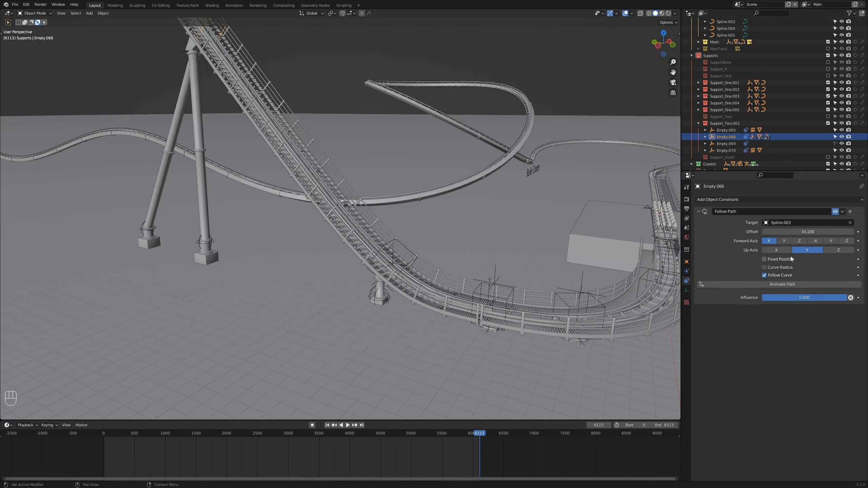
mouse_move(807, 232)
mouse_down()
mouse_move(768, 232)
mouse_move(807, 232)
mouse_up()
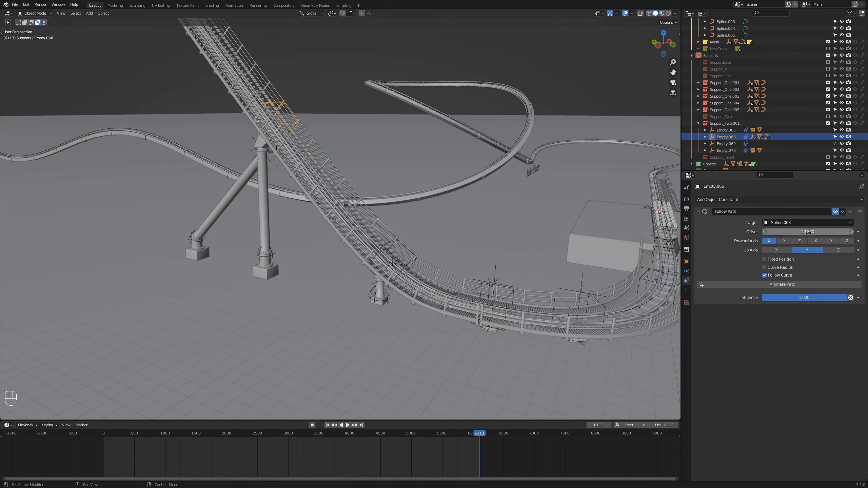
Move the diagonal leg's footing, Empty.070, to the outer side of the track, about -8.2 m in X and -9.1 m in Y
click(188, 245)
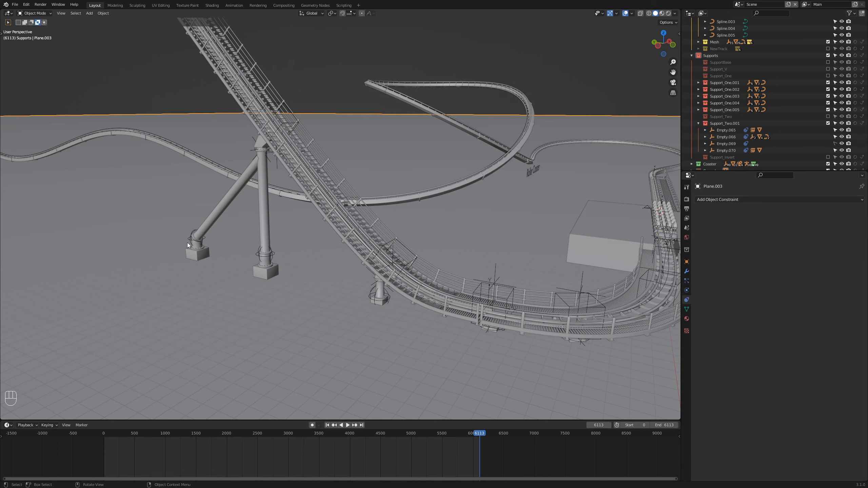
click(189, 240)
key(KP_7)
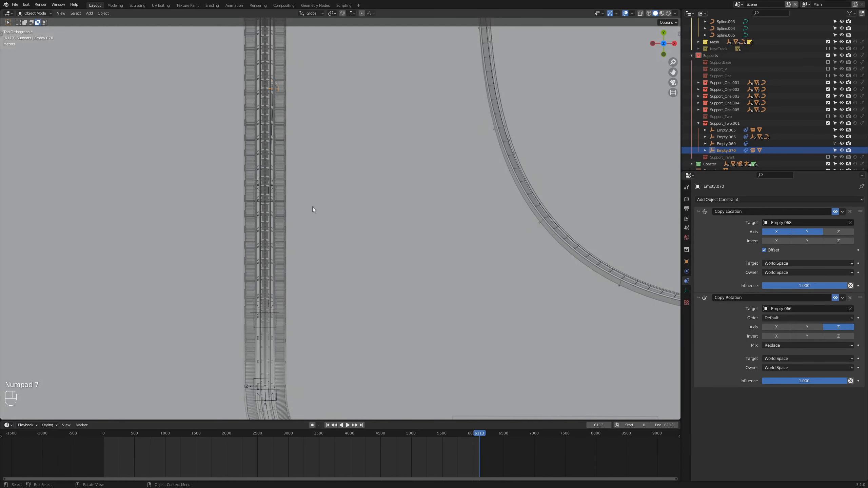
key(g)
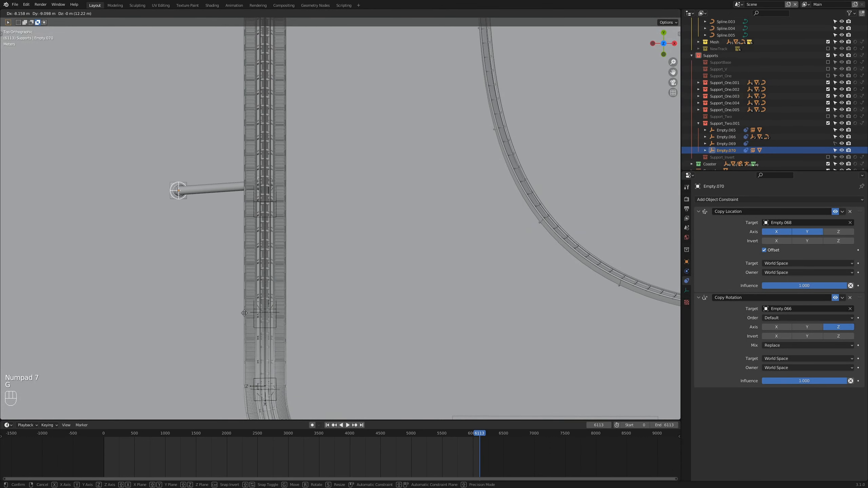
click(244, 313)
Duplicate the Support_Two.001 collection and set the Follow Path offset of the copy's Empty.072 to 43.1
middle_drag(244, 313, 522, 278)
middle_drag(471, 283, 477, 315)
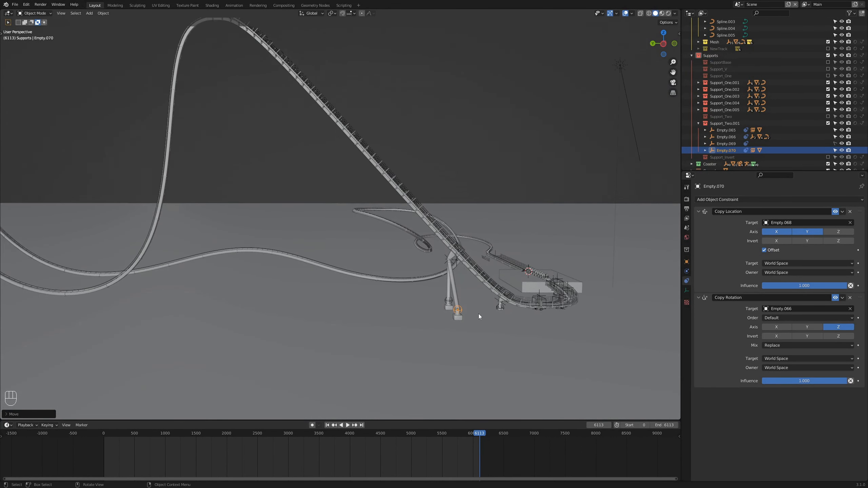
key(KP_1)
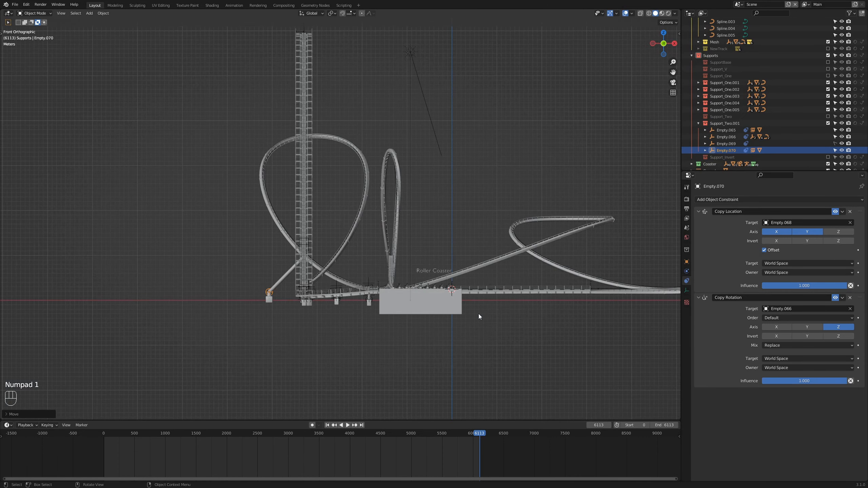
key(ctrl+KP_3)
shift+middle_drag(479, 314, 506, 285)
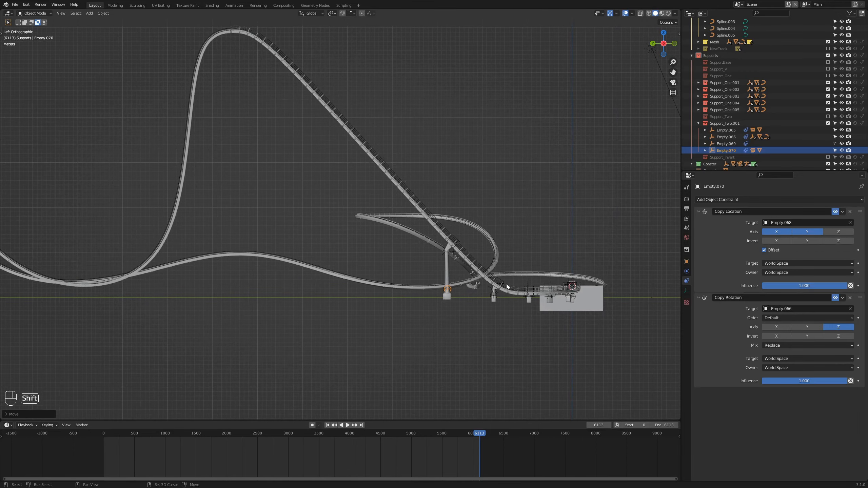
scroll(506, 286, up, 1)
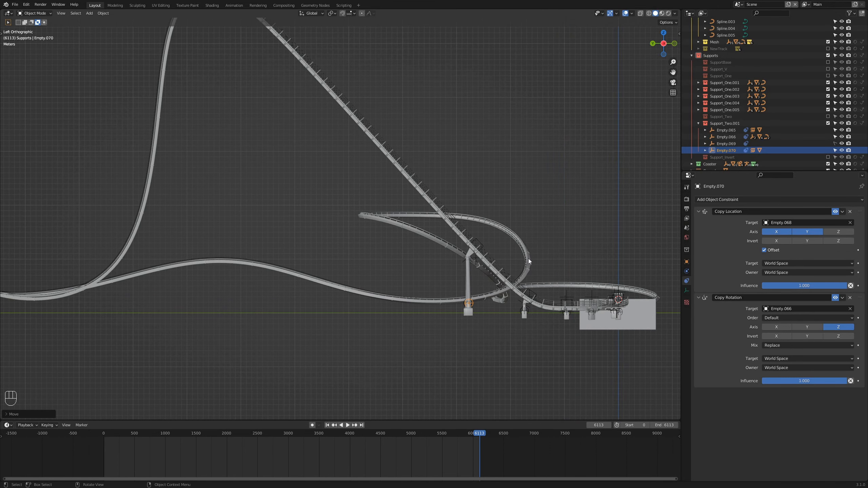
click(727, 122)
click(698, 123)
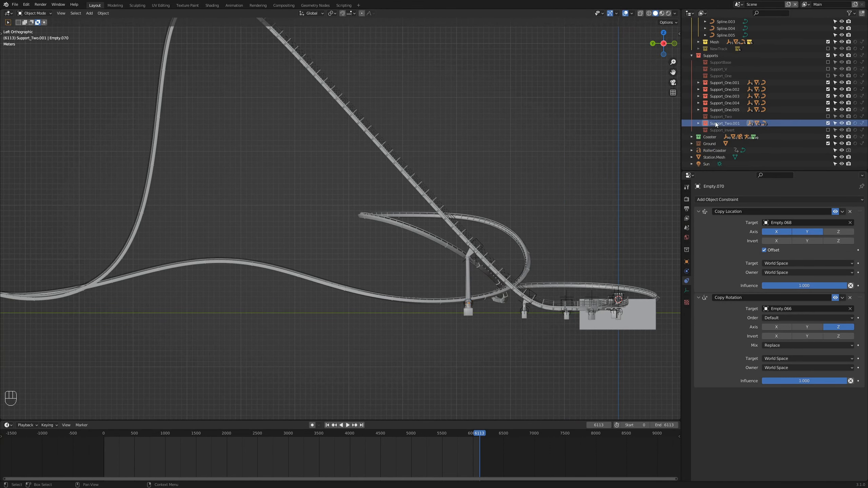
right_click(715, 122)
click(715, 123)
click(722, 145)
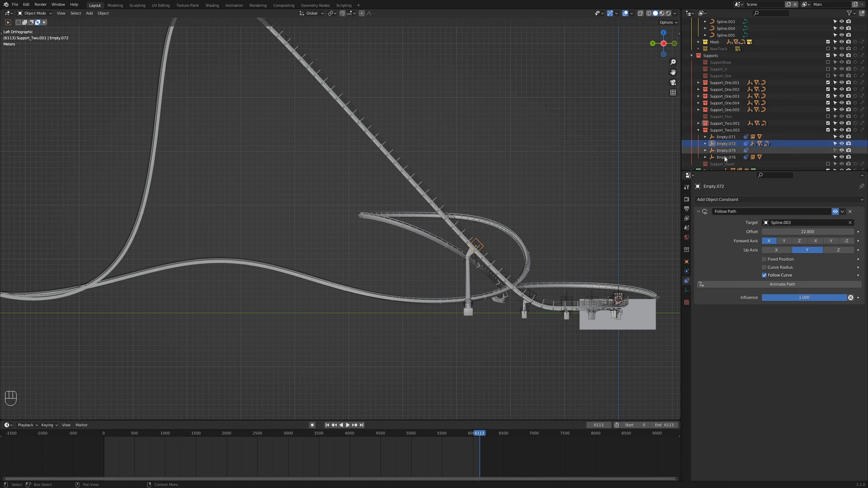
drag(808, 232, 832, 231)
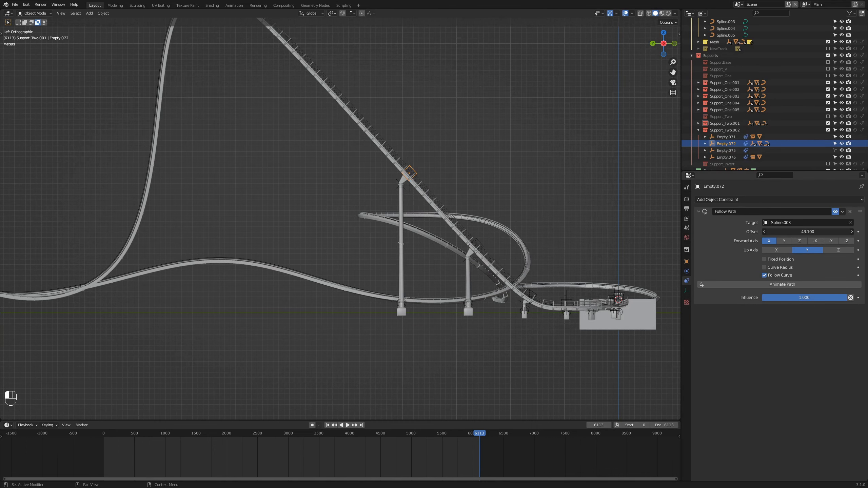
Move the diagonal leg's footing of the second two-legged support, Empty.076, outward from the track along X
middle_drag(486, 268, 311, 356)
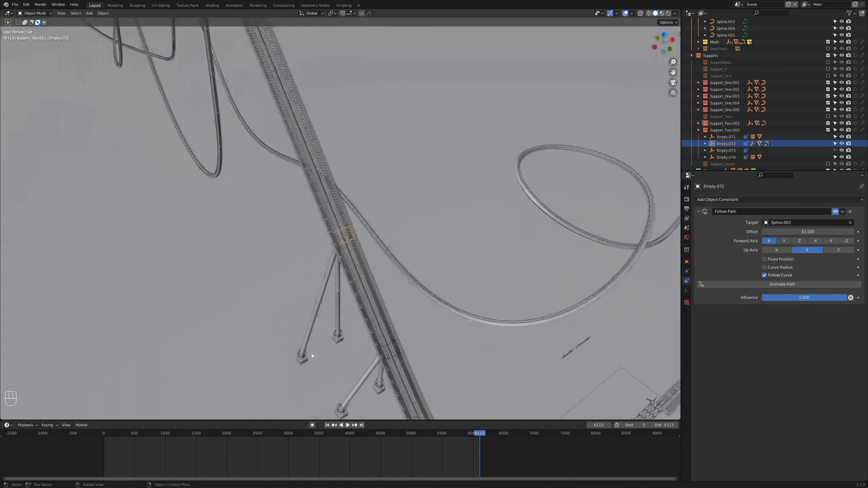
click(300, 356)
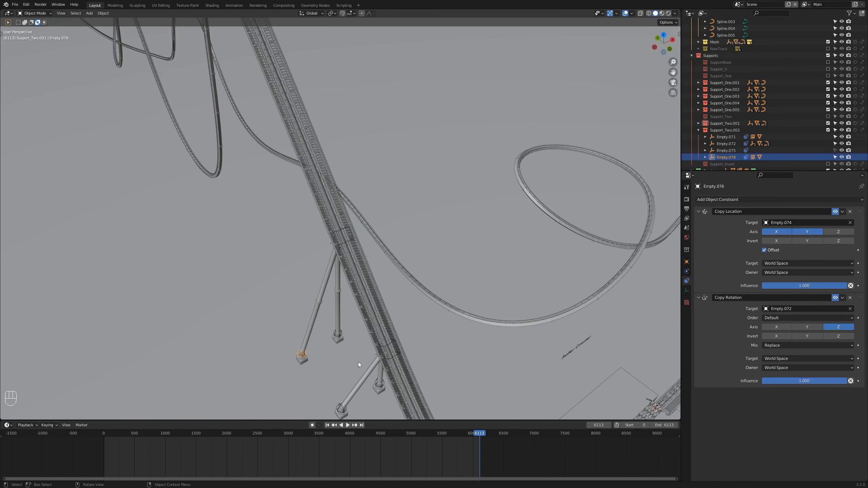
key(g)
key(y)
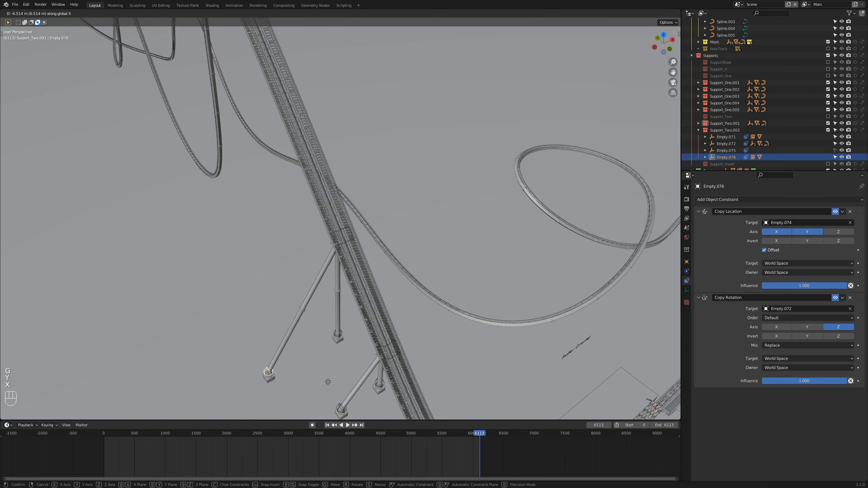
click(359, 376)
Enable the Support_V collection, duplicate it as Support_V.001 and exclude the original again
shift+middle_drag(360, 378, 424, 249)
click(698, 129)
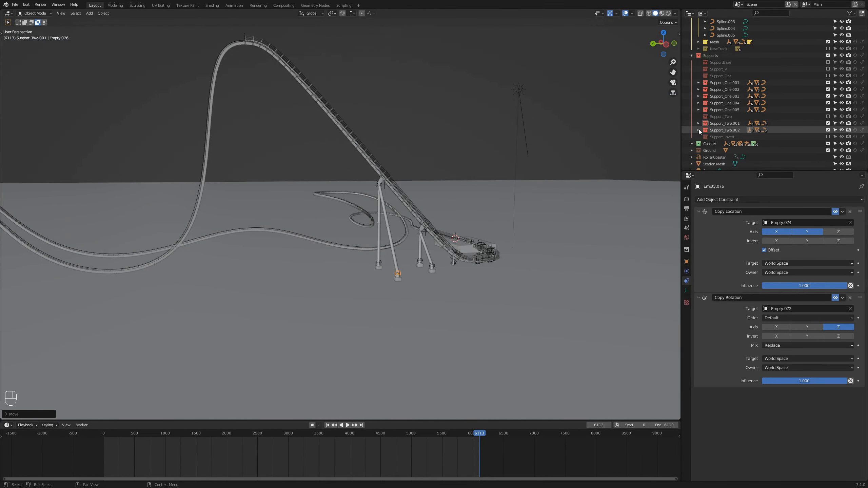
click(827, 69)
right_click(723, 70)
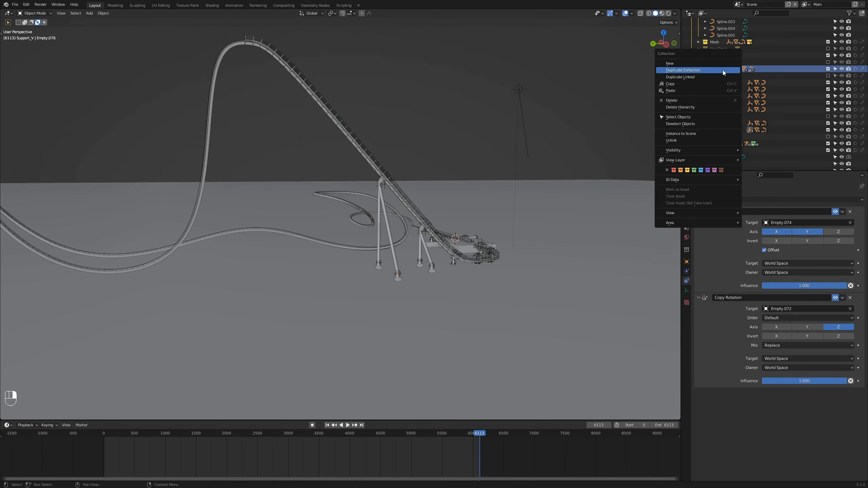
click(723, 70)
click(827, 68)
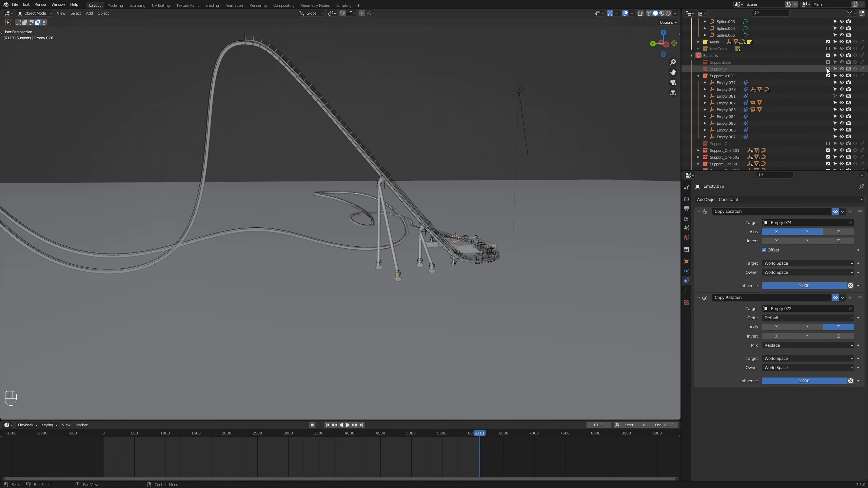
Set the Follow Path target of Empty.078 to Spline.003 and its offset to 63.49
click(732, 89)
click(804, 222)
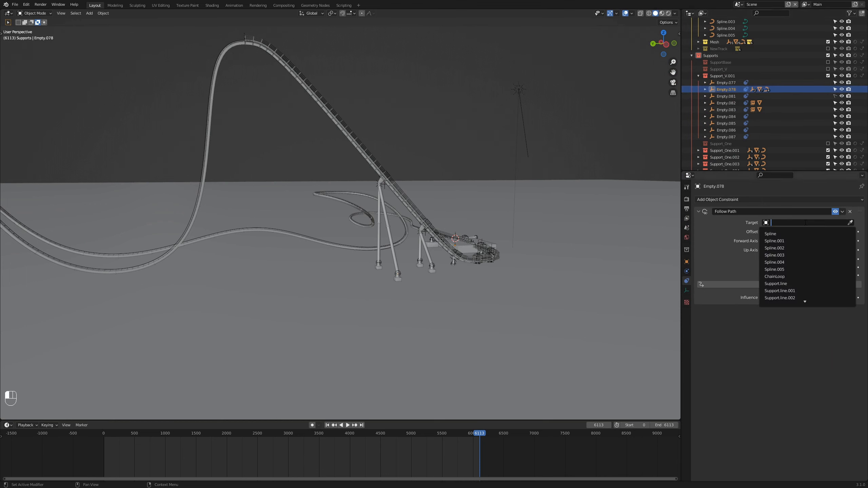
click(799, 255)
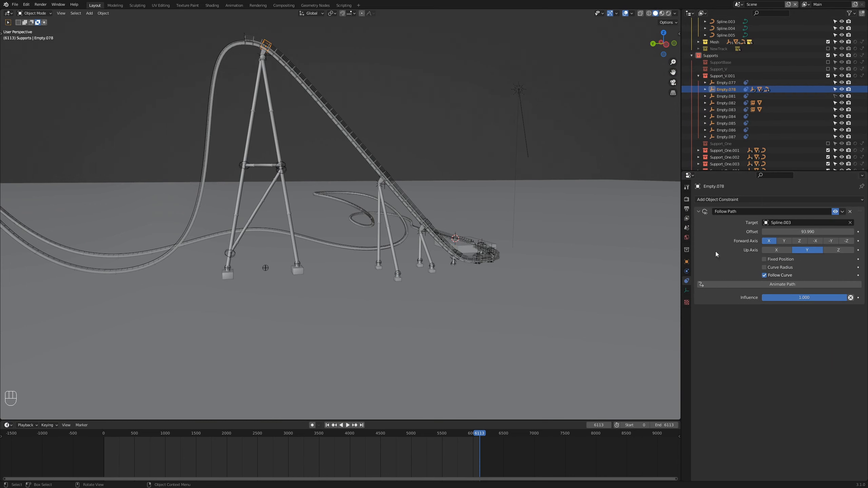
drag(799, 232, 828, 232)
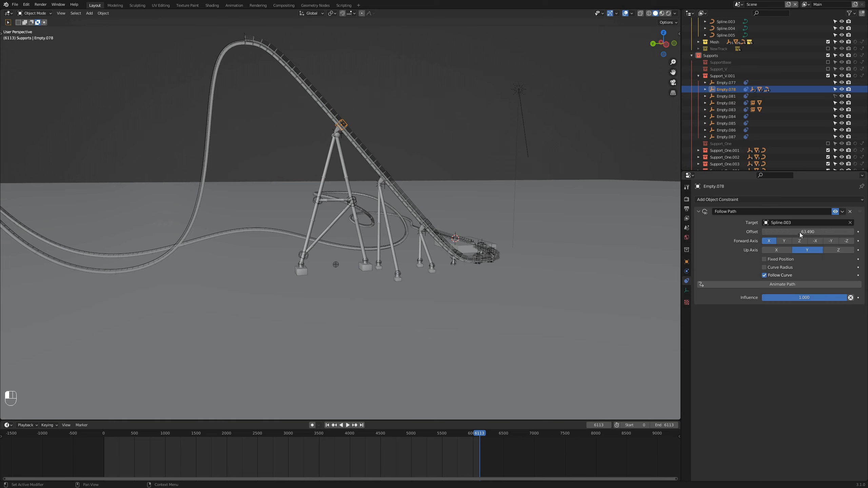
Move the V support's footing Empty.083 outward to one side of the track in top view
click(365, 261)
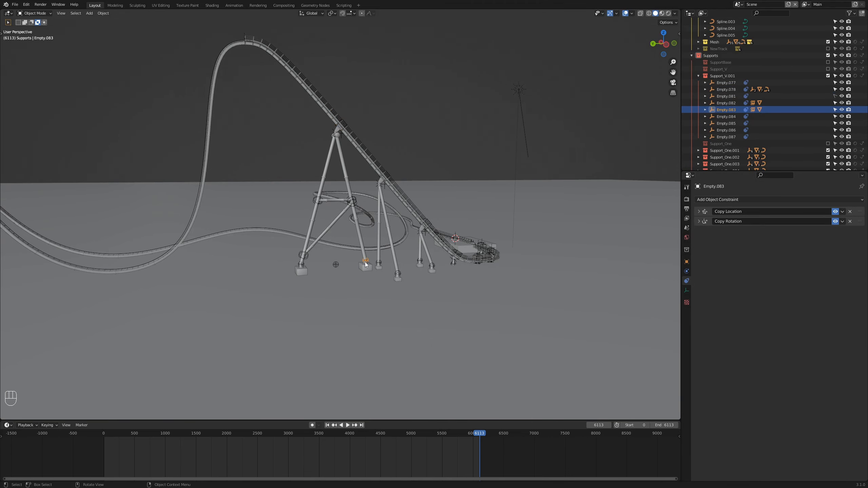
scroll(403, 276, up, 5)
key(KP_7)
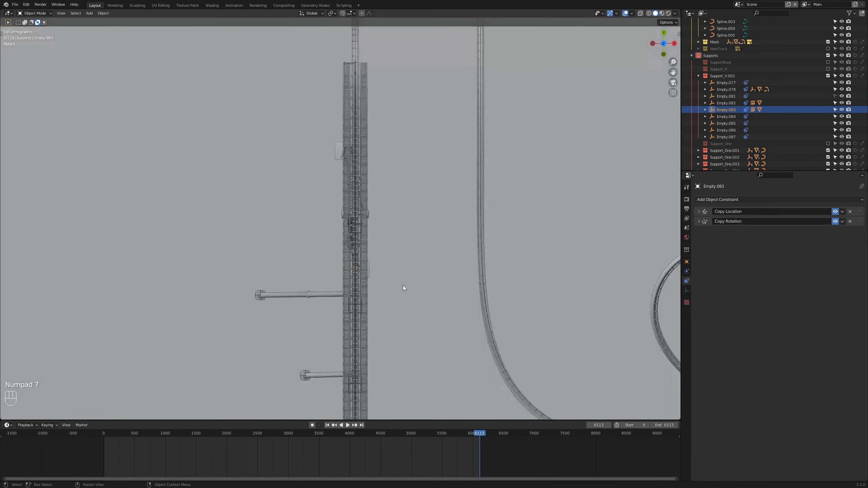
key(g)
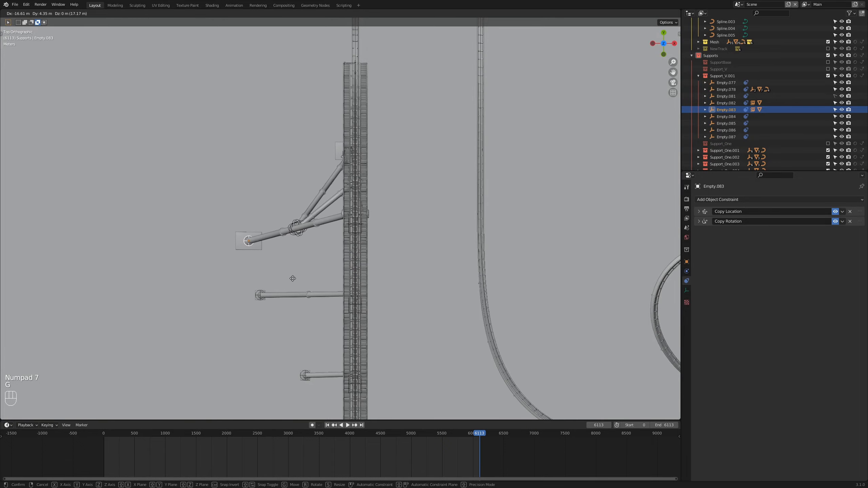
click(286, 276)
Move the V support's other footing, Empty.082, to the opposite side of the track, about 12.9 m in X and -12.8 m in Y
middle_drag(341, 156, 282, 260)
click(281, 262)
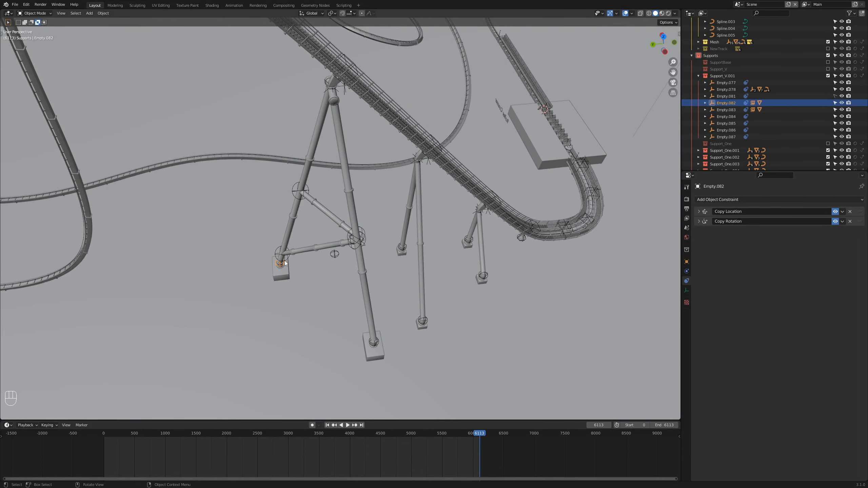
key(KP_7)
key(g)
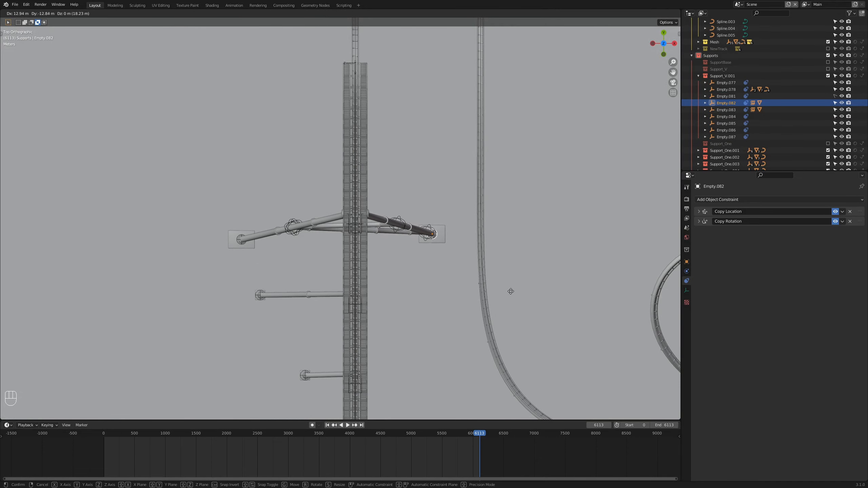
click(511, 291)
Move the V support's ground-level control Empty.077 along Y
middle_drag(269, 313, 334, 310)
shift+middle_drag(397, 287, 387, 259)
scroll(391, 268, down, 3)
click(328, 283)
scroll(358, 272, up, 5)
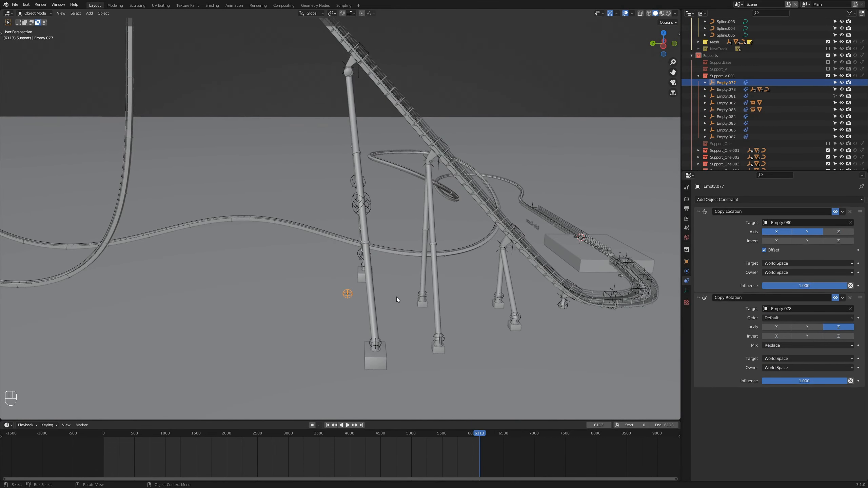
key(g)
key(y)
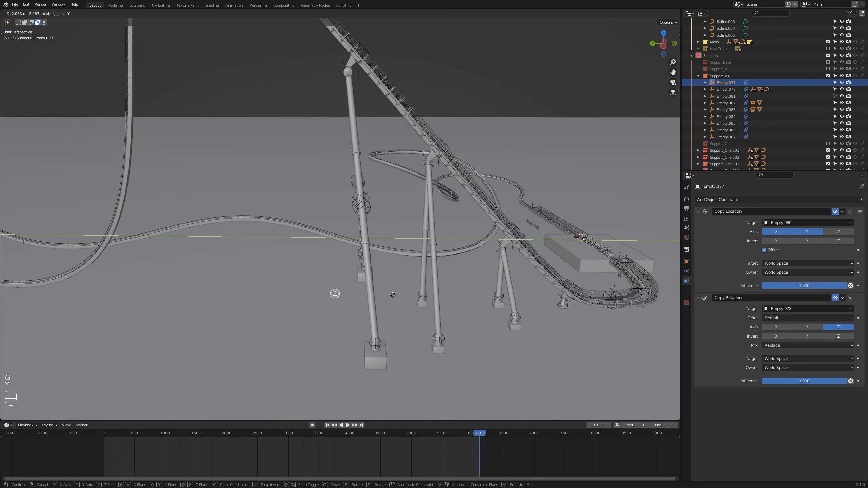
click(382, 295)
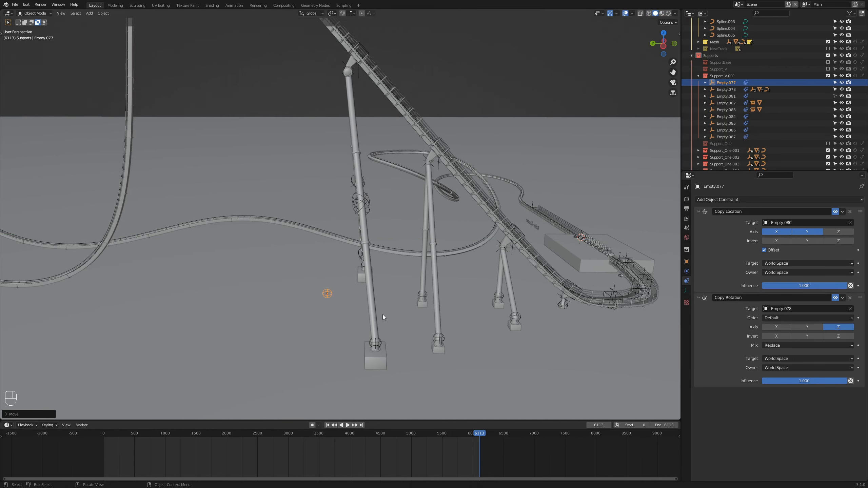
Move both footings of the first V support, Empty.082 and Empty.083, together along Y
click(381, 347)
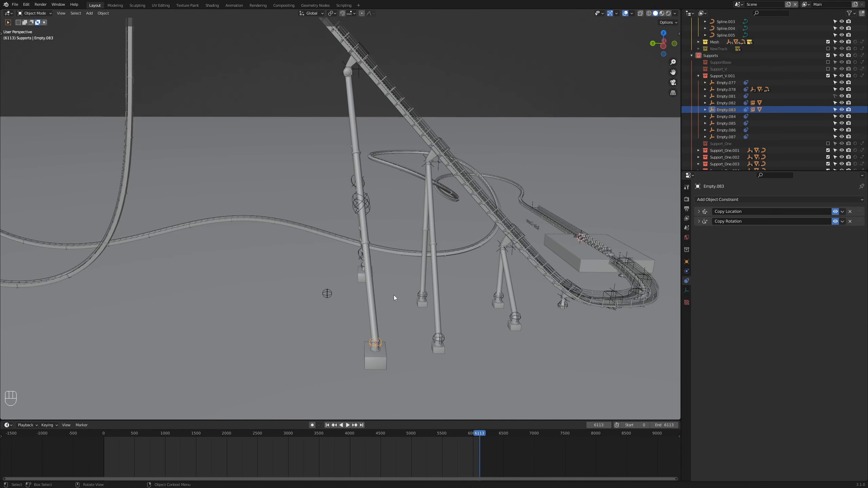
scroll(394, 297, down, 2)
middle_drag(380, 281, 360, 260)
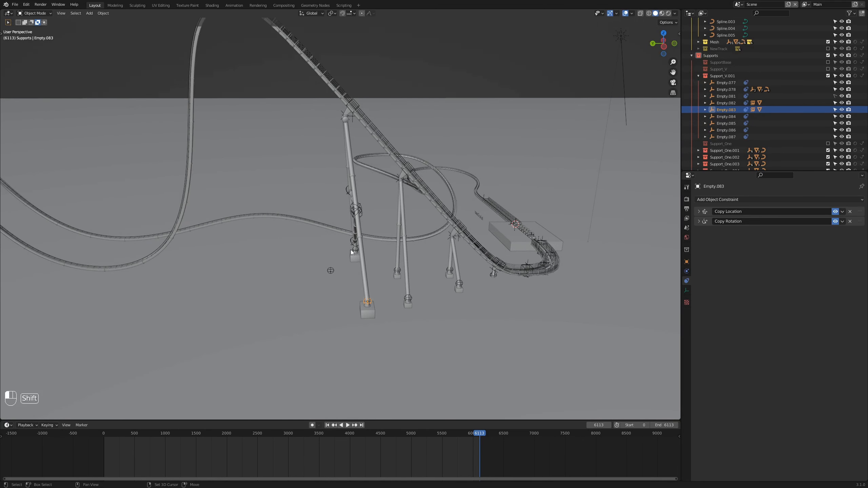
click(352, 250)
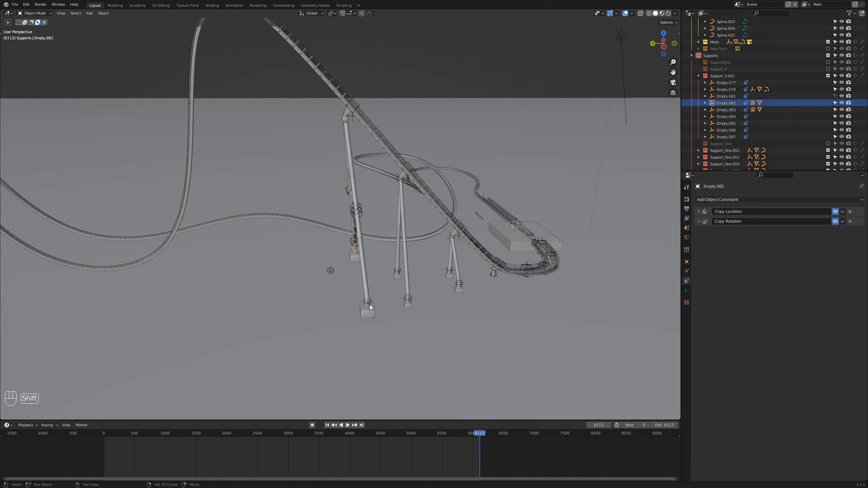
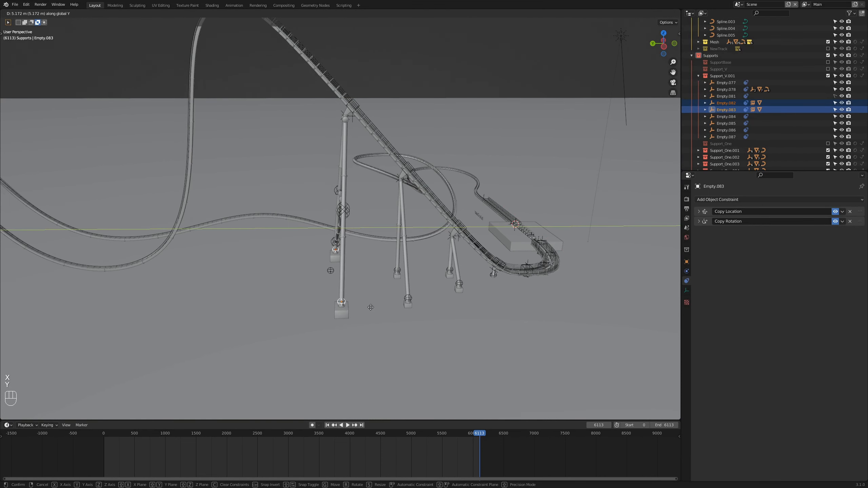
click(376, 309)
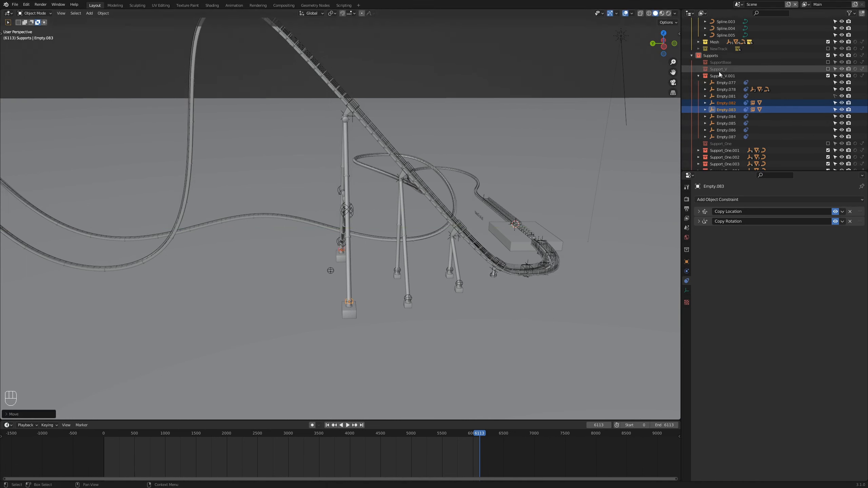
Set the Follow Path offset of the V support's Empty.078 to 63.39
click(358, 110)
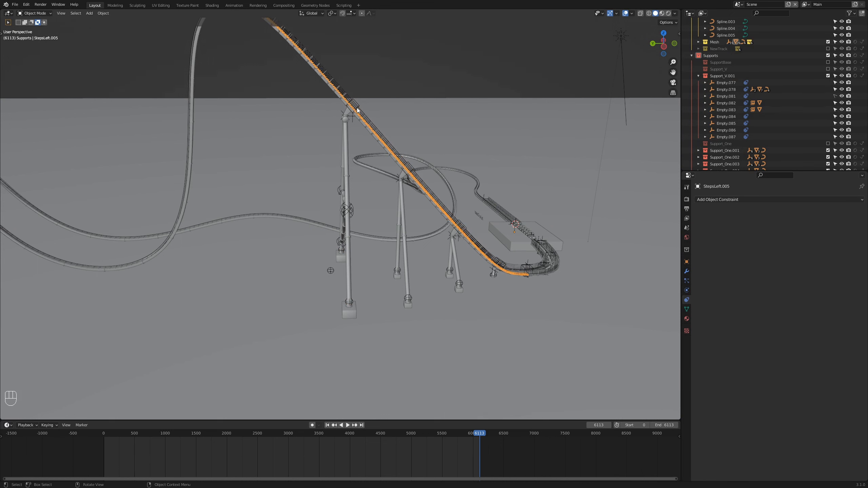
click(359, 106)
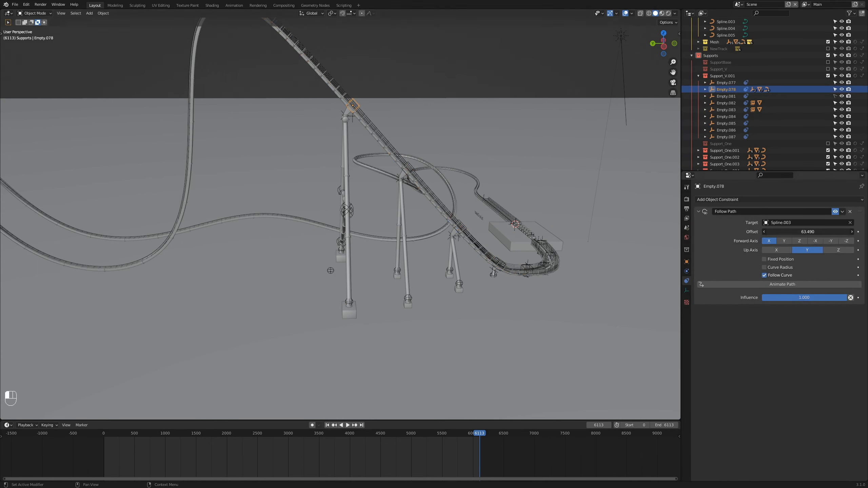
drag(807, 232, 796, 232)
middle_drag(547, 262, 450, 296)
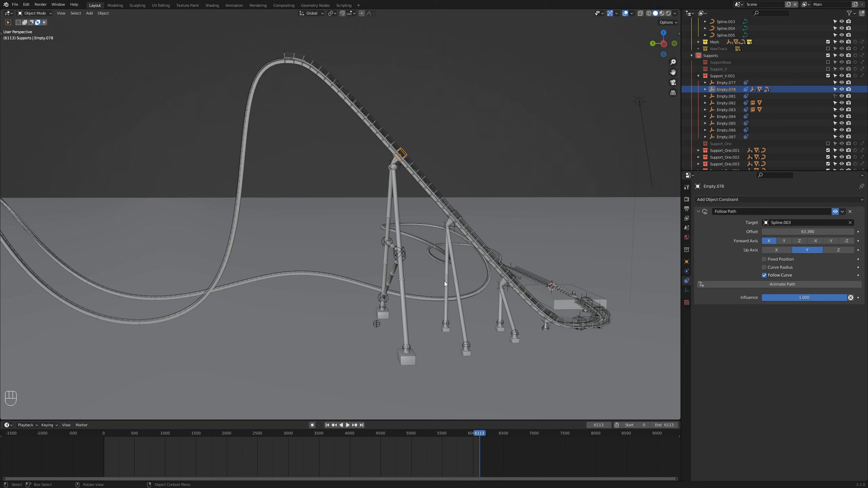
Duplicate the Support_V.001 collection and set the Follow Path offset of the copy's Empty.089 to 85.49
click(697, 77)
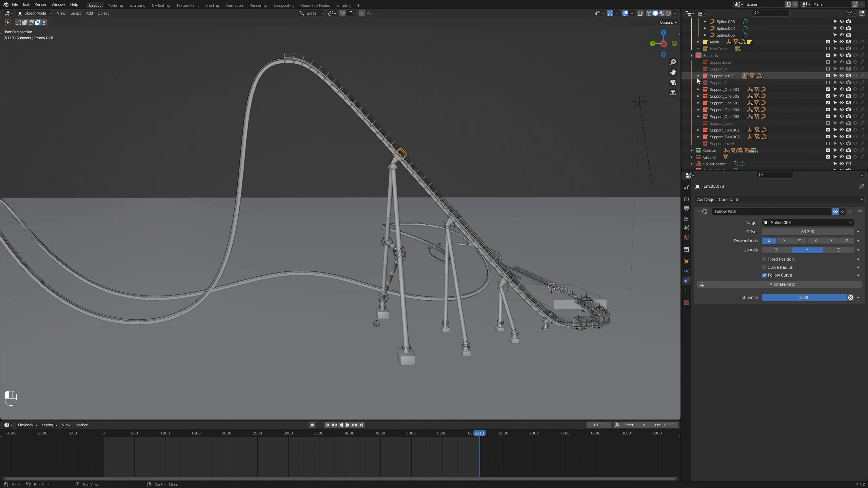
right_click(713, 76)
click(714, 76)
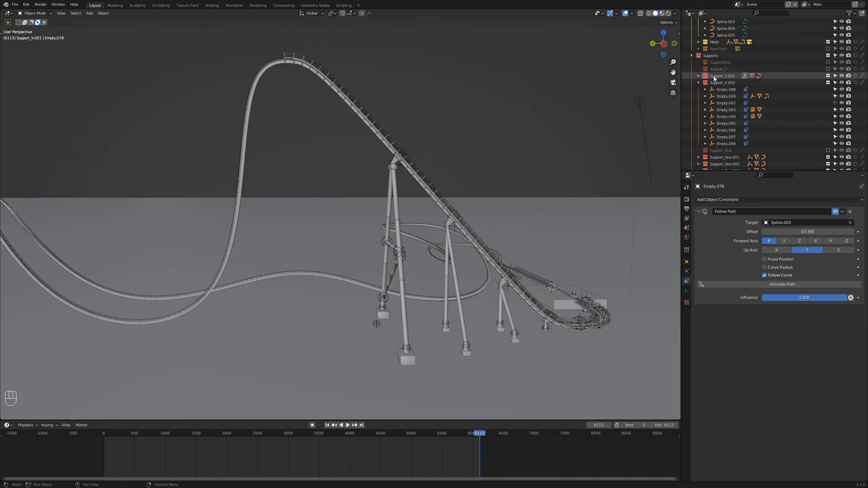
click(725, 96)
drag(808, 232, 843, 232)
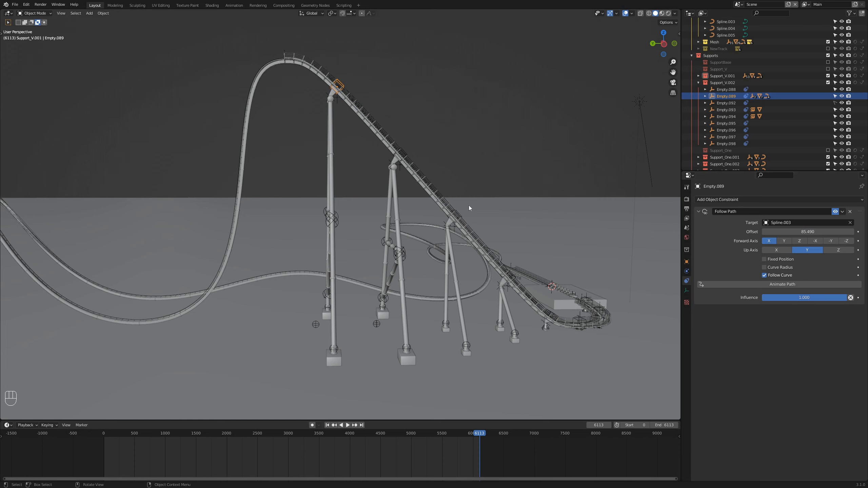
Move both footings of the second V support, Empty.093 and Empty.094, together along Y
mouse_move(434, 217)
middle_down()
mouse_move(411, 238)
mouse_move(431, 227)
middle_up()
click(335, 353)
shift+click(326, 301)
key(g)
key(y)
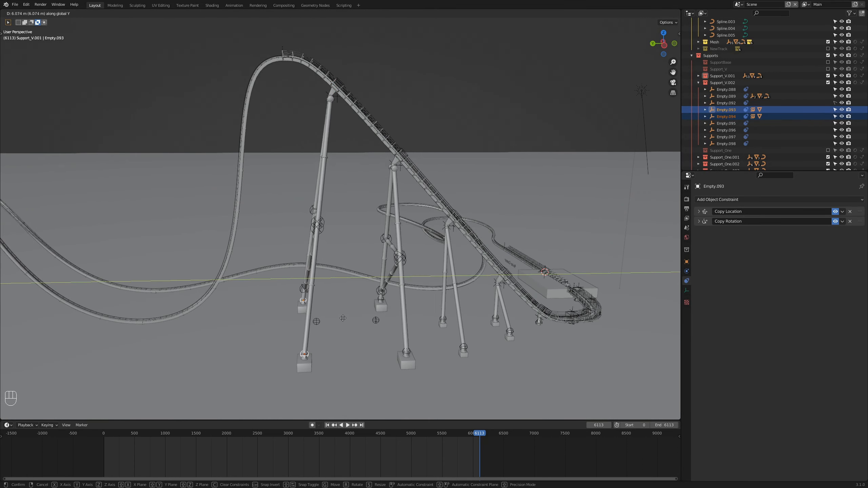
click(347, 319)
Duplicate the Support_V.002 collection and set the Follow Path target of the copy's Empty.100 to Spline.004 with offset 1.88
right_click(721, 83)
click(727, 84)
click(808, 223)
click(808, 263)
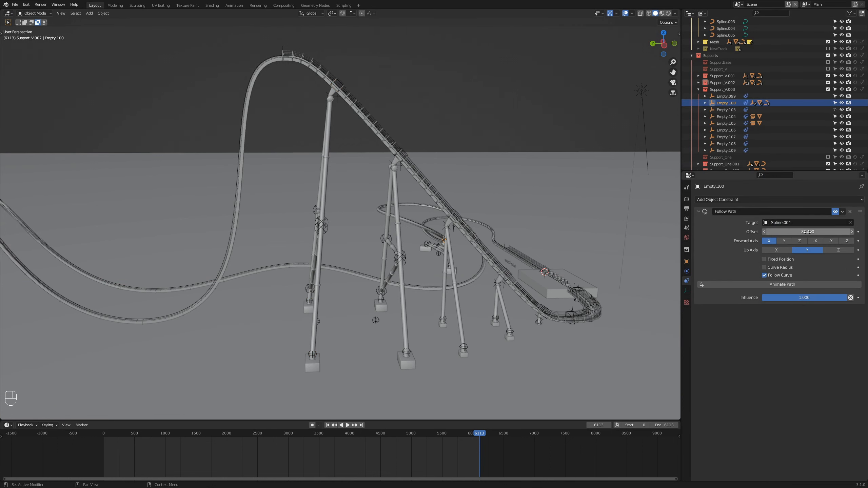
text(1)
key(Return)
drag(811, 232, 818, 233)
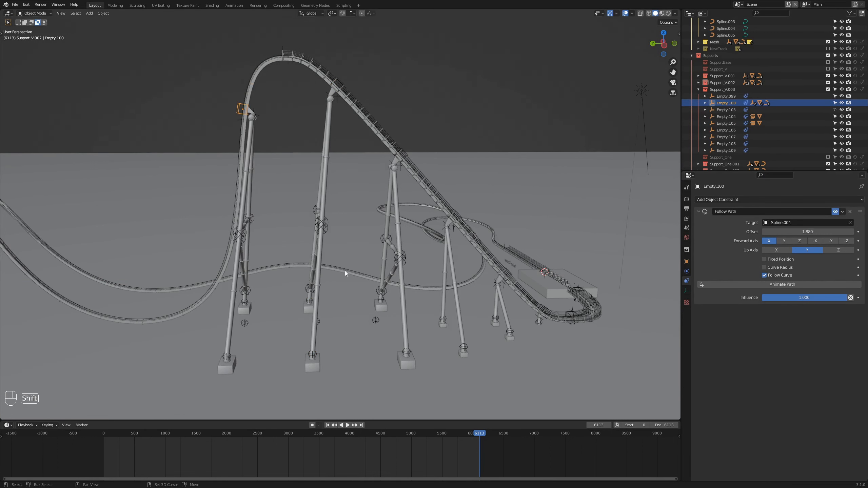
Move the third V support's ground-level control empty along Y toward the neighbouring V support
shift+middle_drag(361, 266, 414, 244)
click(304, 300)
key(g)
key(y)
click(363, 298)
Move both footings of the third V support, Empty.104 and Empty.105, along Y toward the neighbouring V support
click(296, 329)
shift+click(295, 283)
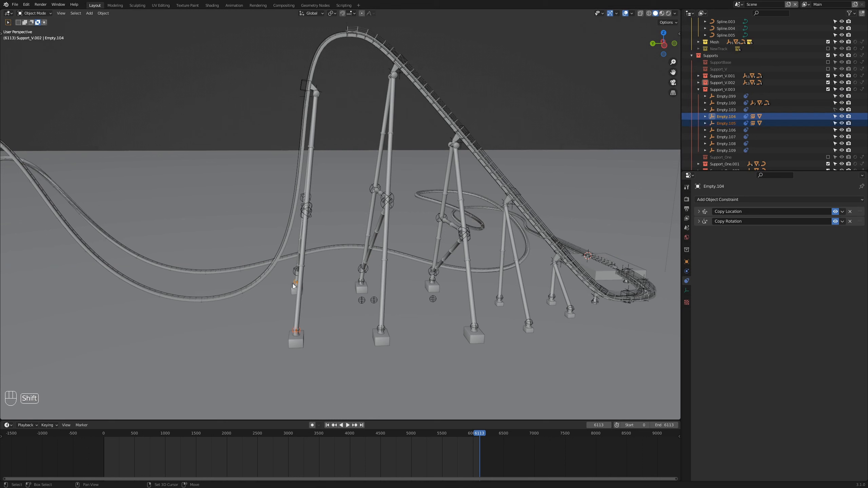
key(g)
key(y)
click(355, 291)
Duplicate the Support_Two.002 collection and set the Follow Path target of the copy's Empty.111 to Spline.004 with offset 4.4
click(699, 89)
right_click(723, 152)
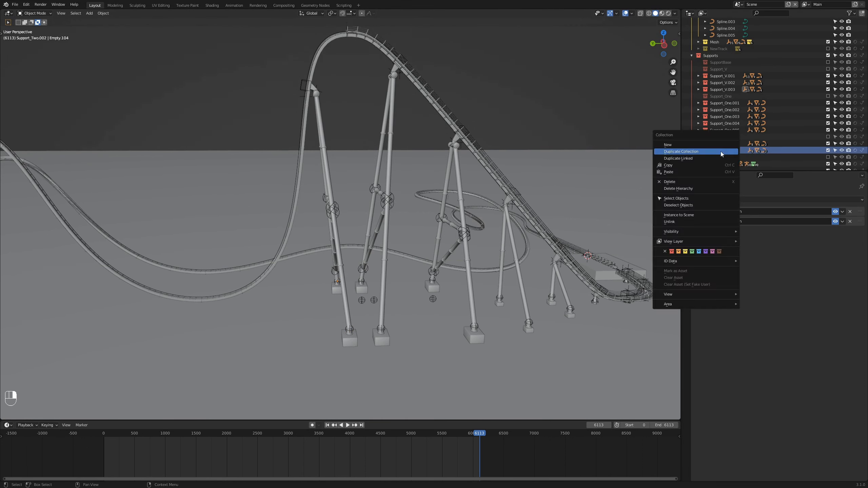
click(723, 153)
scroll(726, 147, down, 3)
click(730, 132)
click(807, 222)
click(786, 253)
drag(808, 232, 786, 232)
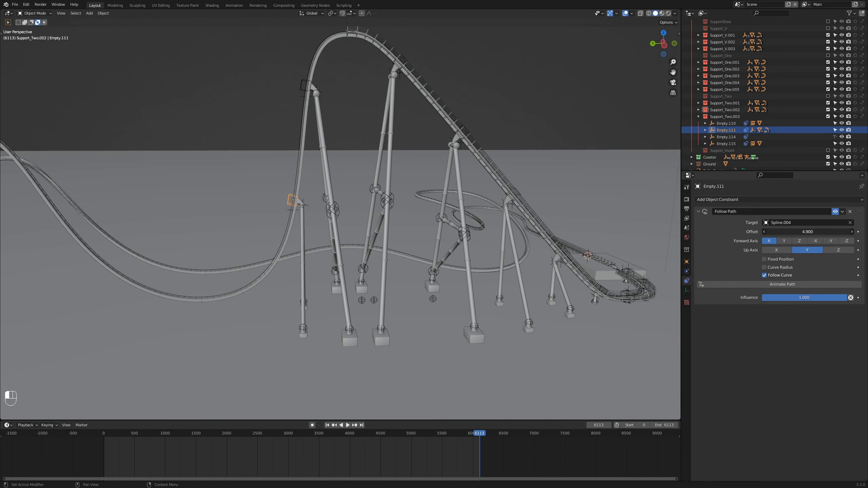
scroll(370, 299, up, 5)
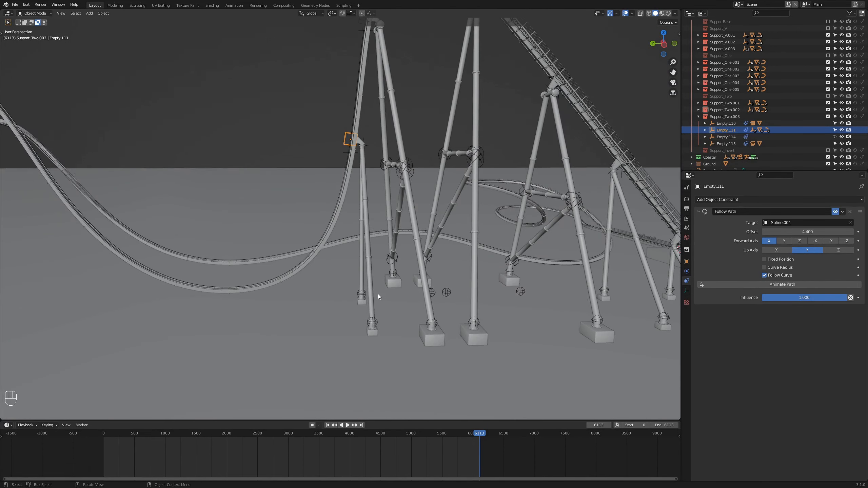
Duplicate the Support_Two.003 collection and raise the Follow Path offset of the copy's Empty.117 to place it further down the drop
mouse_move(378, 294)
middle_down()
mouse_move(393, 310)
mouse_move(375, 302)
middle_up()
click(698, 116)
right_click(723, 117)
click(723, 117)
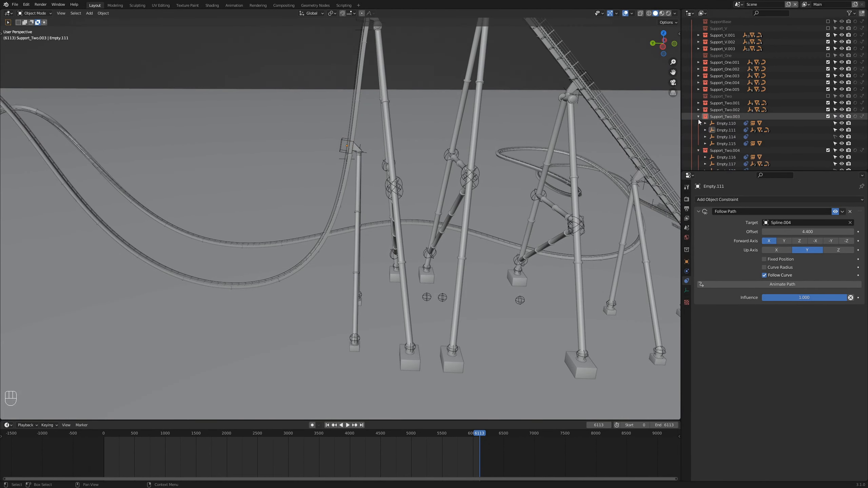
click(727, 137)
drag(808, 232, 815, 232)
Move the footing Empty.121 of Support_Two.004 across to the opposite side of the track in top view
shift+middle_drag(376, 301, 403, 294)
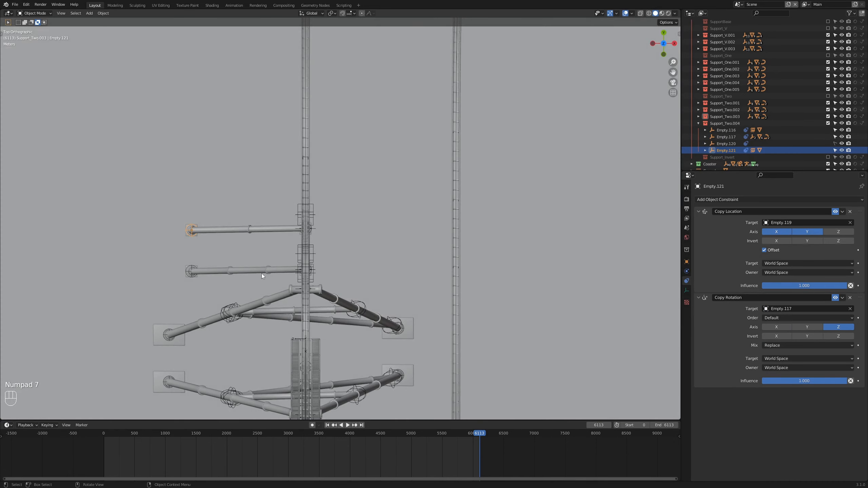
key(g)
click(456, 264)
middle_drag(456, 263, 345, 300)
Duplicate the Support_One.005 collection, target the copy's Empty.123 to Spline.004 and offset it to the lower end of the drop
click(698, 123)
scroll(717, 137, up, 2)
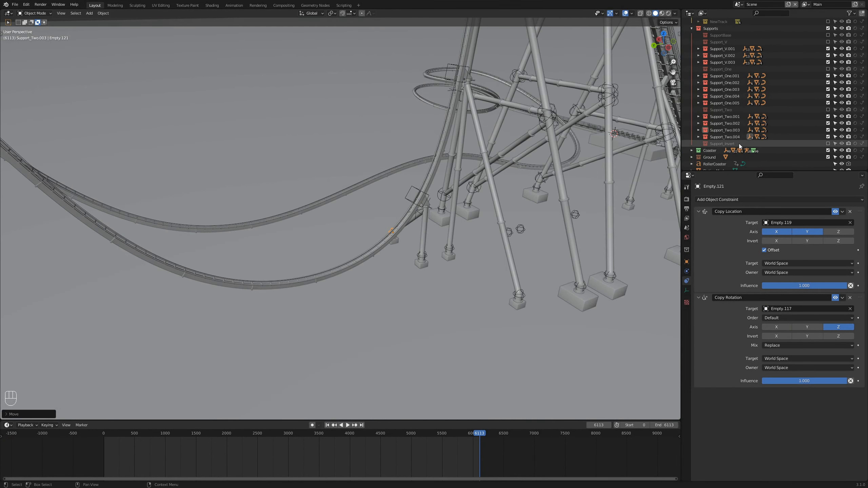
right_click(732, 103)
click(732, 104)
click(726, 123)
click(792, 222)
click(788, 265)
drag(798, 232, 801, 231)
Move the one-legged support's footing Empty.122 vertically along Z
middle_drag(441, 345, 413, 298)
click(385, 298)
click(385, 296)
key(g)
key(z)
click(413, 308)
Duplicate the Support_One.006 collection and set the Follow Path offset of the copy's Empty.128 to about 9.12
scroll(399, 250, down, 1)
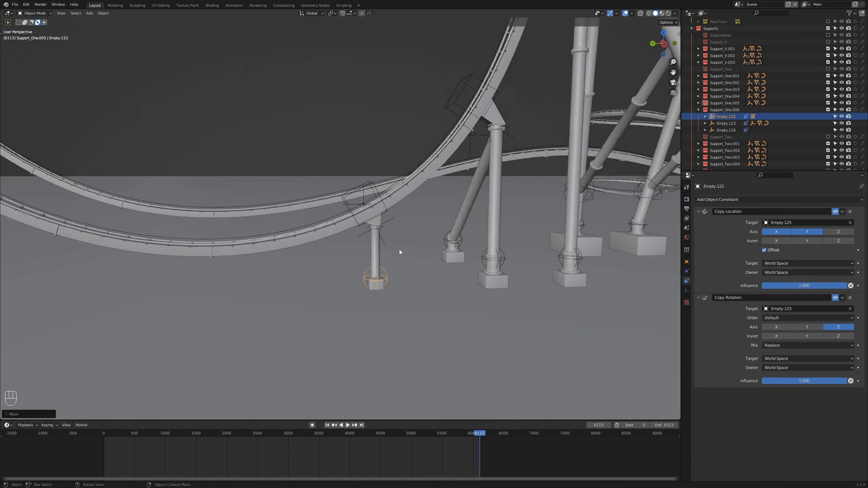
right_click(734, 110)
click(737, 114)
click(718, 130)
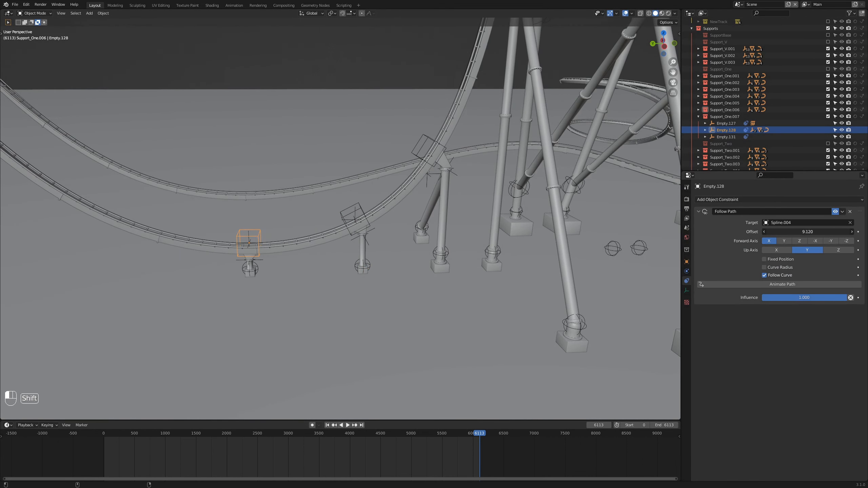
shift+middle_drag(398, 195, 600, 197)
Duplicate the Support_One.007 collection and offset the copy along Spline.004 to just past the valley's lowest point
click(698, 117)
right_click(725, 117)
click(727, 121)
click(725, 137)
shift+drag(798, 232, 840, 232)
Duplicate the Support_Two.004 collection and place the copy's Empty.138 on the track where it starts rising out of the valley
scroll(725, 136, down, 2)
right_click(730, 130)
click(731, 132)
click(727, 151)
Reposition the footing Empty.142 of Support_Two.005 beside the rising track
click(305, 239)
key(KP_7)
key(g)
click(275, 254)
middle_drag(273, 297, 510, 227)
scroll(391, 277, down, 5)
key(g)
click(431, 265)
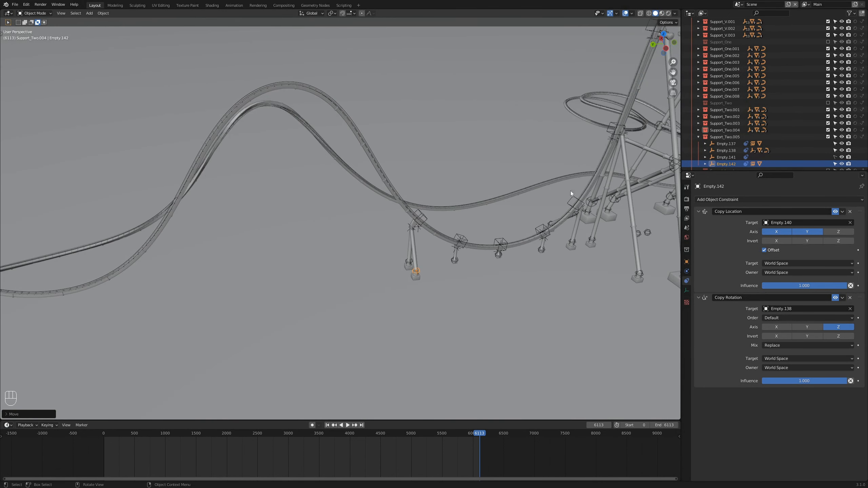
Duplicate the Support_Two.005 collection and place the copy higher up the slope of the next hill
click(698, 137)
click(726, 158)
middle_drag(456, 284, 419, 257)
Duplicate the Support_Two.006 collection and set the Follow Path offset of the copy's Empty.150 to about 15.98
click(698, 143)
click(698, 150)
scroll(726, 151, down, 2)
click(726, 144)
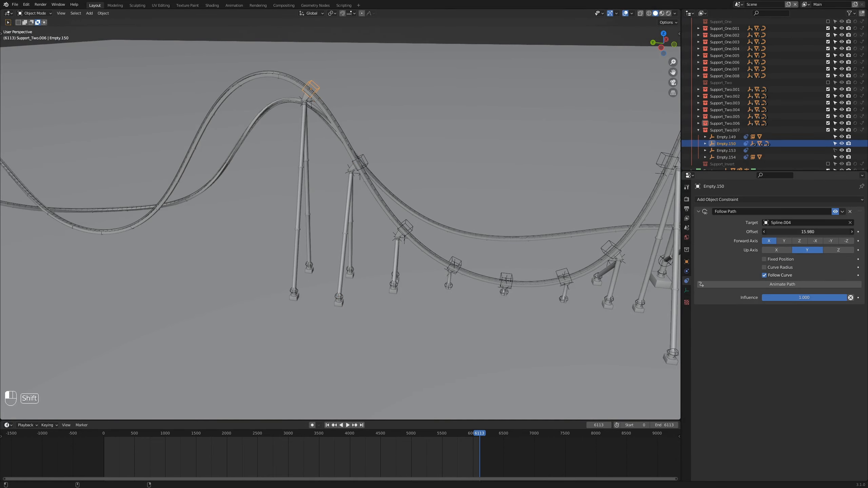
Move the footing Empty.154 of Support_Two.007 outward from the track along X
click(726, 158)
middle_drag(376, 219, 444, 222)
key(g)
key(x)
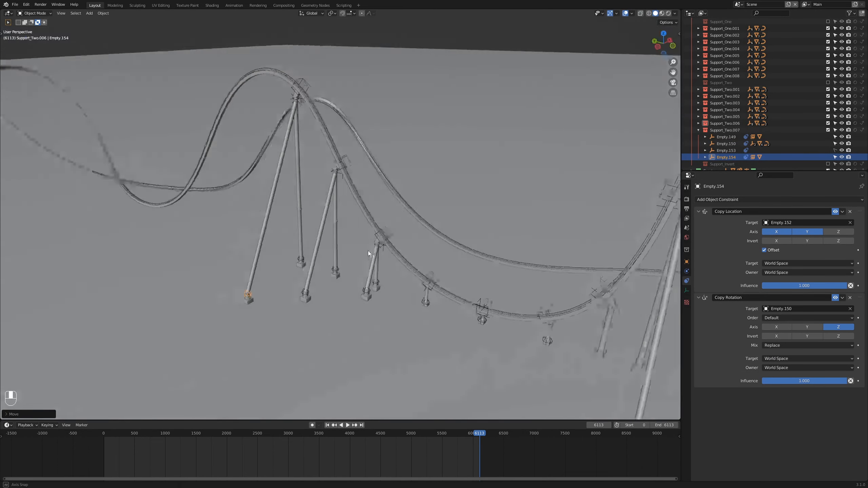
Duplicate the Support_Two.007 collection and place the copy's Empty.156 on the far side of the hill's crest
right_click(725, 129)
click(704, 137)
click(726, 151)
middle_drag(376, 240, 387, 237)
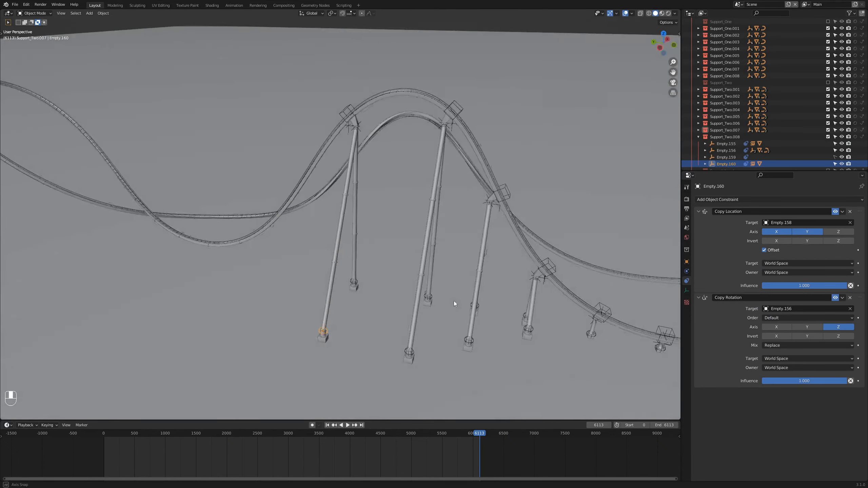
Duplicate the Support_Two.008 collection and set the Follow Path offset of the copy's Empty.162 to about 21.12
middle_drag(454, 301, 460, 230)
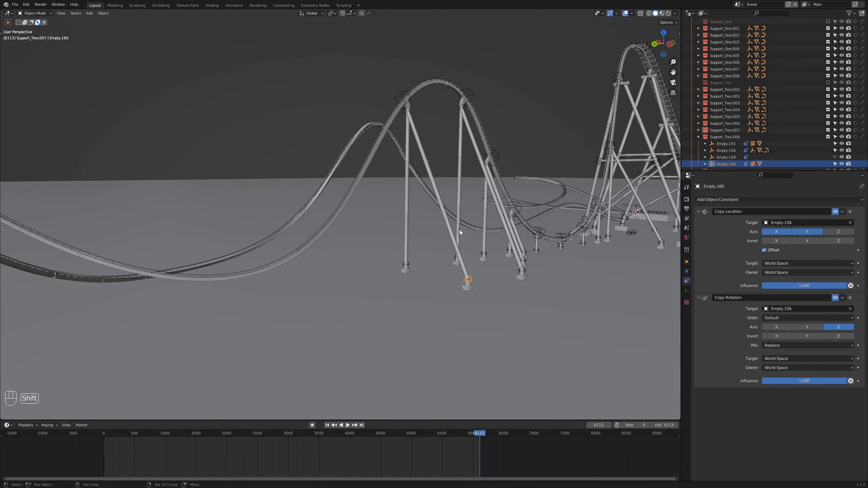
right_click(726, 137)
click(725, 137)
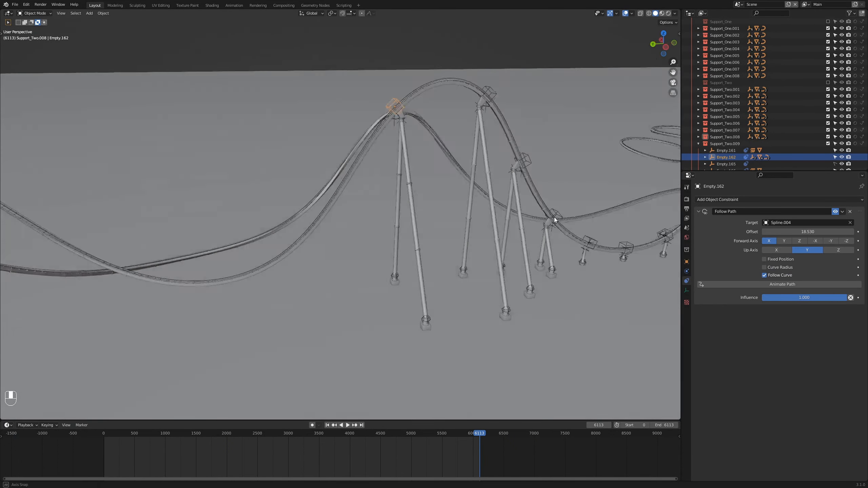
middle_drag(554, 217, 518, 251)
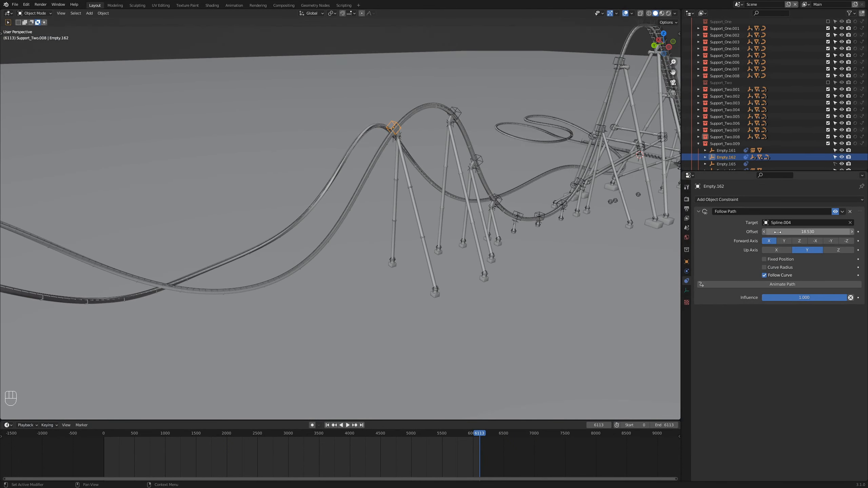
Reposition the footing Empty.166 of Support_Two.009 away from the track, undoing the first move
click(391, 303)
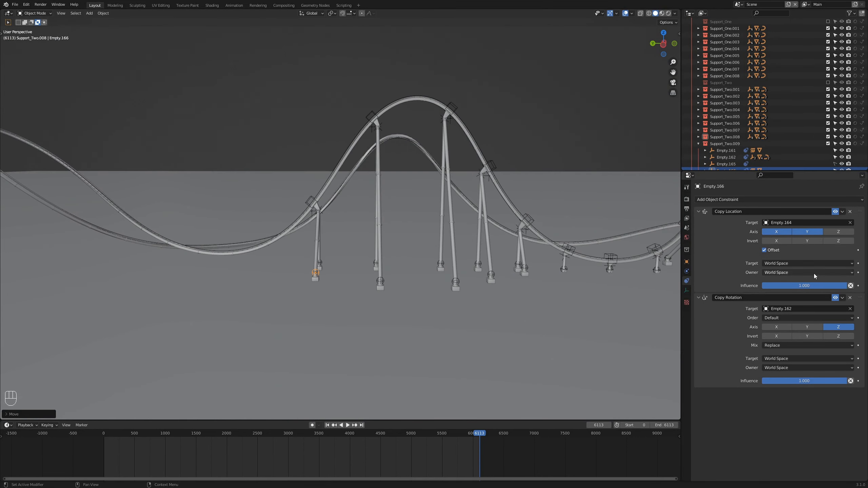
key(ctrl+z)
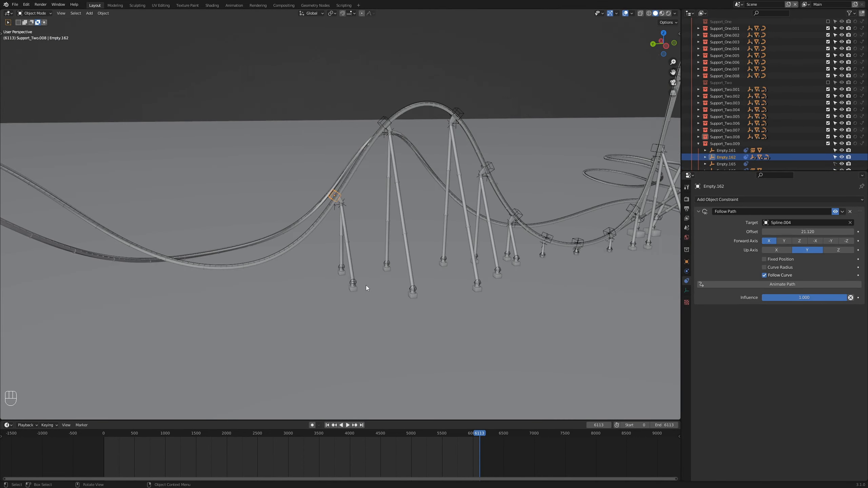
click(367, 288)
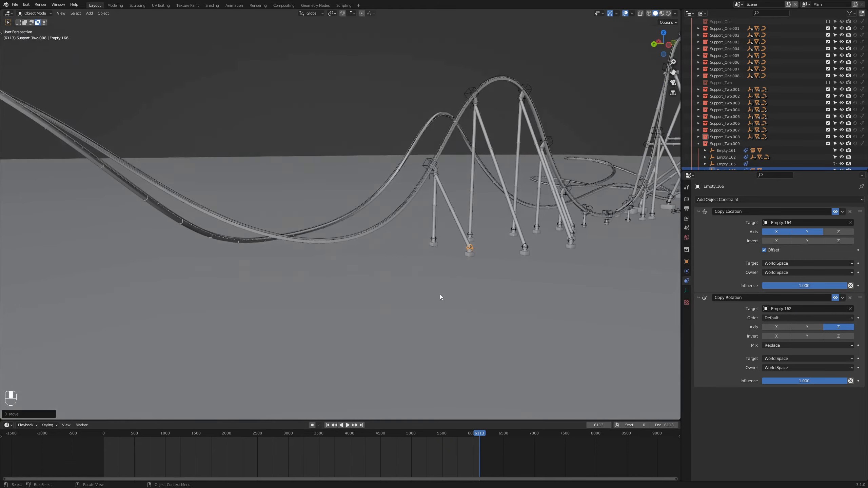
Duplicate the Support_Two.009 collection, set the Follow Path offset of the copy's Empty.168 to about 22.98 and reposition its outer footing
scroll(728, 104, down, 3)
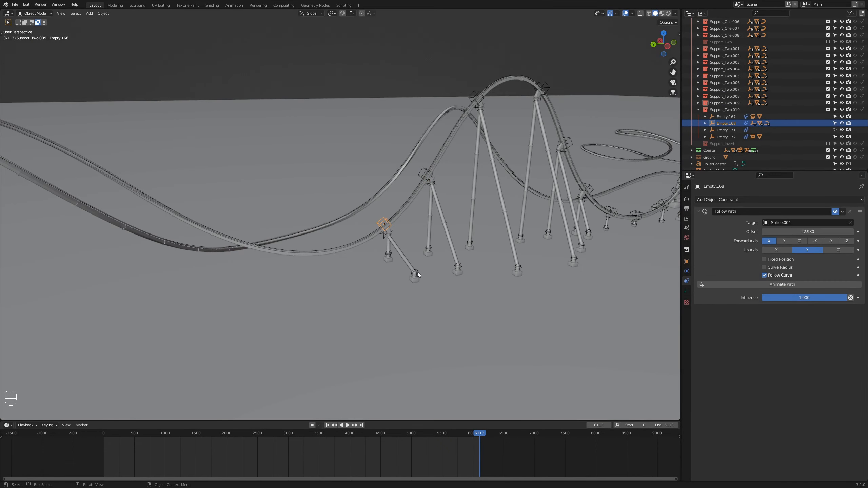
click(417, 271)
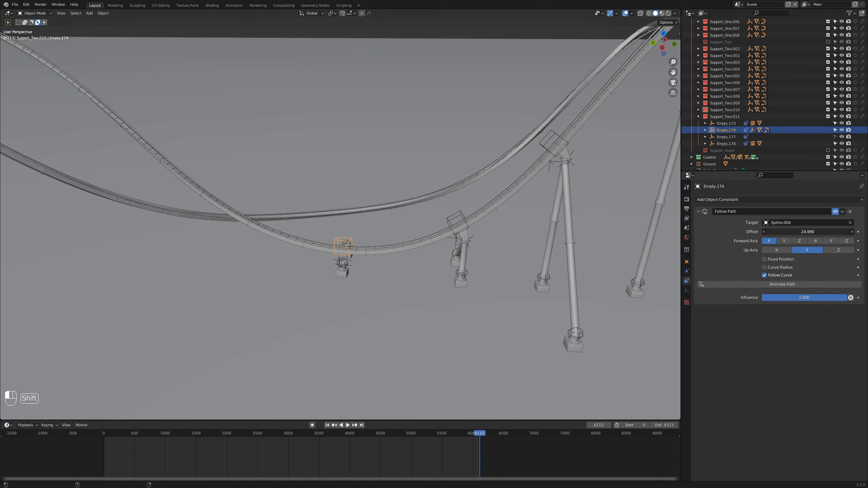
Move the footing Empty.178 of Support_Two.011 horizontally to the opposite side of the track from the previous support's footing
click(245, 235)
key(KP_7)
key(g)
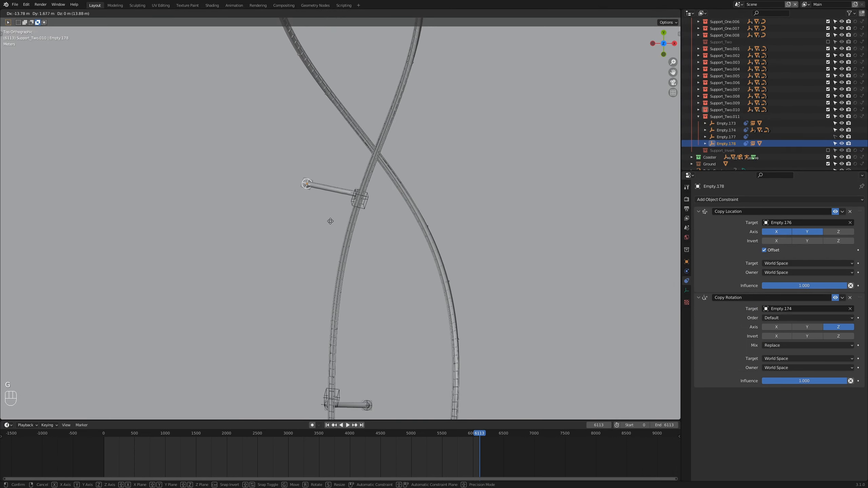
key(shift+z)
click(330, 221)
middle_drag(330, 221, 375, 205)
key(KP_7)
key(g)
click(373, 242)
middle_drag(373, 243, 454, 198)
scroll(732, 116, up, 5)
Duplicate the Support_One.008 collection and slide the copy along the track into the valley between the two-legged supports
right_click(732, 109)
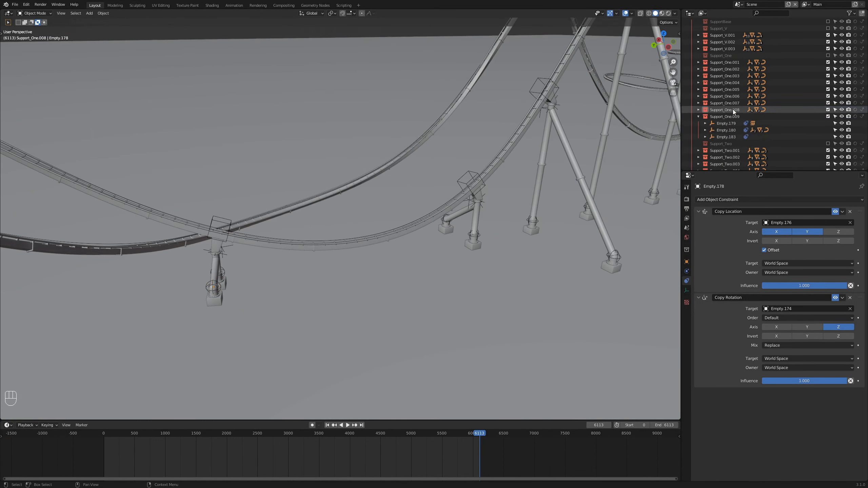
click(732, 109)
shift+drag(786, 232, 796, 233)
middle_drag(497, 287, 474, 279)
shift+drag(789, 232, 820, 232)
Duplicate the Support_One.009 collection and set the Follow Path offset of the copy's Empty.185 to about 25.51
click(698, 117)
right_click(725, 116)
click(725, 116)
click(726, 136)
shift+middle_drag(350, 277, 421, 276)
click(698, 124)
Duplicate the Support_Two.011 collection and slide the copy past the track crossing toward the turnaround
scroll(711, 130, down, 5)
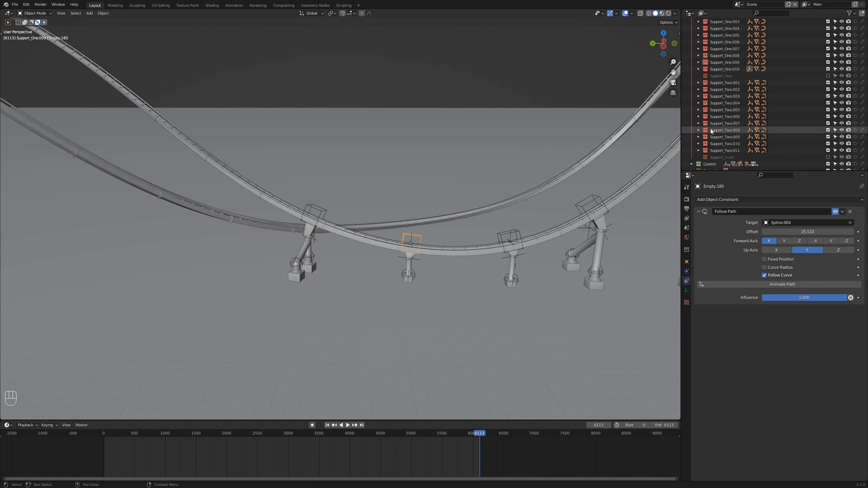
right_click(717, 136)
click(718, 137)
click(726, 157)
shift+drag(793, 232, 820, 232)
Move the footing Empty.194 of Support_Two.012 to the other side of the track in the top view
middle_drag(398, 154, 395, 235)
click(396, 209)
middle_drag(409, 177, 440, 218)
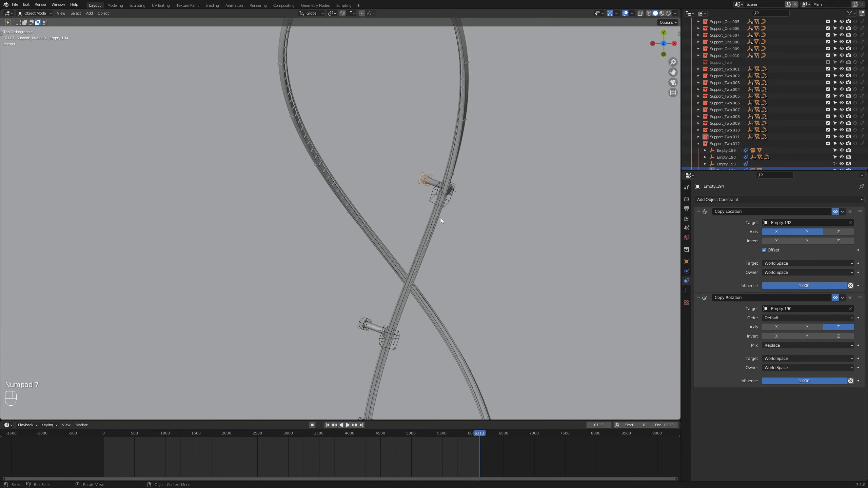
key(g)
click(534, 252)
middle_drag(478, 342, 362, 303)
Duplicate the Support_Two.012 collection and slide the copy farther up the track into the turnaround
scroll(716, 132, down, 3)
right_click(721, 103)
click(722, 103)
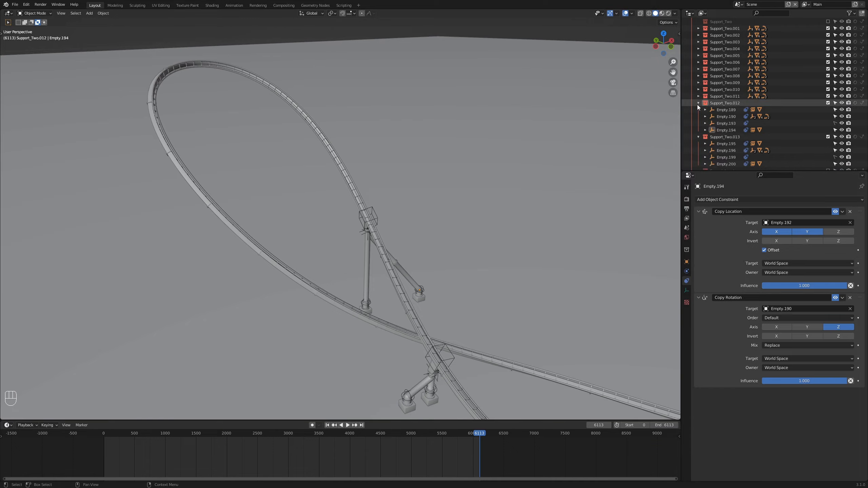
click(698, 103)
click(726, 123)
shift+drag(793, 232, 827, 231)
middle_drag(444, 260, 423, 274)
Move the footing Empty.200 of Support_Two.013 farther outside the turnaround in the top view
key(KP_7)
click(434, 216)
key(g)
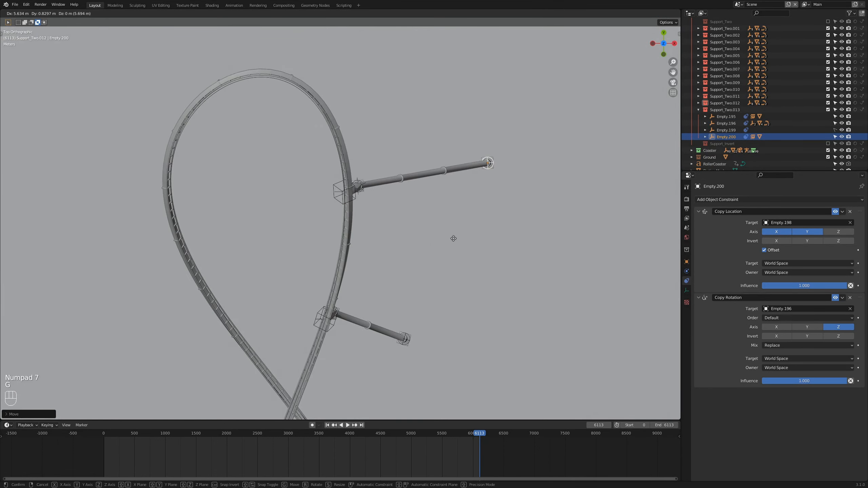
click(453, 238)
middle_drag(453, 238, 598, 207)
Duplicate the Support_Two.013 collection and set the Follow Path offset of the copy's Empty.202 to about 34.47
click(724, 110)
right_click(726, 111)
click(725, 110)
click(698, 109)
click(726, 130)
shift+drag(789, 232, 820, 232)
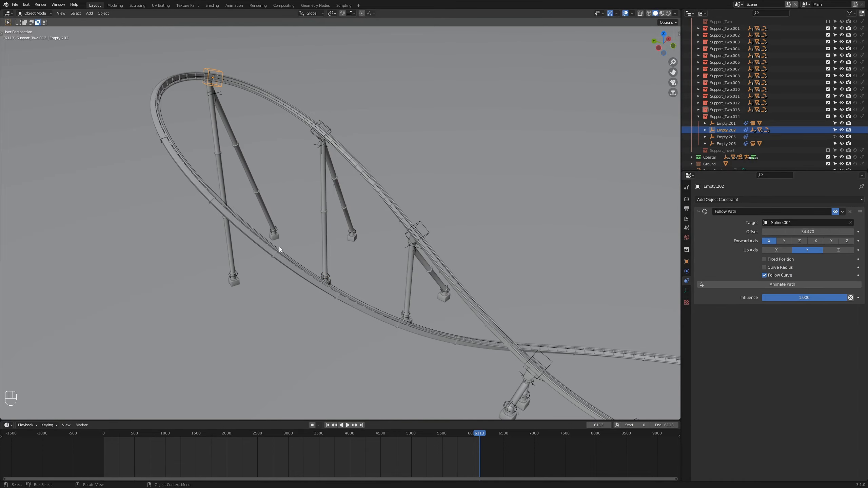
Reposition the footings of Support_Two.014 in the top view, placing Empty.206 inside the turnaround
click(279, 235)
key(KP_7)
key(g)
click(263, 363)
middle_drag(263, 363, 454, 205)
key(KP_7)
key(g)
click(359, 278)
middle_drag(417, 262, 386, 262)
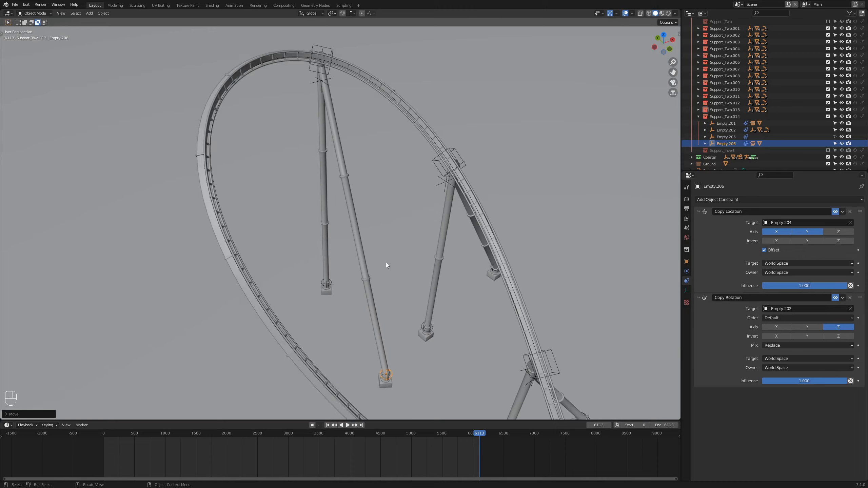
Duplicate the Support_Two.014 collection and set the Follow Path offset of the copy's Empty.208 to about 35.88
right_click(724, 117)
click(726, 116)
click(698, 116)
click(726, 137)
shift+drag(792, 232, 841, 232)
middle_drag(403, 247, 355, 301)
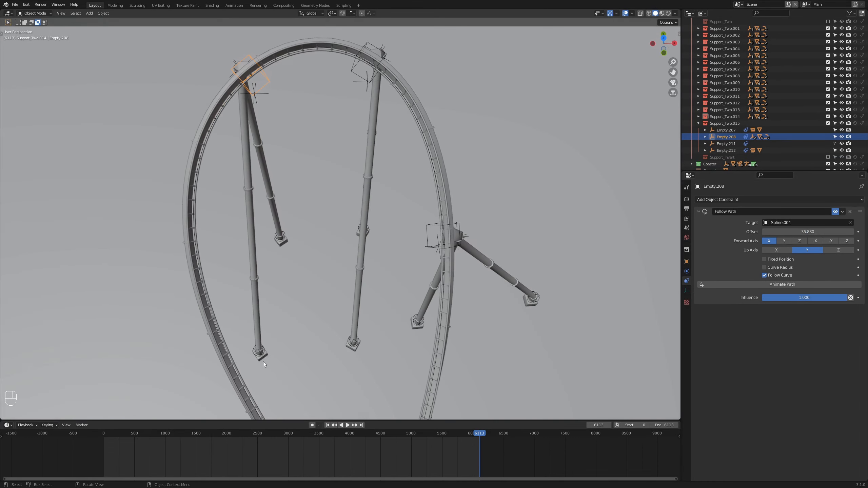
Reposition the footing Empty.207 of Support_Two.015 on the ground in the top view
click(263, 361)
key(KP_7)
key(g)
click(360, 334)
middle_drag(359, 334, 448, 256)
Duplicate the Support_Two.015 collection and slide the copy farther around the turnaround
right_click(726, 124)
click(726, 124)
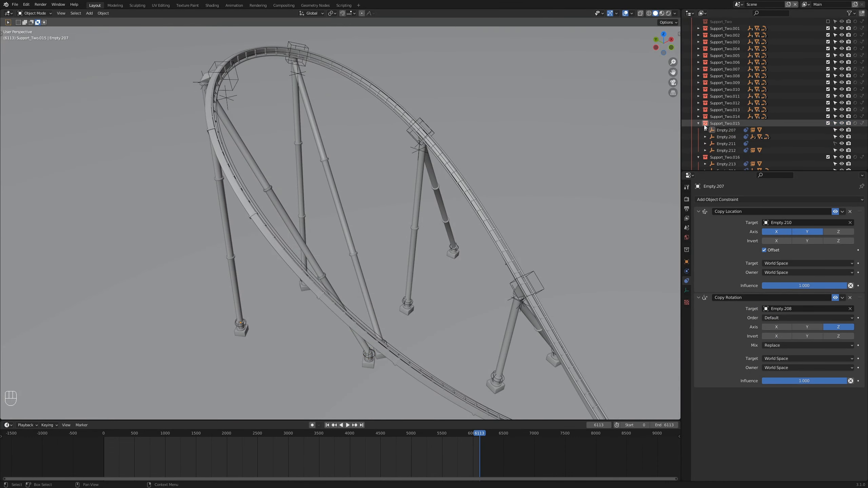
click(698, 123)
click(726, 144)
shift+drag(793, 232, 834, 232)
middle_drag(403, 246, 328, 294)
Reposition a footing of Support_Two.016 on the ground in the top view
click(315, 345)
key(KP_7)
key(g)
click(399, 235)
middle_drag(399, 235, 436, 244)
Duplicate the Support_Two.016 collection and set the Follow Path offset of the copy's Empty.220 to about 37.9
scroll(333, 272, down, 4)
right_click(731, 130)
click(732, 128)
click(698, 130)
click(726, 151)
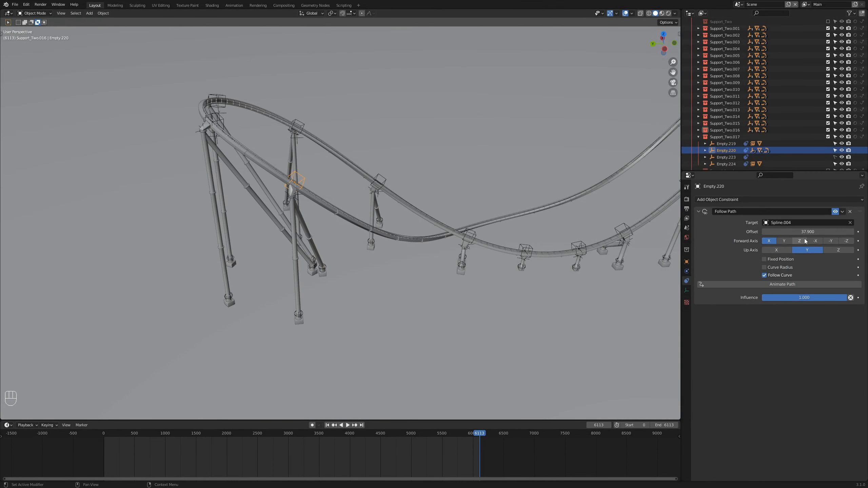
shift+drag(808, 232, 816, 232)
Move the footing Empty.224 of Support_Two.017 to the outer side of the turnaround in the top view
click(727, 164)
key(KP_7)
key(g)
click(326, 318)
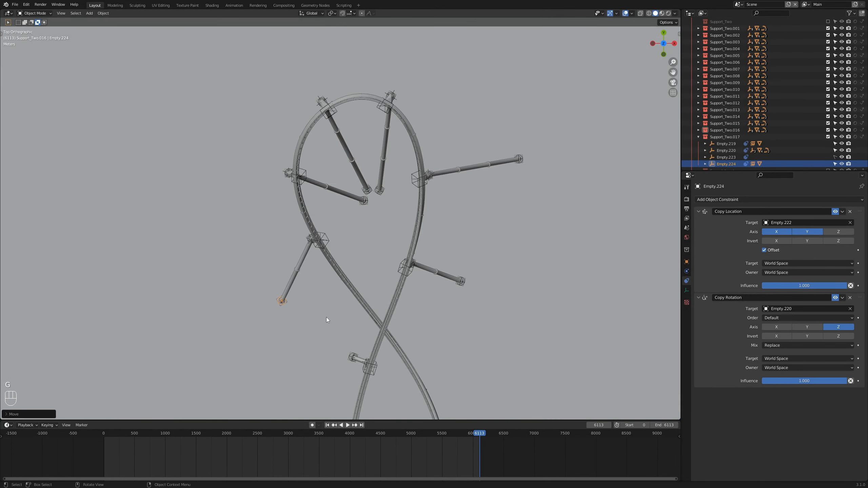
middle_drag(534, 202, 477, 262)
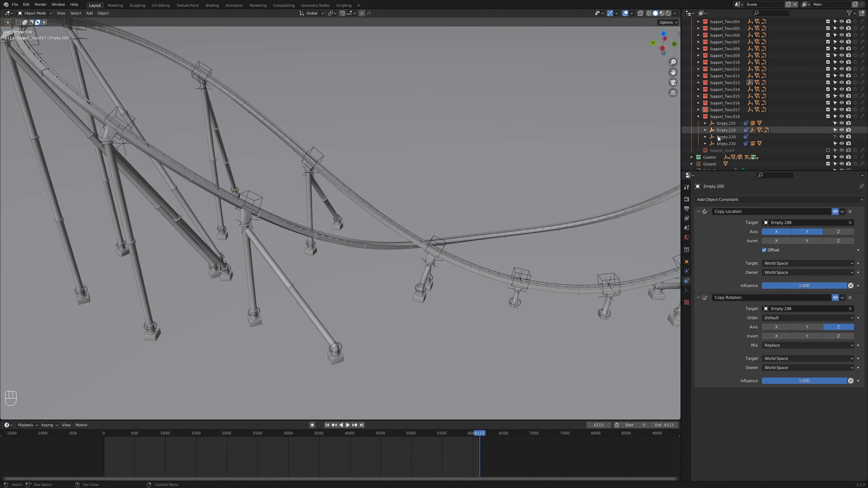
Slide Support_Two.018 farther down the track using Empty.226 and move its footing Empty.230 closer to the track
click(726, 129)
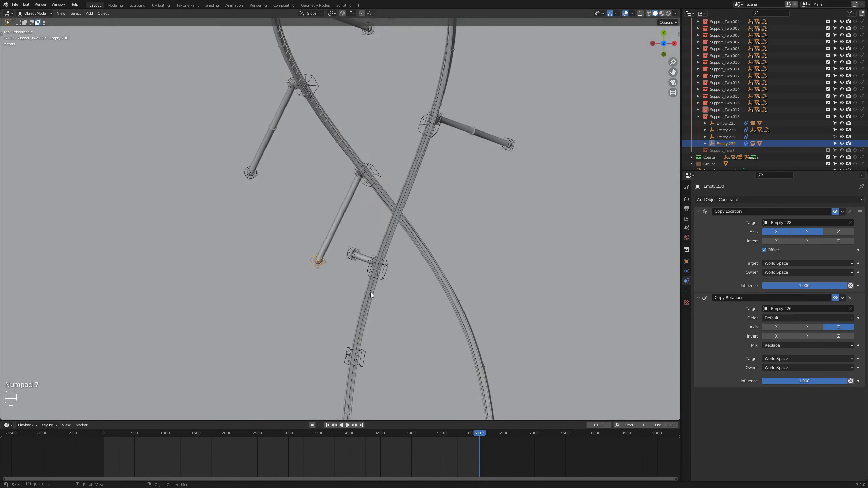
key(g)
click(406, 218)
middle_drag(406, 218, 391, 275)
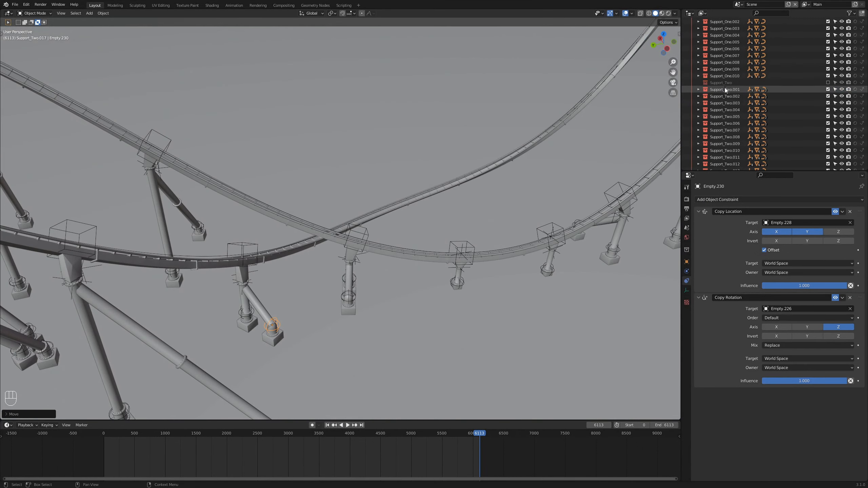
Duplicate the Support_One.010 collection and set the Follow Path offset of the copy's Empty.232 to about 44.33
click(726, 96)
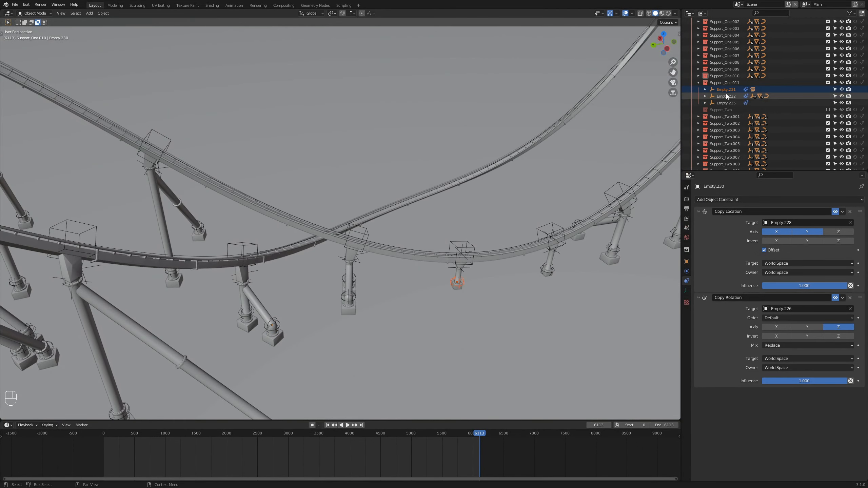
drag(807, 232, 796, 231)
shift+middle_drag(437, 253, 446, 259)
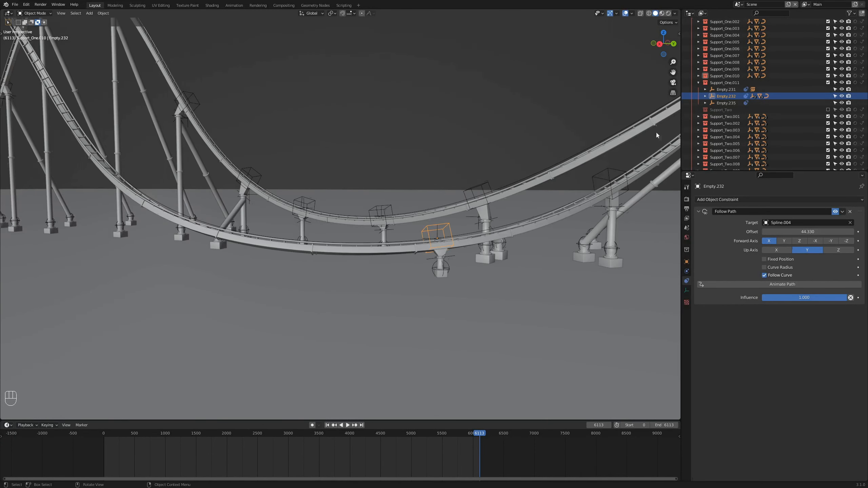
Duplicate Support_One.011 and Support_One.012 to add two more one-legged supports along the valley, setting Empty.242's Follow Path offset to about 47.5
right_click(726, 83)
click(726, 83)
click(698, 83)
click(726, 103)
shift+drag(807, 232, 820, 232)
click(698, 89)
click(727, 110)
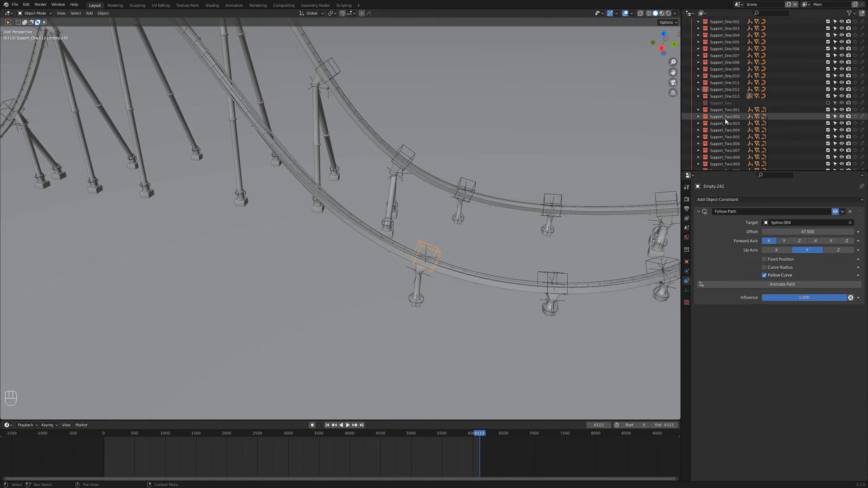
Duplicate the Support_Two.018 collection, place the copy up the next slope and move its footing Empty.251 farther out from the track
click(734, 144)
right_click(735, 145)
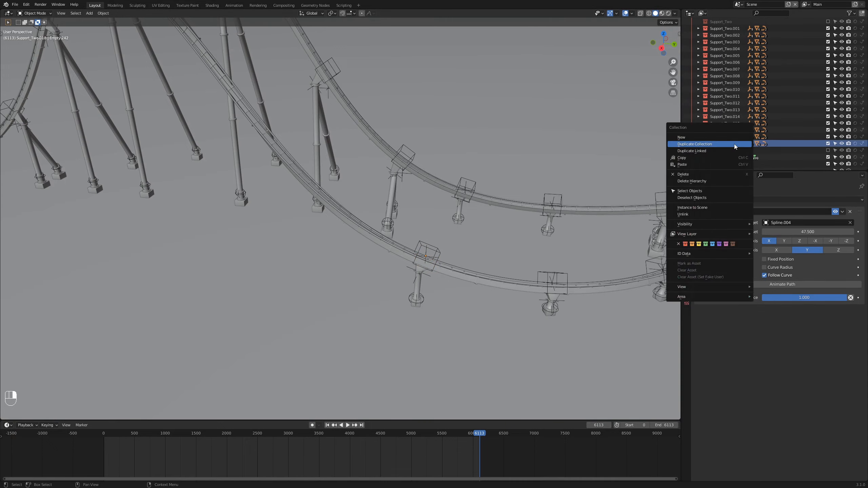
click(734, 144)
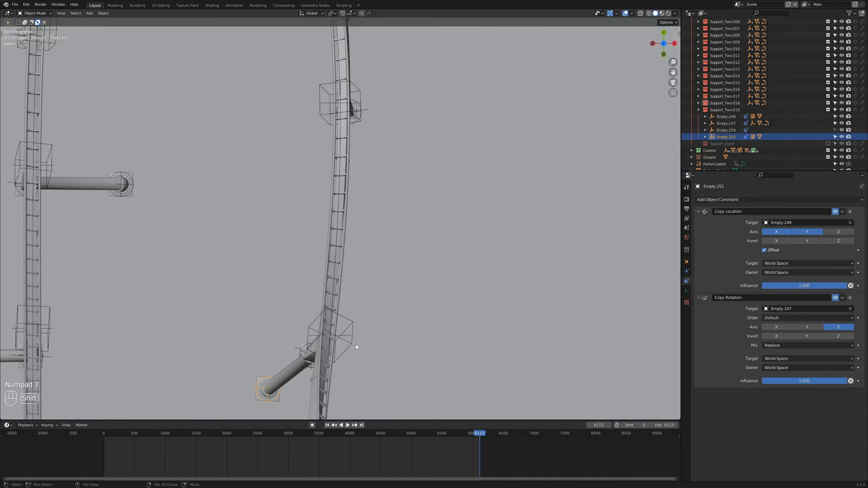
key(g)
click(276, 277)
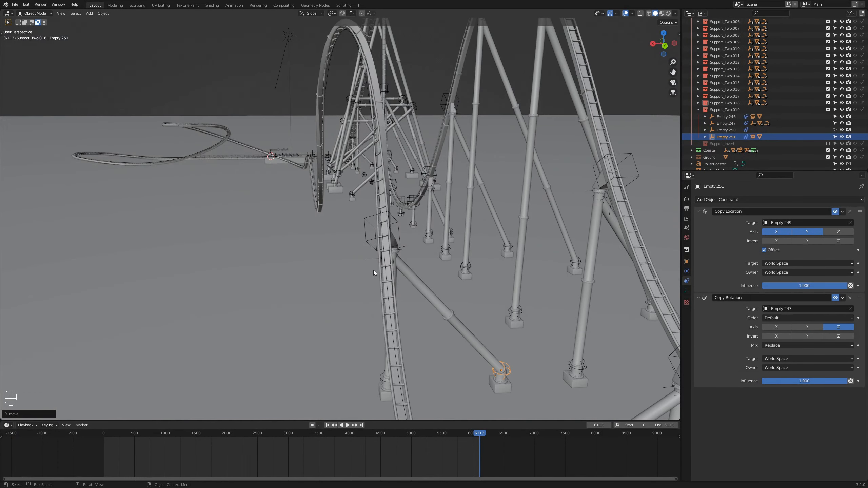
Duplicate the Support_Invert collection and set the copy's Empty.253 to follow Spline.004 with an offset of about 52.91
click(699, 110)
right_click(721, 117)
click(721, 117)
click(731, 110)
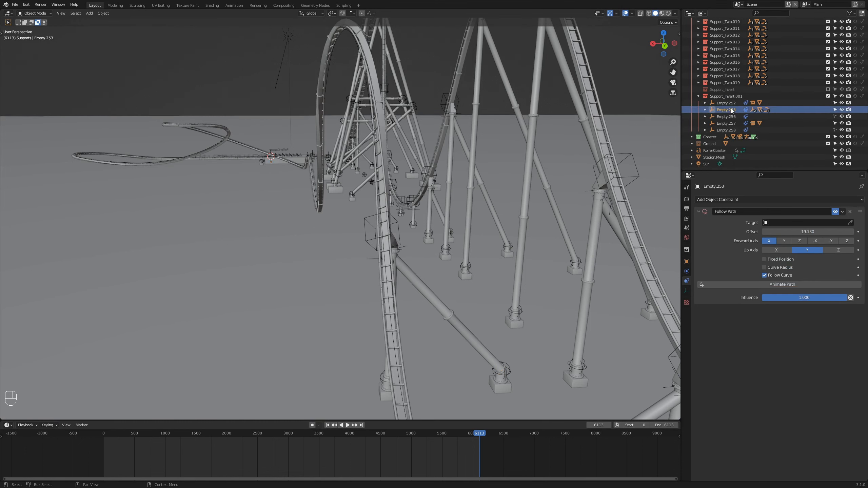
drag(789, 231, 820, 232)
shift+middle_drag(428, 152, 403, 187)
middle_drag(342, 187, 317, 155)
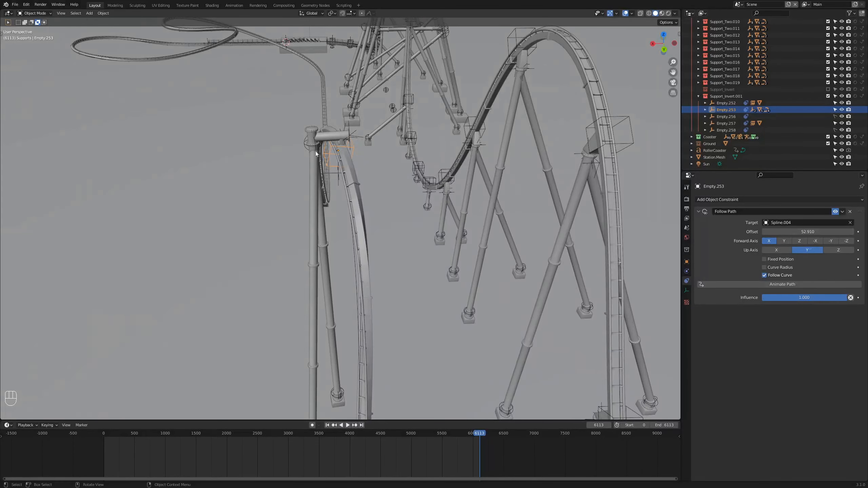
Move the post's top joint Empty.254 of Support_Invert.001 across to the other side of the track in the top view
click(314, 146)
key(KP_7)
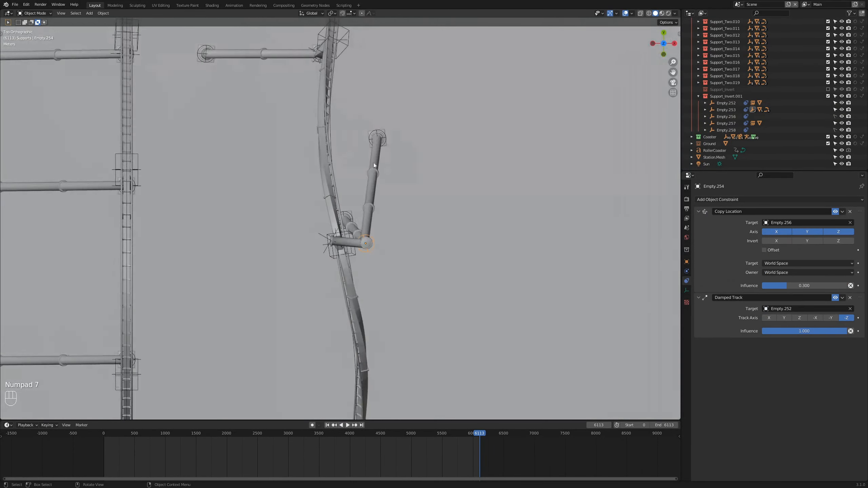
scroll(396, 246, up, 3)
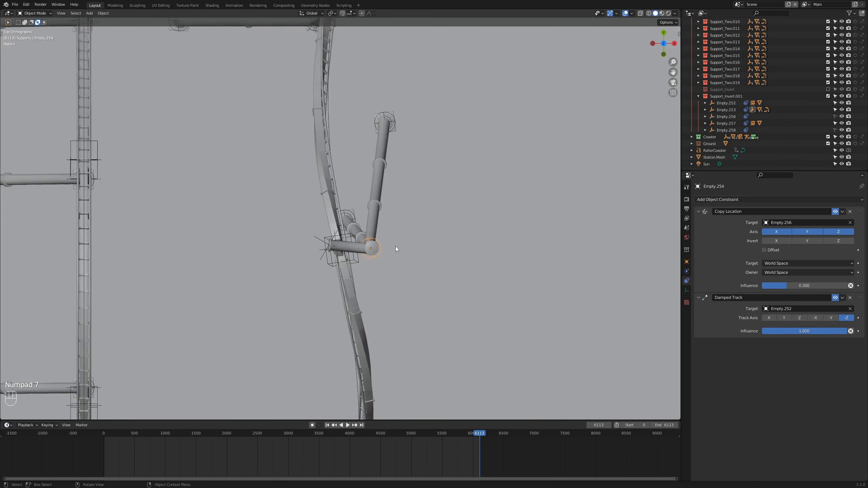
key(g)
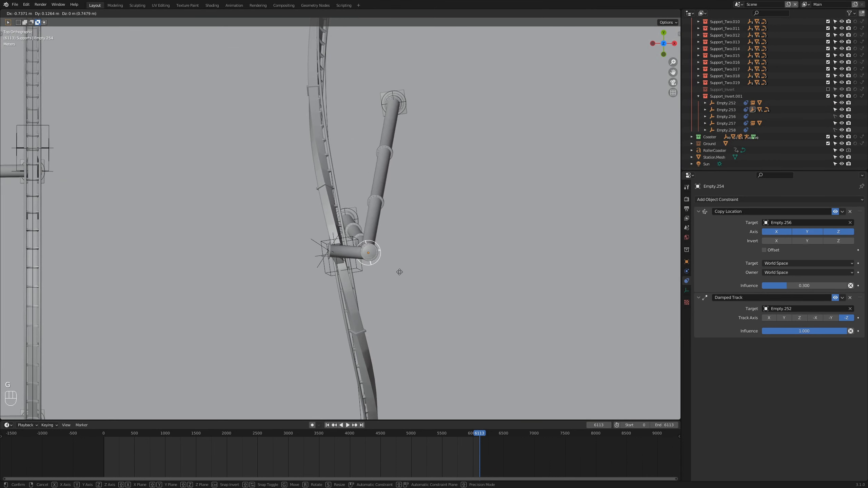
click(287, 284)
Move the footings Empty.252 and Empty.257 of Support_Invert.001 to the other side of the track in the top view
click(349, 221)
key(g)
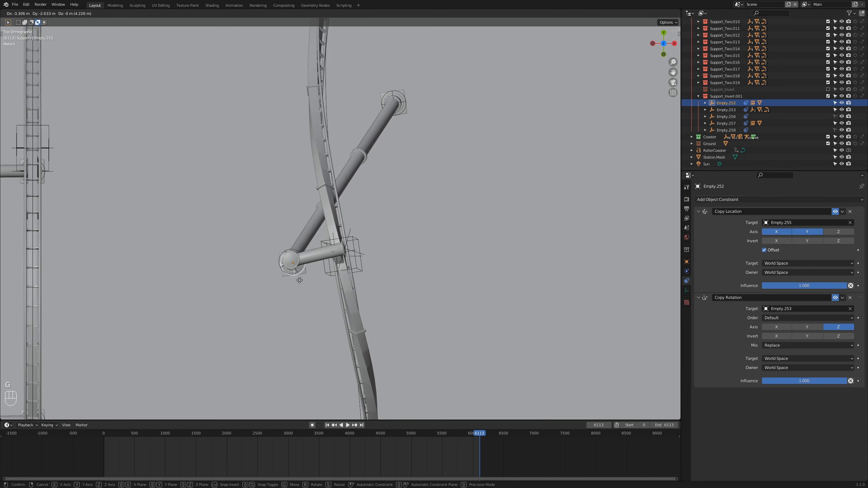
click(298, 279)
click(409, 104)
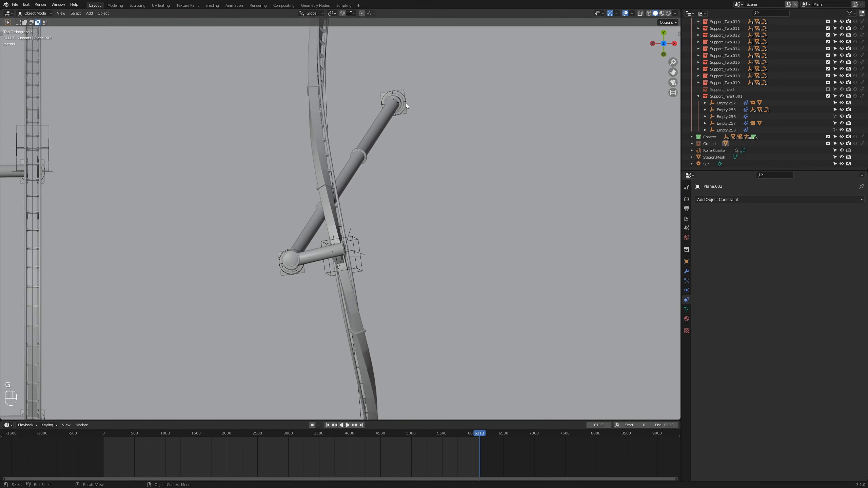
click(406, 103)
key(g)
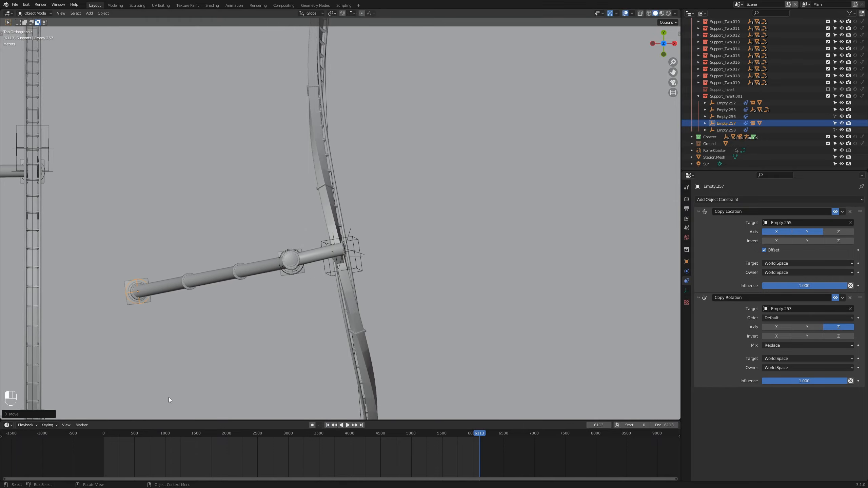
scroll(349, 303, down, 8)
middle_drag(348, 304, 320, 236)
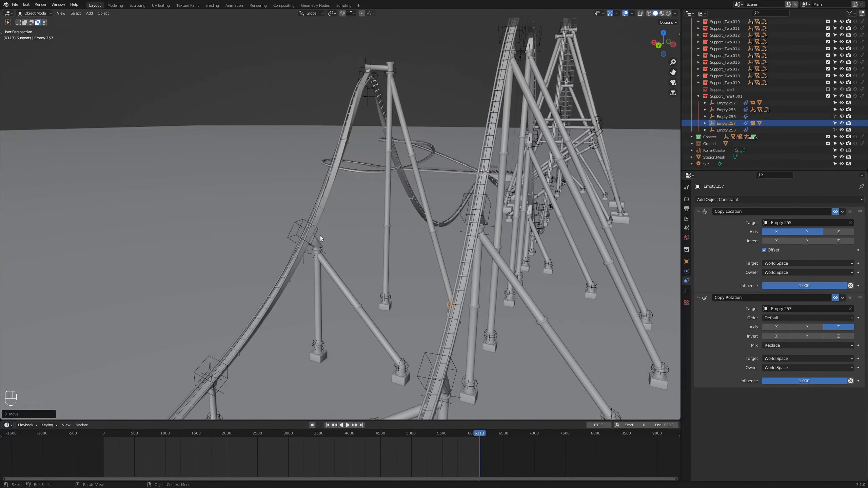
Fine-tune the Follow Path offset of the two-legged support near the inverted one and select the footing Empty.251
click(320, 235)
shift+drag(807, 232, 812, 232)
middle_drag(380, 236, 420, 246)
shift+drag(808, 232, 817, 232)
middle_drag(478, 318, 539, 318)
shift+middle_drag(540, 318, 465, 296)
click(386, 275)
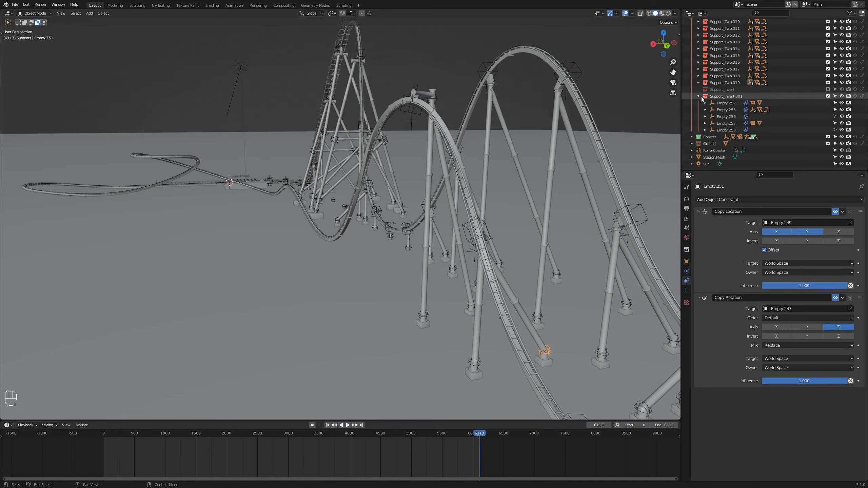
Duplicate the Support_Two.019 collection, slide the copy to the far slope of the hill with Empty.260's offset and select its footing Empty.264
click(698, 96)
right_click(721, 117)
click(721, 118)
click(726, 137)
shift+drag(808, 232, 817, 232)
click(403, 277)
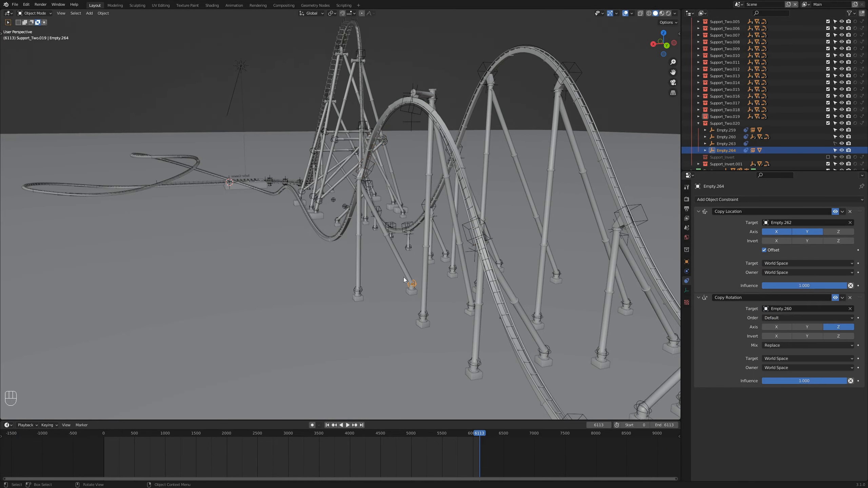
scroll(403, 277, up, 5)
middle_drag(504, 248, 451, 313)
scroll(444, 278, down, 5)
scroll(388, 314, down, 5)
scroll(451, 313, up, 2)
Duplicate the Support_Two.020 collection, slide the copy farther down the slope along the path and select its footing
click(698, 123)
right_click(721, 124)
click(721, 125)
click(726, 144)
shift+drag(808, 232, 818, 232)
click(371, 305)
scroll(393, 260, up, 4)
middle_drag(393, 260, 412, 272)
shift+middle_drag(411, 272, 507, 319)
Slide Support_Two.022's Empty.272 past the low dip and move its footing Empty.276 along the global X axis
click(698, 130)
click(725, 151)
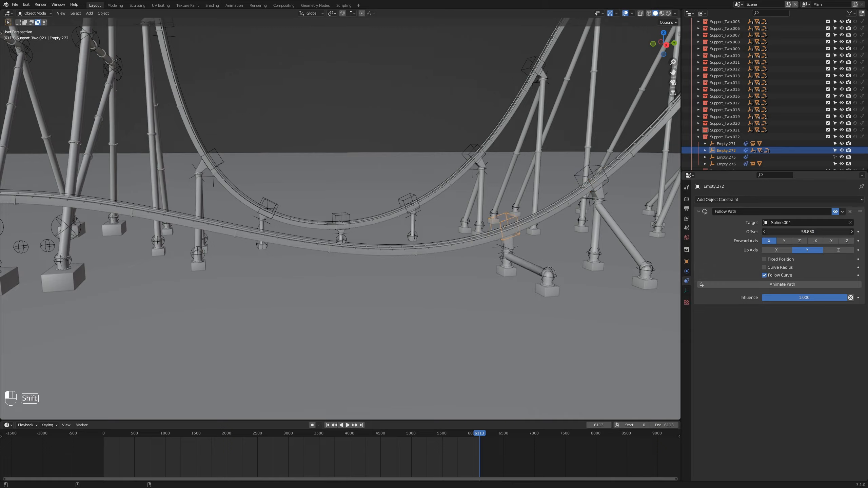
shift+drag(808, 232, 817, 232)
middle_drag(376, 267, 384, 287)
click(98, 275)
middle_drag(144, 253, 212, 274)
shift+middle_drag(212, 274, 379, 218)
key(g)
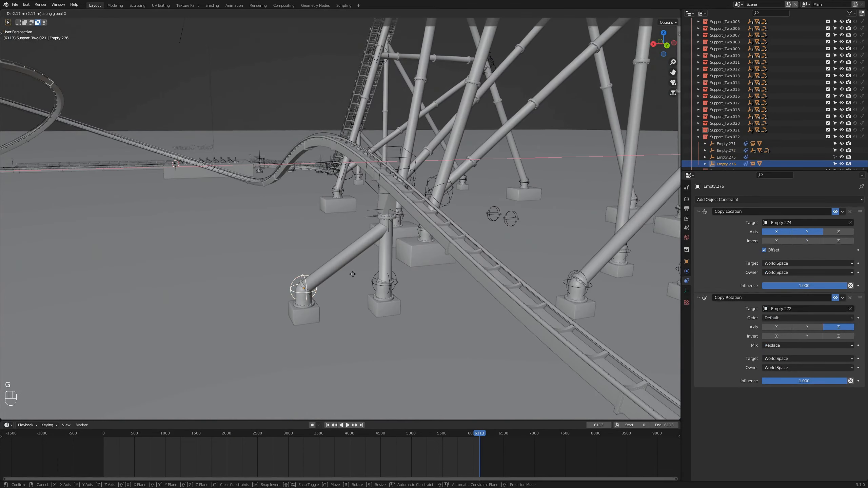
click(416, 271)
middle_drag(416, 272, 441, 287)
Duplicate Support_One.013 and Support_One.014 to add two one-legged supports along the low dip, following Spline.004
click(725, 151)
shift+drag(799, 232, 810, 232)
middle_drag(284, 270, 332, 288)
scroll(719, 130, up, 5)
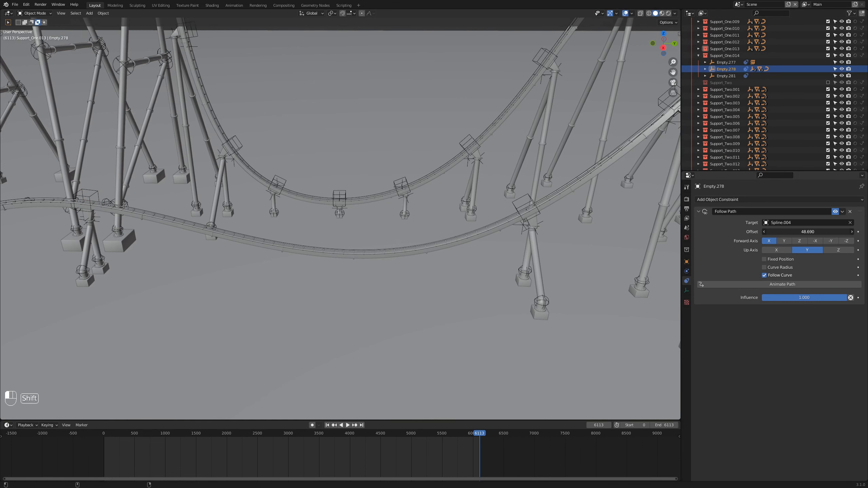
right_click(723, 56)
click(722, 56)
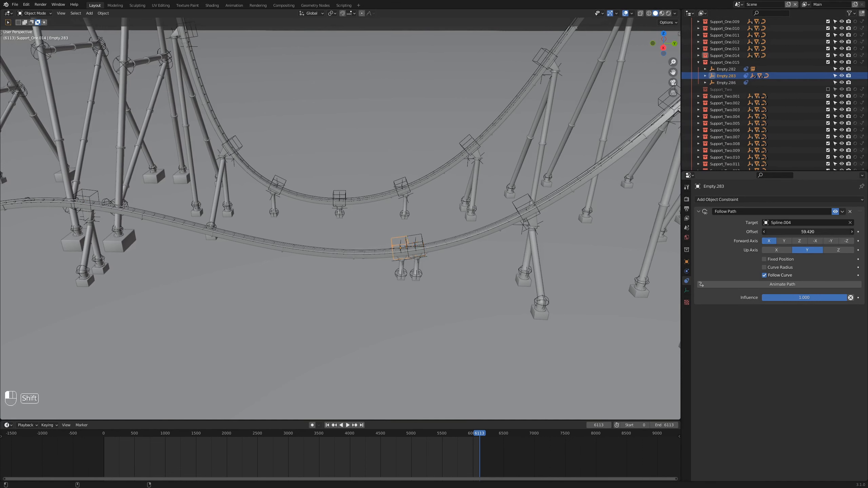
Duplicate the Support_One.015 collection and slide the copy's Empty.288 farther along the dip
right_click(722, 62)
click(723, 64)
shift+drag(798, 232, 789, 229)
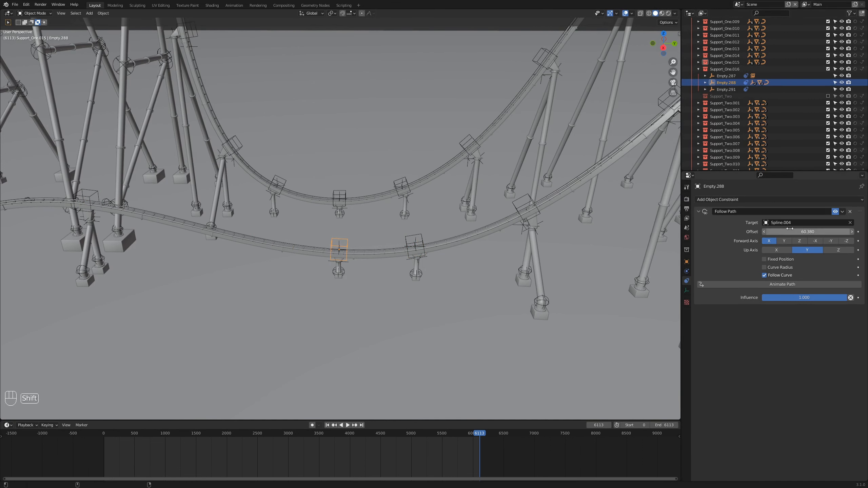
middle_drag(458, 294, 441, 259)
click(477, 240)
click(436, 252)
shift+drag(800, 231, 808, 231)
Duplicate the Support_One.016 collection and place the copy beyond the small hill, setting Empty.293's Follow Path offset to about 66.99
scroll(342, 292, down, 3)
mouse_move(362, 253)
middle_down()
mouse_move(342, 292)
mouse_move(378, 250)
middle_up()
scroll(378, 253, up, 3)
right_click(697, 70)
click(698, 72)
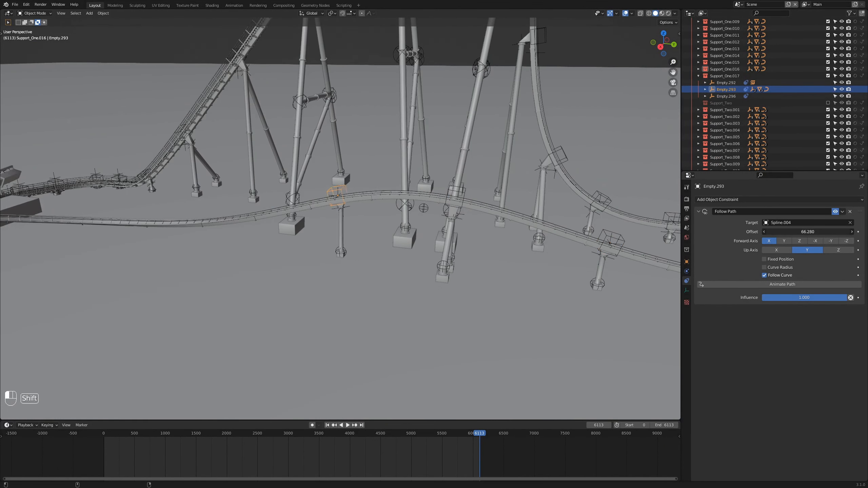
click(321, 199)
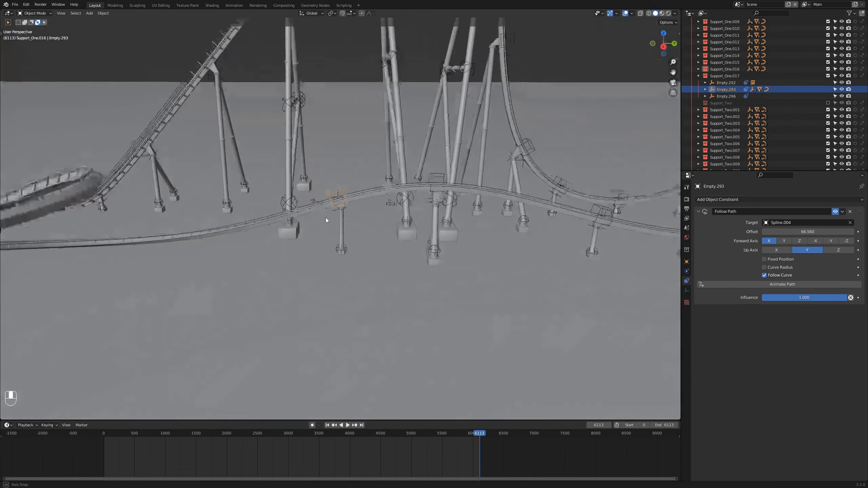
middle_drag(325, 217, 410, 246)
Duplicate the Support_One.017 collection and set Empty.298's Follow Path offset to about 68.82
right_click(700, 75)
click(700, 75)
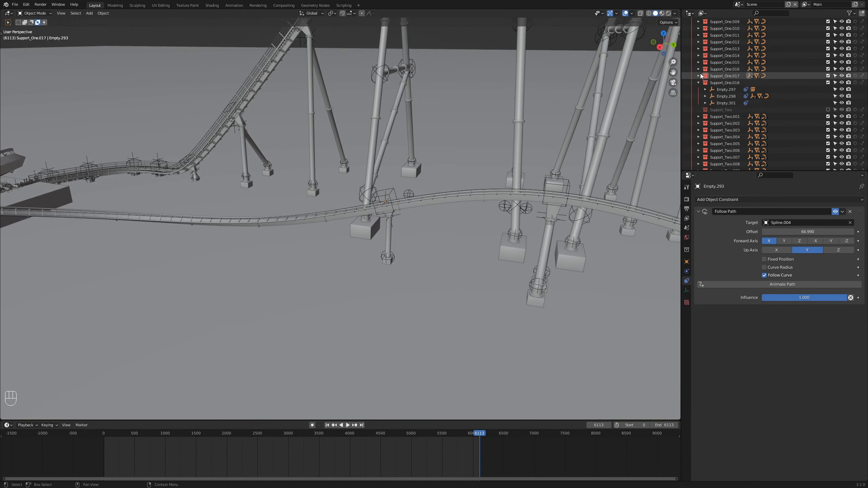
shift+drag(808, 232, 821, 232)
middle_drag(222, 239, 362, 247)
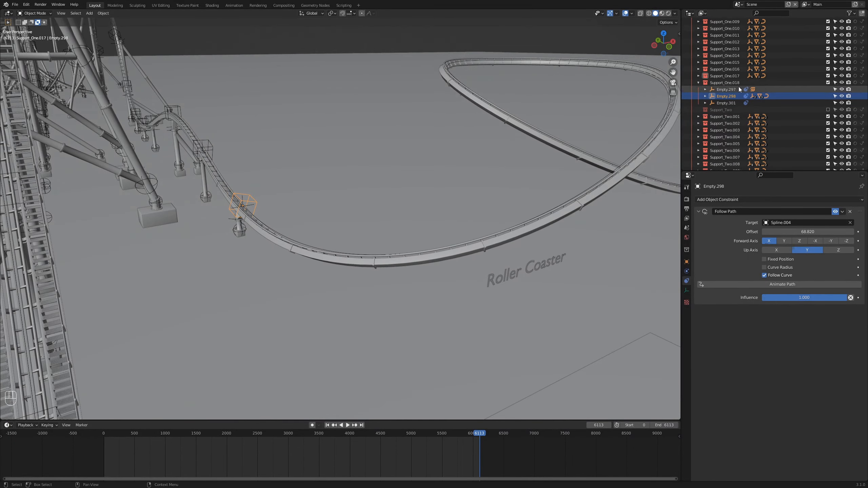
Duplicate Support_One.018 and Support_One.019 into the banked turn, setting the offsets of Empty.303 to about 70.69 and Empty.308 to about 71.94
right_click(728, 90)
click(727, 90)
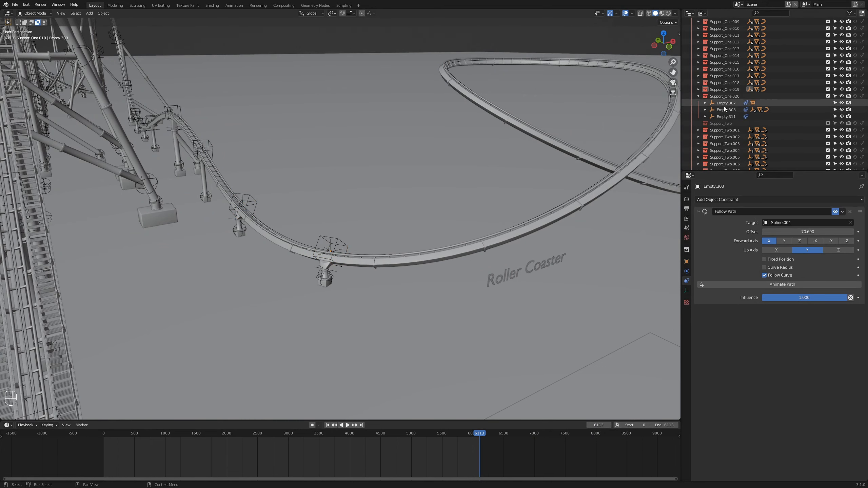
shift+drag(807, 232, 811, 232)
middle_drag(474, 239, 388, 238)
Duplicate the Support_Two.022 collection, slide the copy onto the rising curve with Empty.313 and move its footing Empty.317 to the track's outer side
click(698, 96)
scroll(739, 119, down, 10)
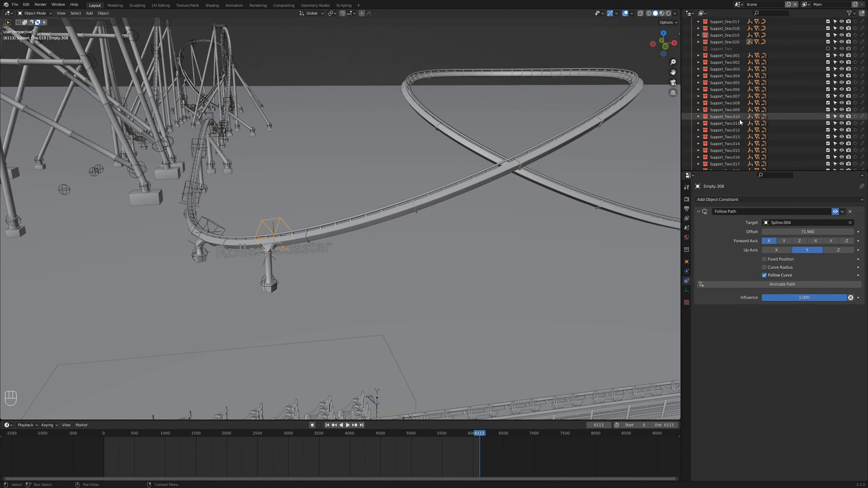
right_click(738, 118)
click(738, 118)
click(727, 137)
shift+drag(807, 232, 823, 232)
click(448, 282)
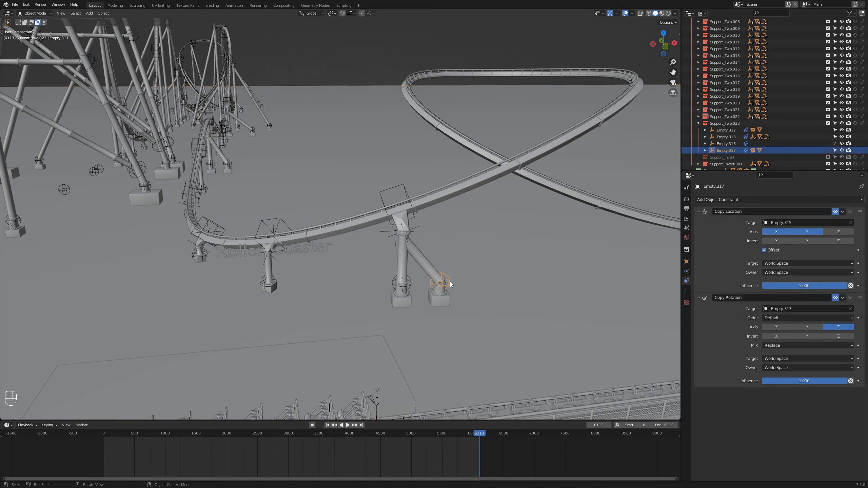
key(KP_7)
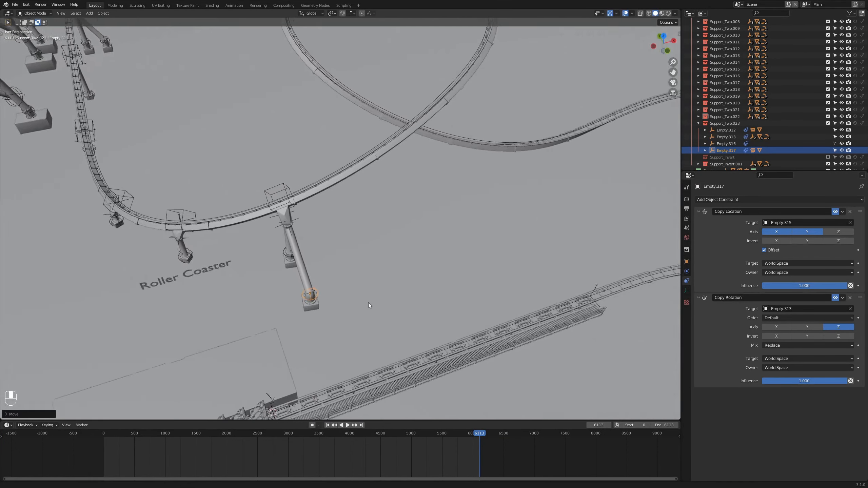
middle_drag(368, 303, 393, 294)
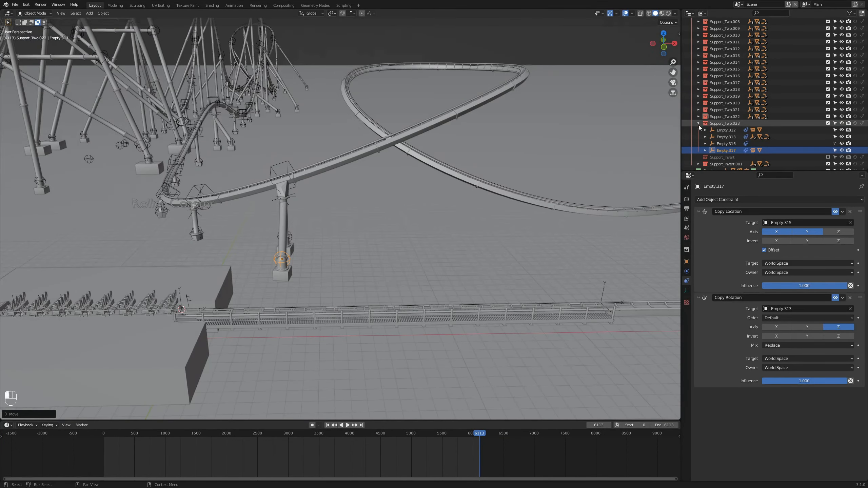
Slide Support_Two.024's Empty.319 farther up the rising curve and move its footing Empty.323 outward in the top view
click(724, 144)
shift+drag(807, 232, 812, 232)
click(448, 253)
key(KP_7)
key(g)
click(509, 296)
middle_drag(478, 304, 410, 239)
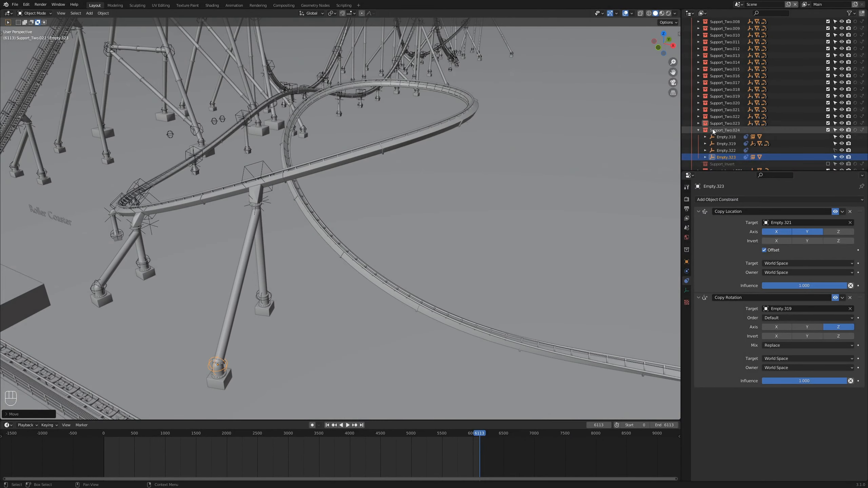
Move Support_Two.025's footing Empty.329 outward from the helix just past the track crossing in the top view
click(726, 164)
key(KP_7)
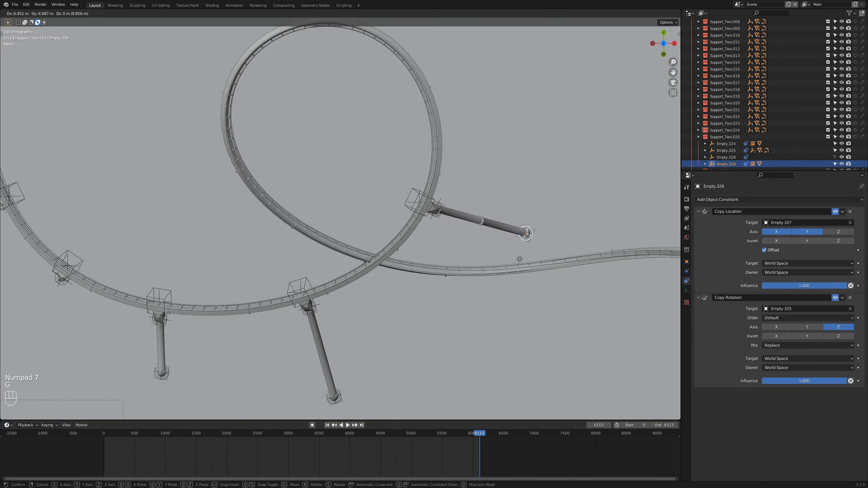
click(519, 259)
middle_drag(519, 259, 422, 300)
Duplicate the Support_Two.025 collection, set Empty.331's offset to about 79.4 and move the footing Empty.335 inside the helix
right_click(736, 139)
click(736, 138)
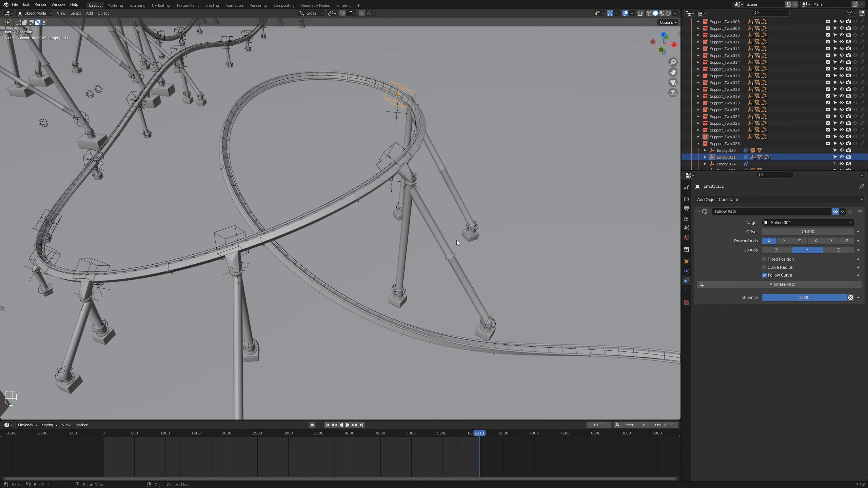
click(471, 228)
key(KP_7)
key(g)
click(381, 246)
key(g)
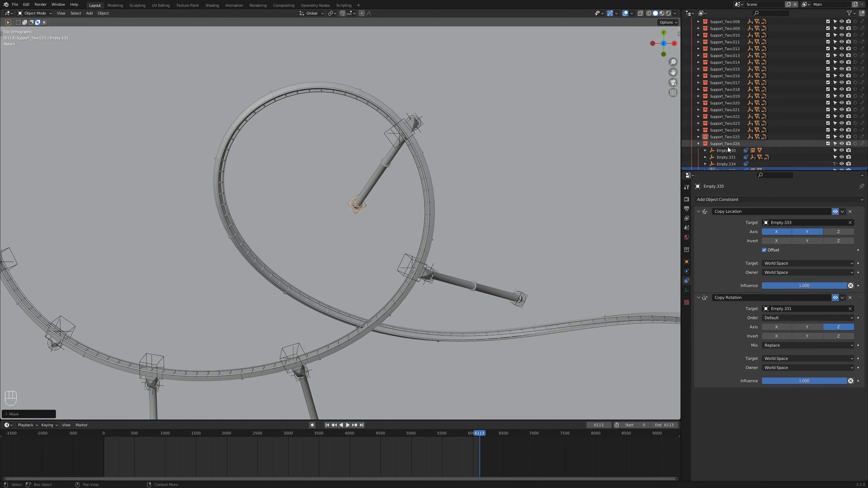
middle_drag(564, 192, 502, 233)
Set the offset of Support_Two.027's Empty.337 to about 80.61 and move its footing Empty.341 toward the helix centre
click(727, 124)
drag(805, 232, 769, 233)
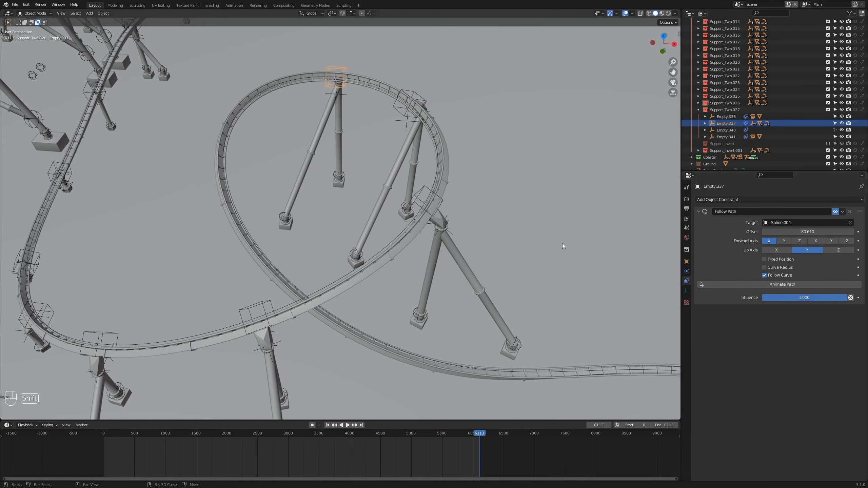
click(288, 222)
key(KP_7)
key(g)
click(333, 268)
middle_drag(333, 269, 382, 255)
Duplicate the Support_Two.027 collection, set Empty.343's offset to about 81.85 and move the footing Empty.347 toward the helix centre
right_click(725, 110)
click(724, 110)
click(699, 110)
click(726, 130)
drag(804, 232, 769, 232)
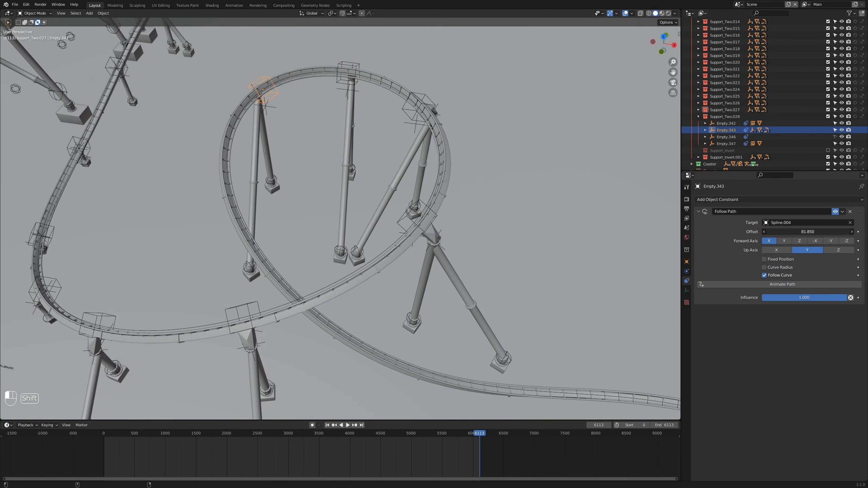
click(266, 241)
key(KP_7)
key(g)
click(337, 241)
middle_drag(337, 241, 364, 294)
Duplicate the Support_Two.028 collection, slide Empty.349 farther around the helix and move the footing Empty.353 toward the centre
right_click(730, 118)
click(690, 119)
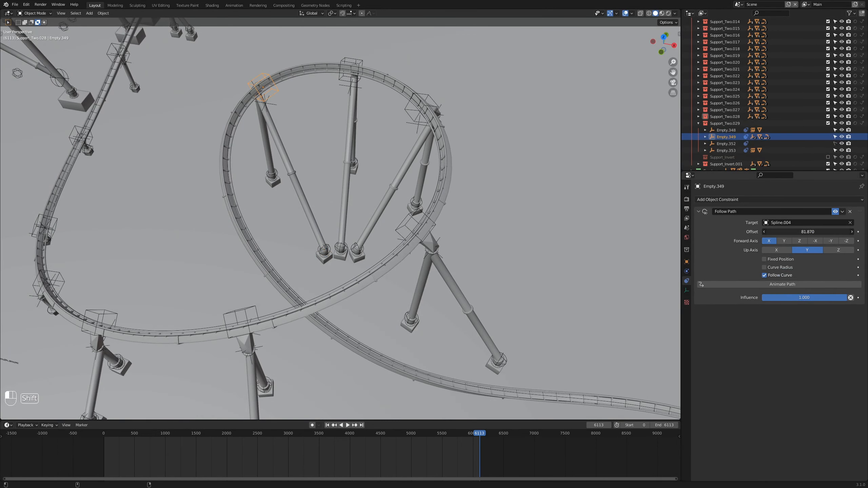
click(324, 250)
key(KP_7)
key(g)
click(354, 236)
middle_drag(373, 352, 387, 300)
Duplicate the Support_Two.029 collection and slide the copy's Empty.355 down the helix exit, just before the track crossing
right_click(731, 123)
click(731, 123)
click(698, 124)
click(726, 144)
shift+drag(807, 232, 803, 232)
Move Support_Two.030's footing Empty.359 between the two crossing tracks, clear of both, in the top view
click(413, 335)
key(KP_7)
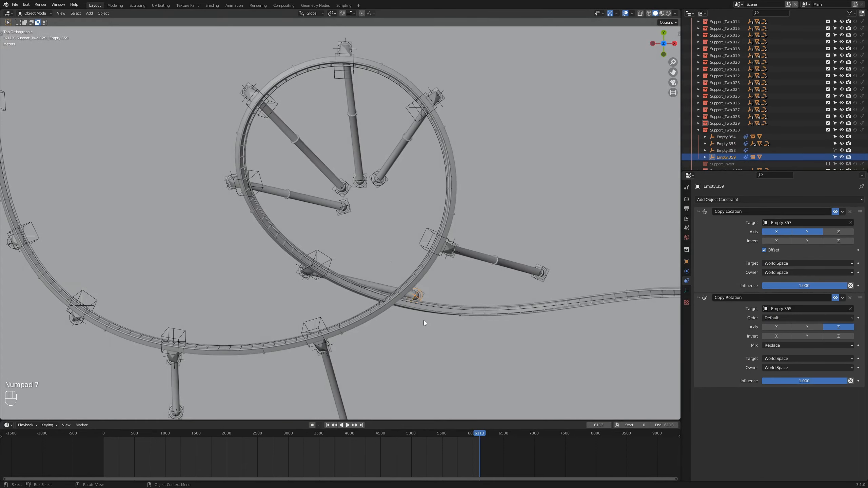
click(347, 249)
middle_drag(347, 249, 405, 292)
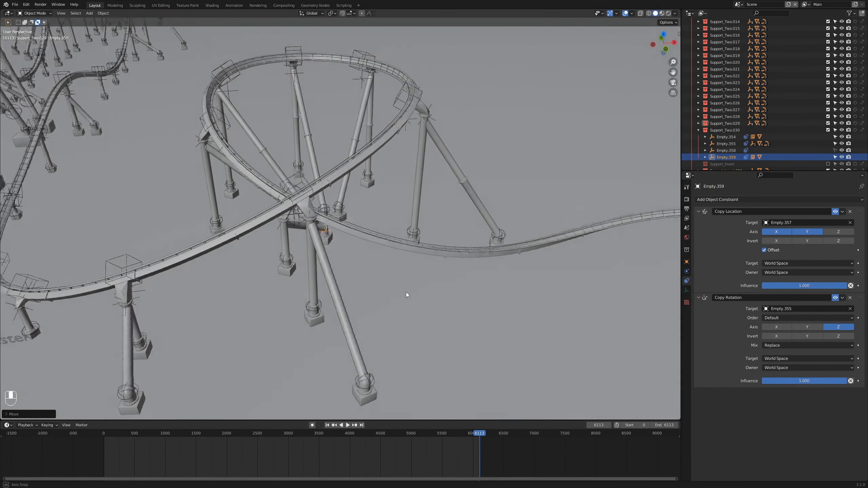
key(KP_7)
click(332, 349)
middle_drag(332, 349, 335, 302)
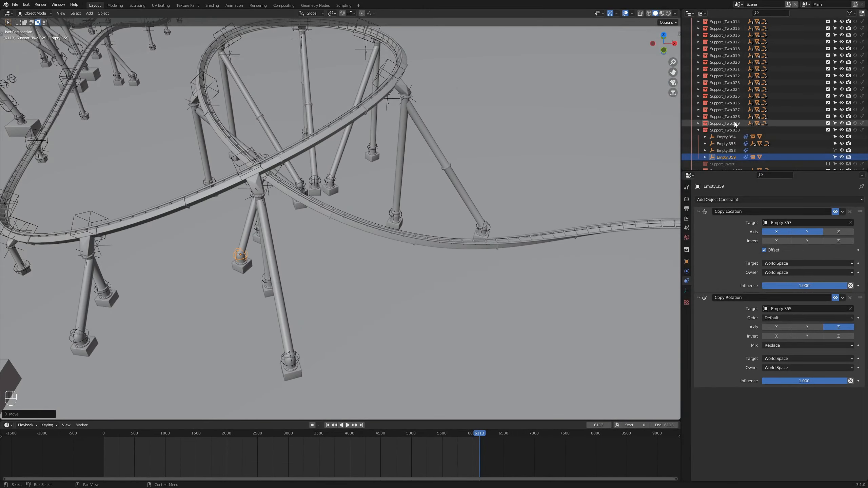
Try another two-legged support by duplicating Support_Two.030, sliding Empty.361 to the track crossing and moving the footing Empty.365
right_click(732, 130)
click(731, 130)
click(698, 130)
click(727, 150)
shift+drag(808, 232, 803, 232)
middle_drag(427, 263, 299, 270)
click(298, 270)
key(KP_7)
key(g)
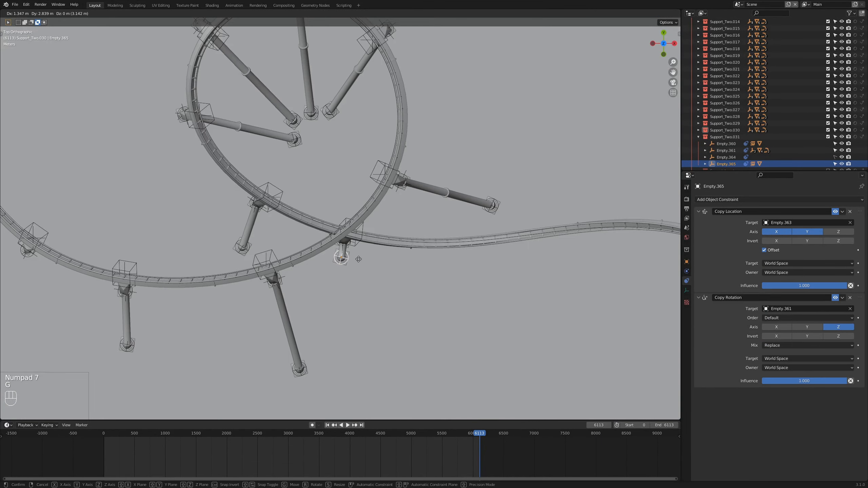
click(357, 259)
middle_drag(357, 259, 297, 262)
Try Empty.361 at an offset of about 89.84, and delete the Support_Two.031 collection with its hierarchy
click(726, 151)
mouse_move(807, 232)
mouse_down()
mouse_move(820, 232)
mouse_move(808, 232)
mouse_up()
right_click(732, 137)
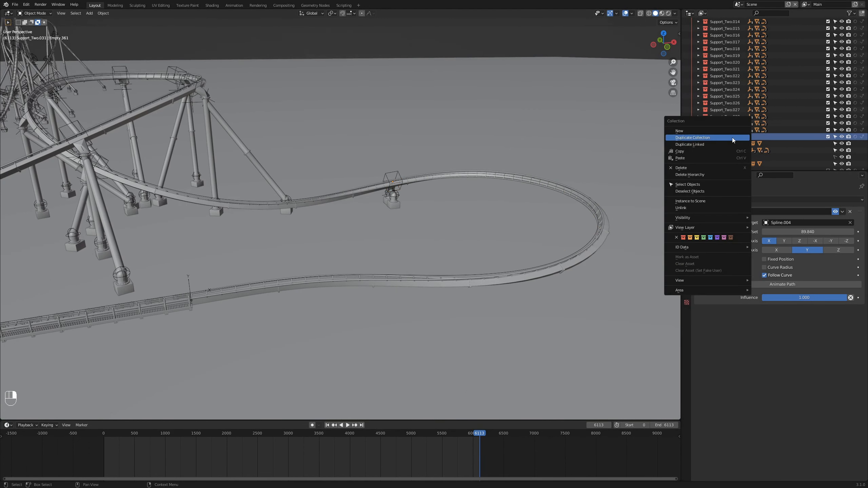
click(732, 175)
Duplicate the Support_One.020 collection and place the copy just past the track crossing, setting Empty.361's offset to about 86.04
scroll(734, 146, up, 15)
right_click(734, 123)
click(726, 87)
click(725, 144)
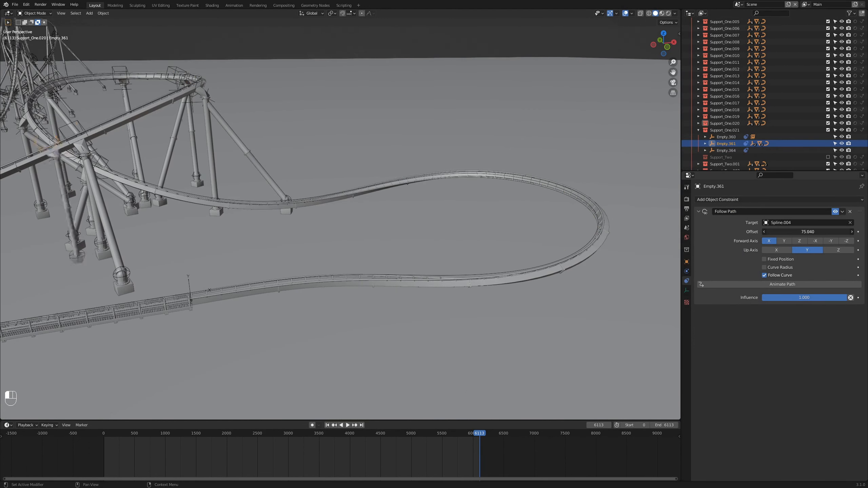
middle_drag(270, 255, 291, 254)
Duplicate the Support_One.021 collection and slide the copy farther along the track, setting Empty.366's Follow Path offset to about 87.43
right_click(714, 131)
click(713, 131)
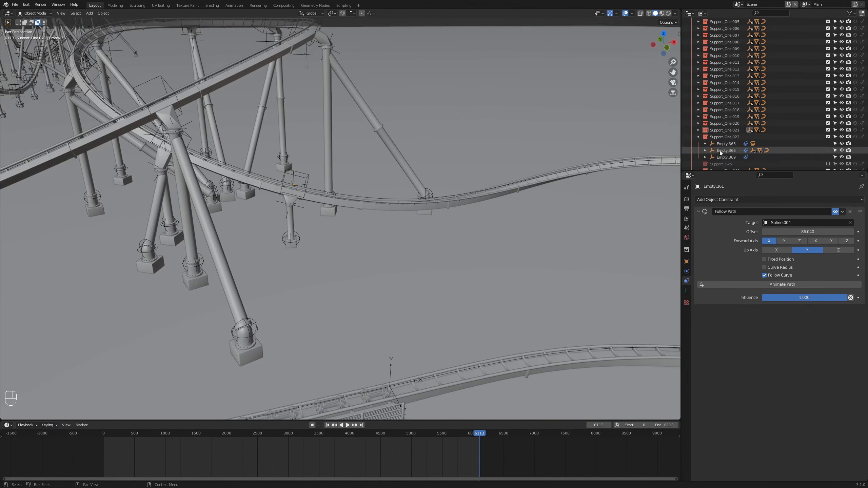
drag(807, 232, 813, 231)
scroll(405, 263, down, 3)
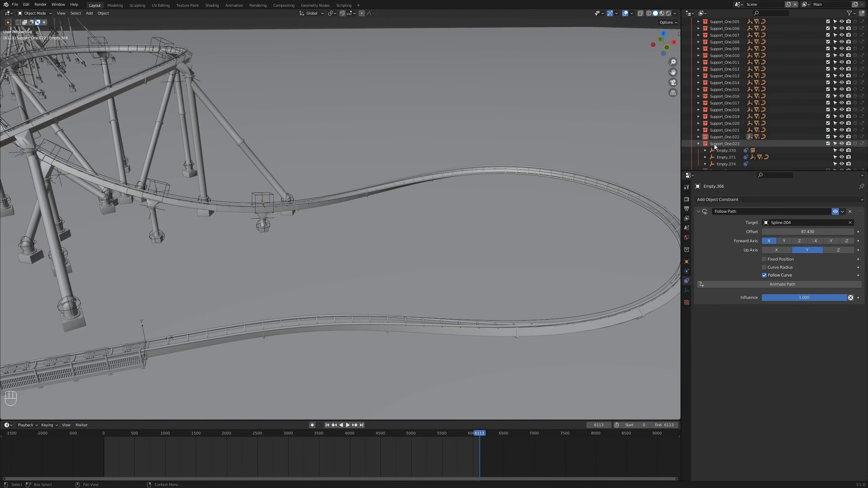
Duplicate the Support_One.023 collection and place the copy before the far curve, setting Empty.376's offset to about 90.92
click(699, 144)
right_click(715, 144)
click(715, 145)
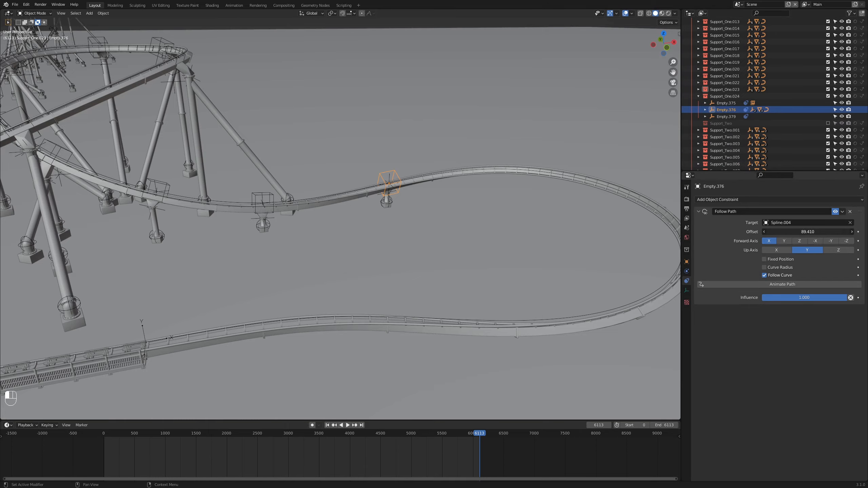
drag(808, 232, 827, 232)
middle_drag(587, 276, 436, 225)
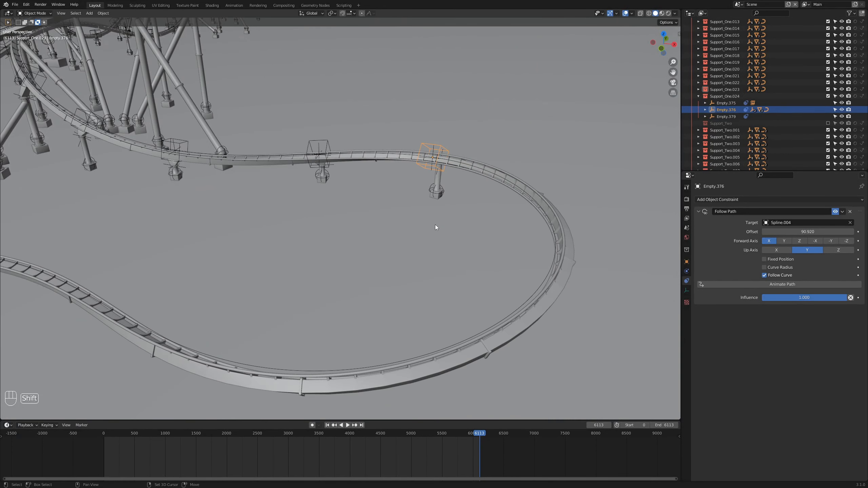
Try a two-legged support at the start of the far curve, with Empty.381 at offset 91.96 and its footing moved in the top view
right_click(724, 123)
click(725, 123)
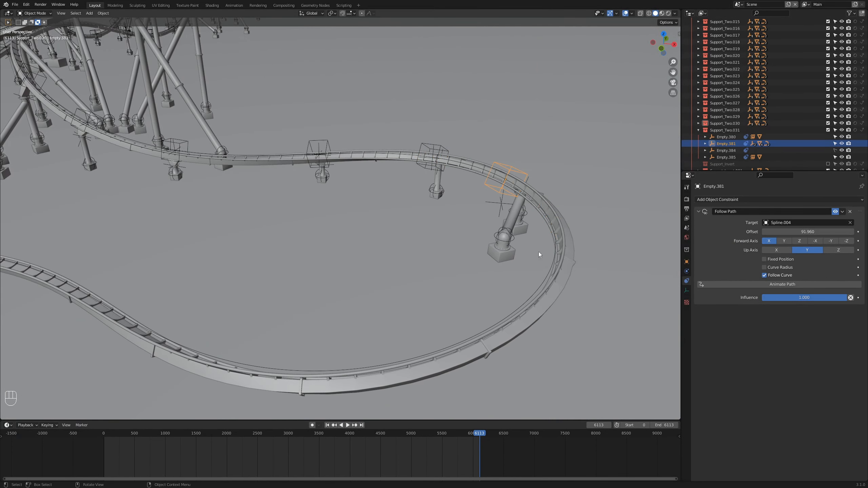
click(504, 236)
key(KP_7)
key(g)
click(547, 258)
shift+middle_drag(499, 333, 473, 260)
Try duplicating the Support_Two.031 collection and shifting part of the two-legged support along the X axis
right_click(732, 131)
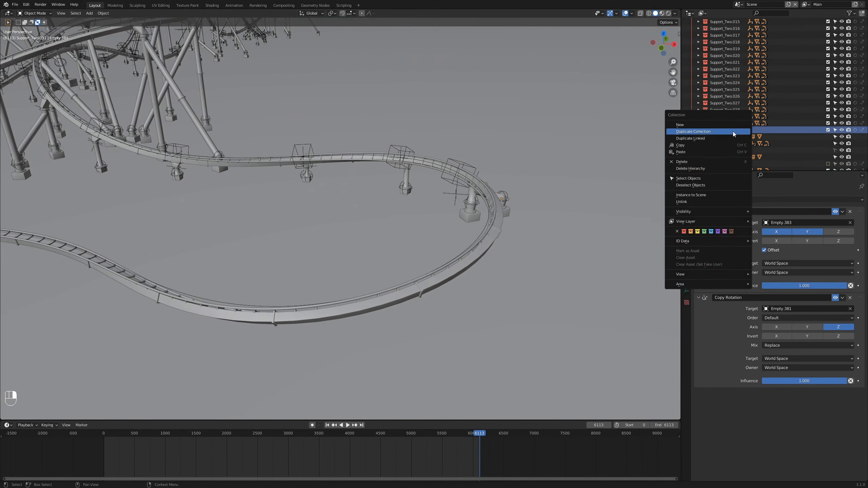
click(726, 163)
middle_drag(513, 280, 547, 308)
key(g)
key(x)
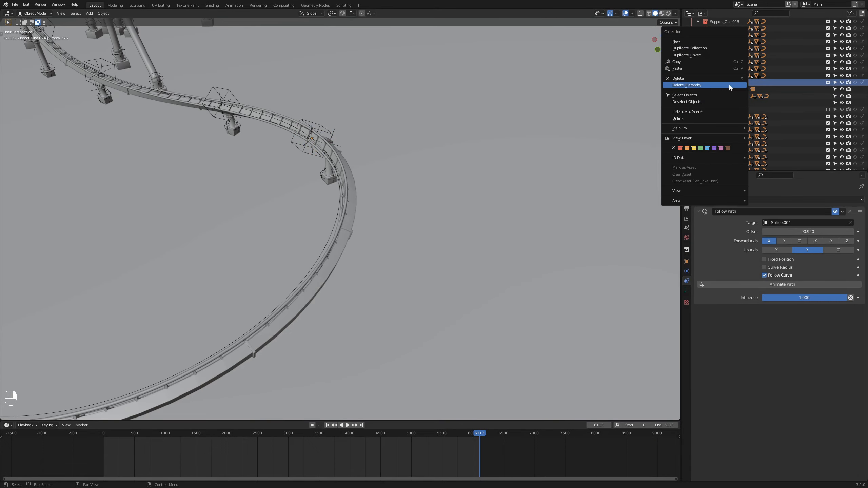
Duplicate the Support_One.024 collection and place the one-legged copy in the far curve, setting Empty.381's offset to about 92.25
click(728, 84)
scroll(728, 98, up, 1)
click(727, 102)
scroll(469, 293, down, 3)
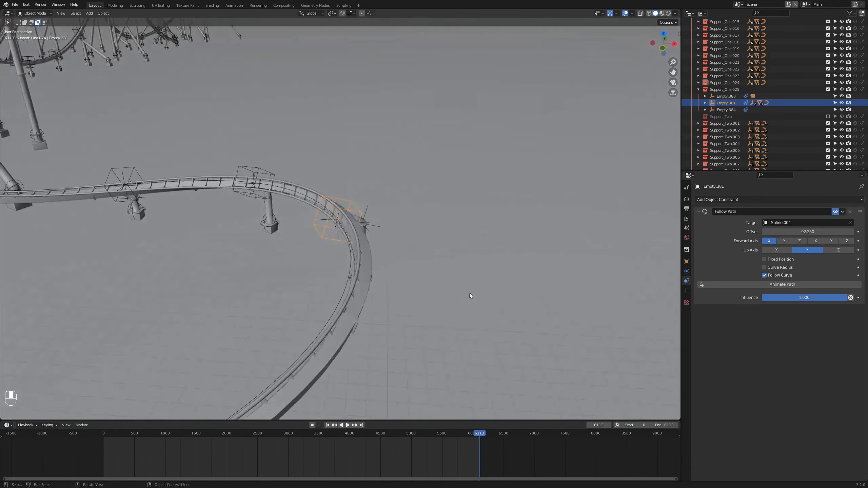
Duplicate the Support_One.025 collection, slide Empty.386 around the curve to about 93.65, and readjust Empty.381's offset to about 92.03
middle_drag(469, 293, 447, 284)
click(725, 88)
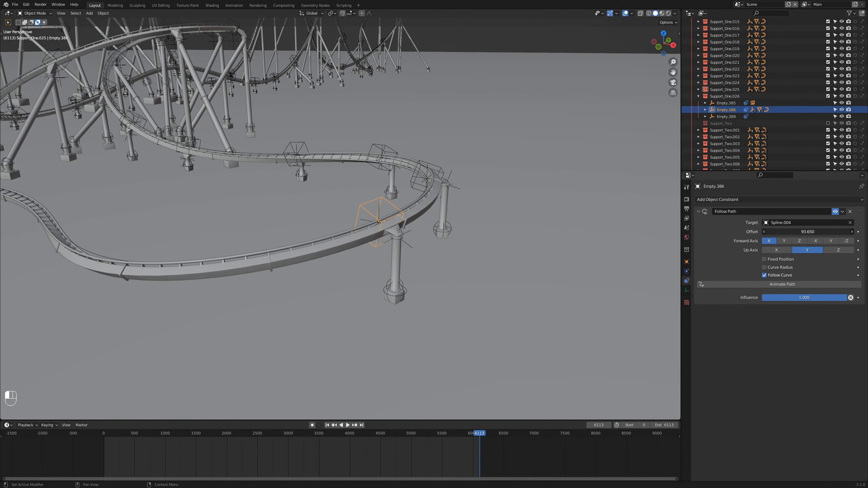
middle_drag(506, 239, 444, 280)
drag(807, 232, 786, 232)
middle_drag(533, 253, 384, 235)
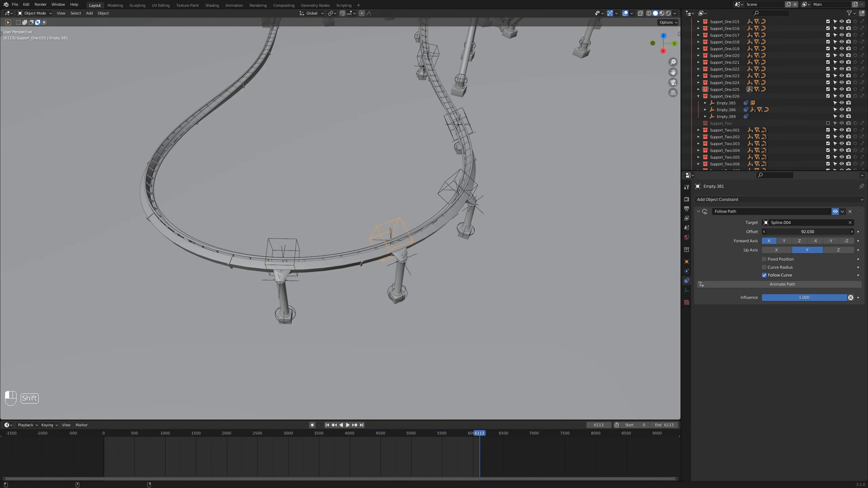
Continue duplicating one-legged supports from Support_One.026 to Support_One.030 around the curve, setting Empty.406's offset to about 97.66
middle_drag(324, 283, 458, 270)
right_click(736, 97)
click(736, 98)
click(727, 136)
mouse_move(807, 232)
shift+mouse_down()
mouse_move(820, 232)
mouse_move(811, 232)
shift+mouse_up()
middle_drag(506, 253, 537, 239)
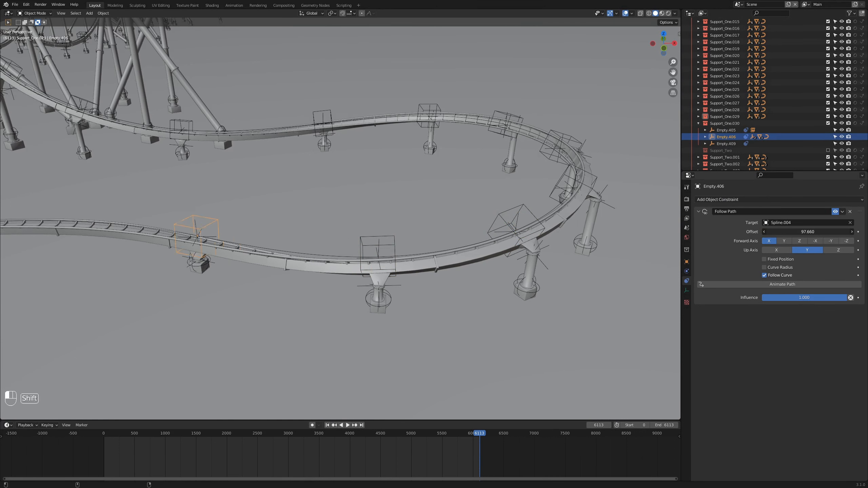
shift+drag(807, 232, 809, 231)
Raise Support_One.030's Empty.409 by about 1.58 m along the Z axis
shift+middle_drag(210, 249, 349, 240)
scroll(348, 241, up, 4)
click(348, 241)
click(725, 144)
key(g)
key(z)
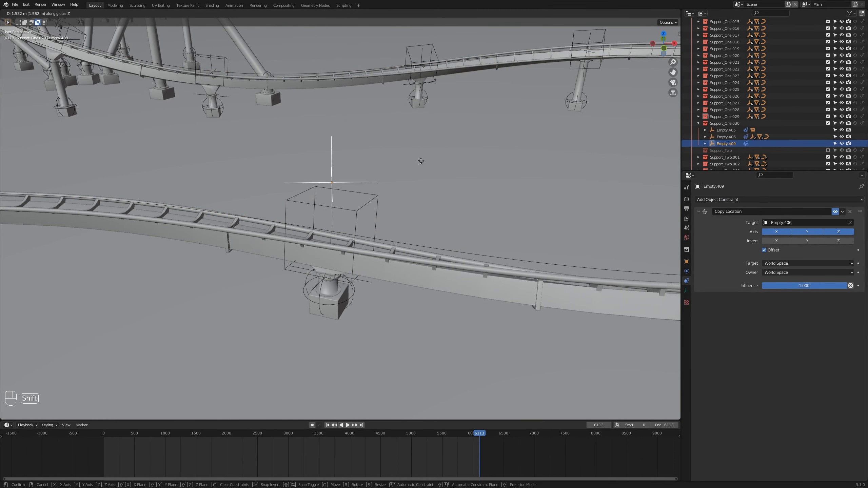
Duplicate the Support_One.030 collection and slide Empty.411 along the track towards the station's brake section
scroll(362, 359, down, 5)
middle_drag(362, 360, 373, 355)
shift+middle_drag(358, 294, 479, 300)
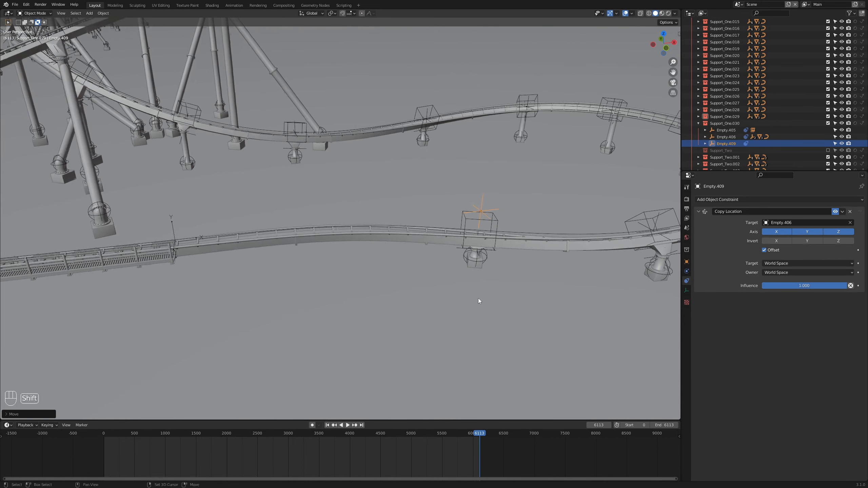
right_click(722, 124)
click(722, 124)
click(726, 144)
shift+drag(807, 232, 808, 232)
Adjust the height of Support_One.031's footing Empty.410 along the Z axis
scroll(329, 273, up, 3)
click(320, 272)
key(g)
key(z)
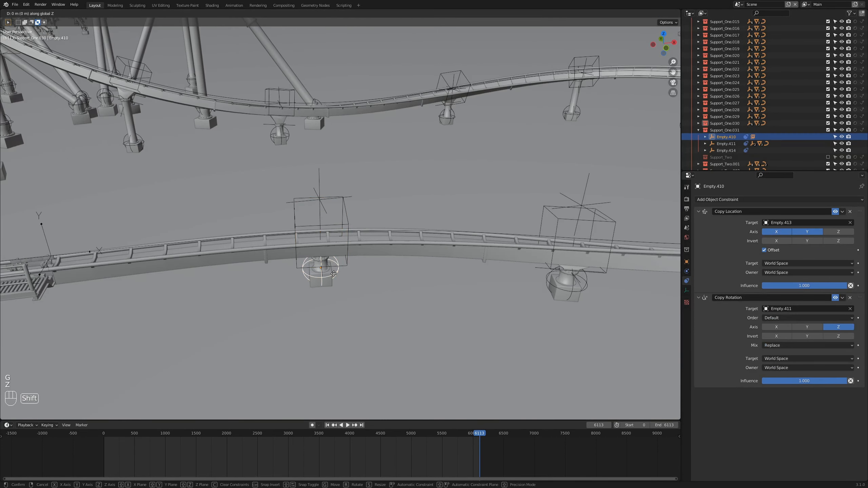
click(255, 296)
Duplicate the Support_One.031 collection and place the copy where the walkway track begins, setting Empty.416's offset to about 99.85
shift+middle_drag(254, 295, 394, 307)
click(699, 130)
click(725, 151)
shift+drag(807, 232, 809, 232)
scroll(339, 282, down, 6)
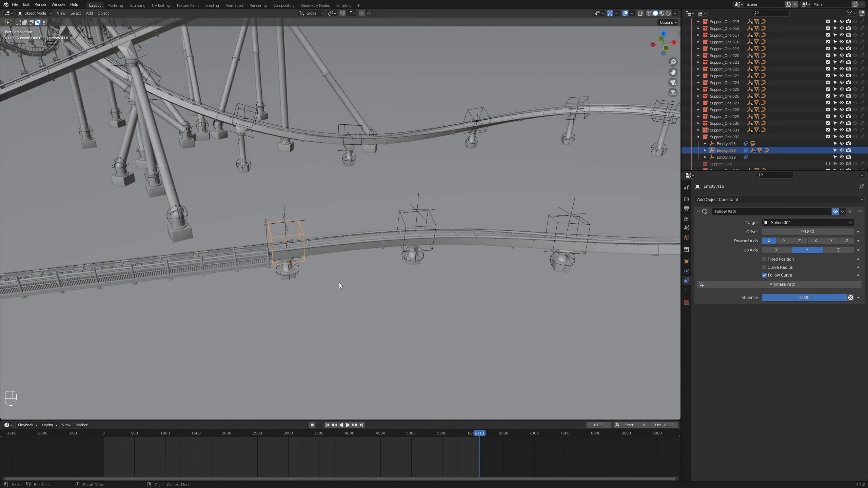
Duplicate the Support_One.032 collection and make Empty.421 follow Spline.005 at an offset of about 13.45
shift+middle_drag(339, 283, 450, 254)
right_click(715, 136)
click(714, 136)
click(699, 137)
click(725, 157)
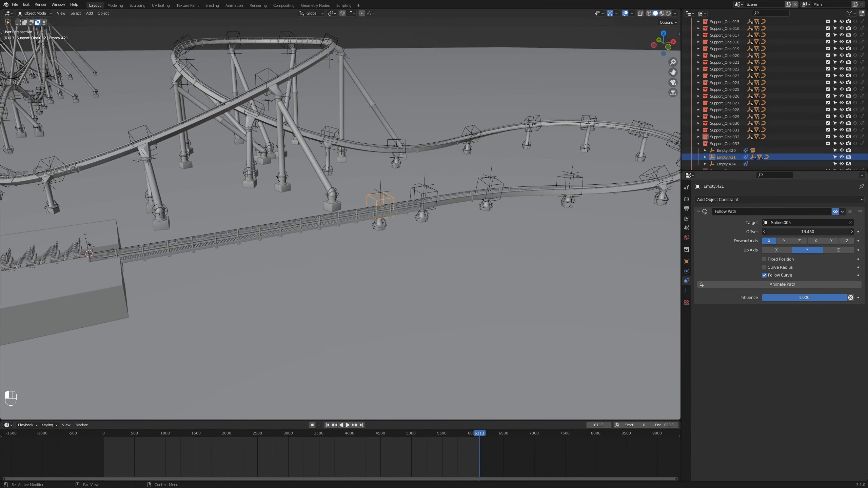
shift+drag(807, 232, 809, 232)
Add one-legged supports up to Support_One.036 along Spline.005 and space them evenly, with Empty.426 at about 37.6 and Empty.431 at about 62.1
middle_drag(447, 262, 538, 288)
scroll(728, 106, down, 3)
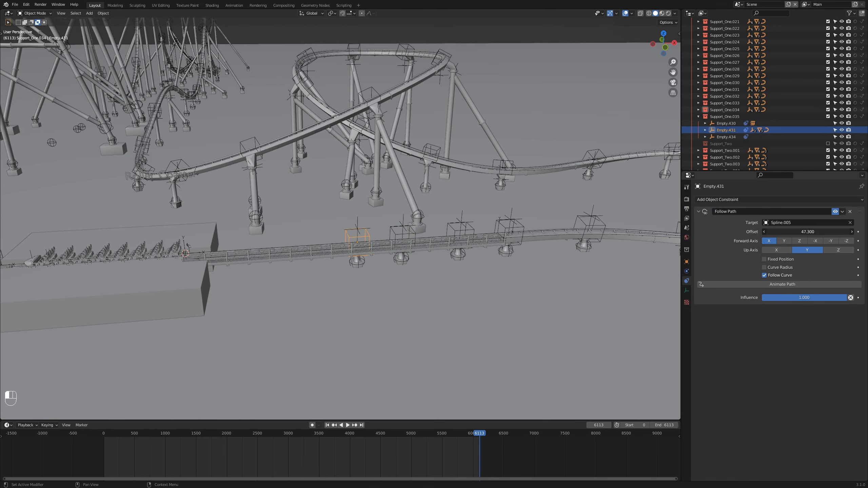
right_click(731, 143)
click(728, 137)
shift+drag(807, 232, 810, 232)
middle_drag(427, 270, 473, 215)
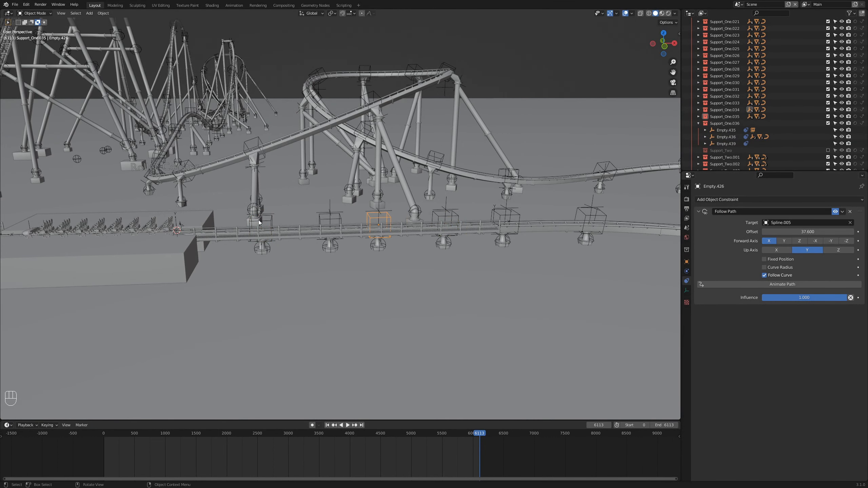
shift+drag(807, 232, 809, 232)
Hide the viewport overlays and inspect the supports along the whole coaster
middle_drag(406, 241, 436, 276)
key(shift+alt+z)
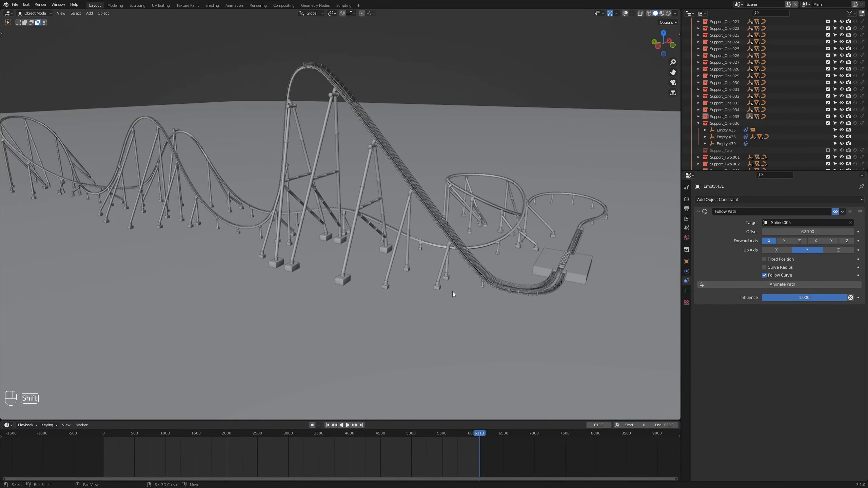
middle_drag(312, 271, 420, 288)
scroll(543, 313, up, 4)
middle_drag(562, 326, 331, 265)
Play the ride animation through the onboard camera in a full-screen viewport
key(KP_0)
key(ctrl+alt+space)
key(space)
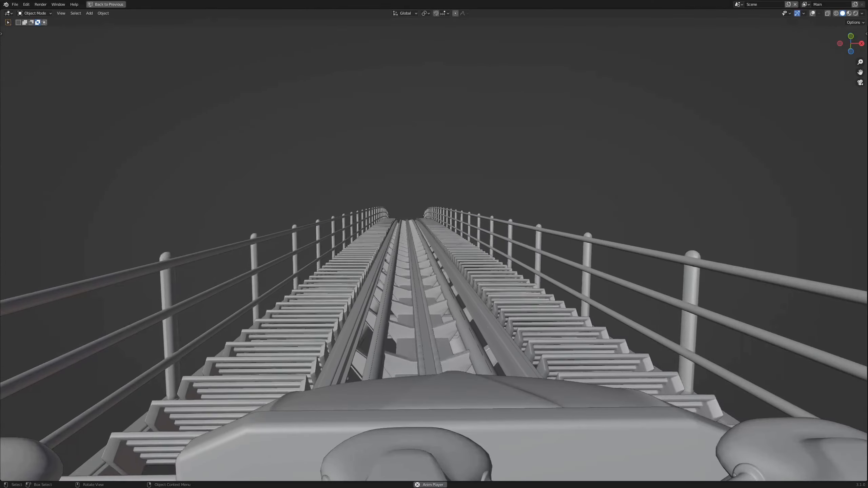